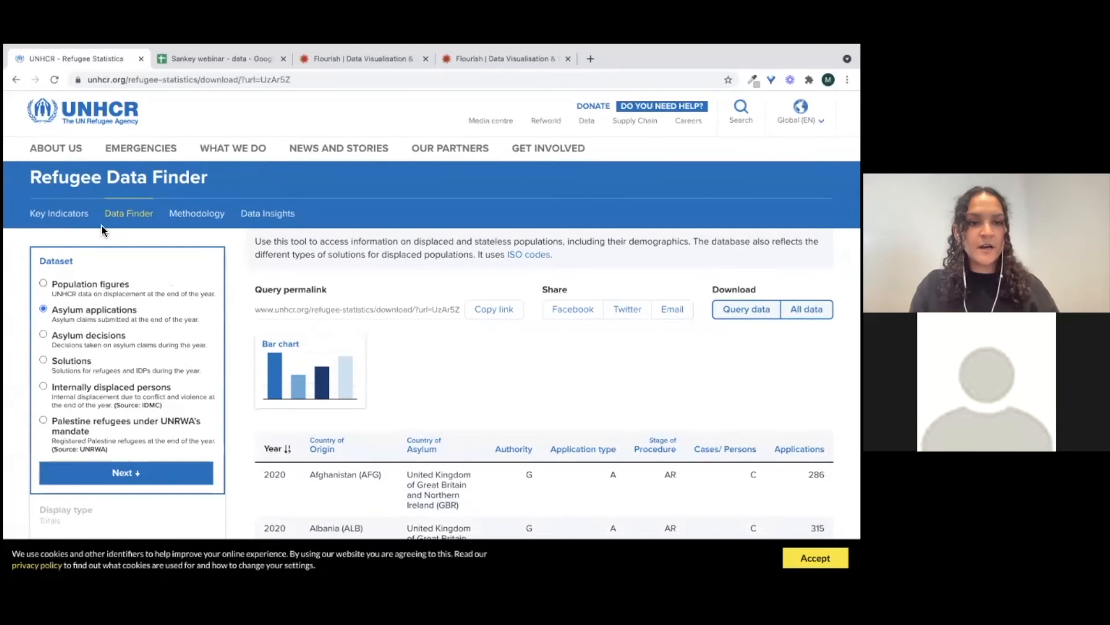
Examine the columns of the asylum-applications sheet in the Sankey webinar spreadsheet
click(204, 56)
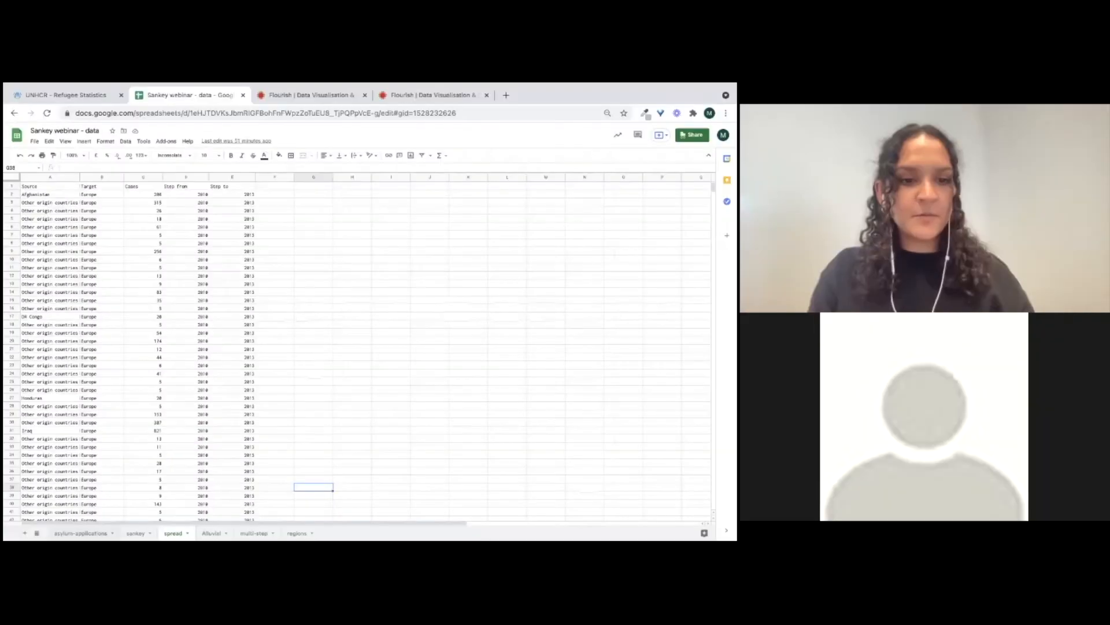
click(81, 533)
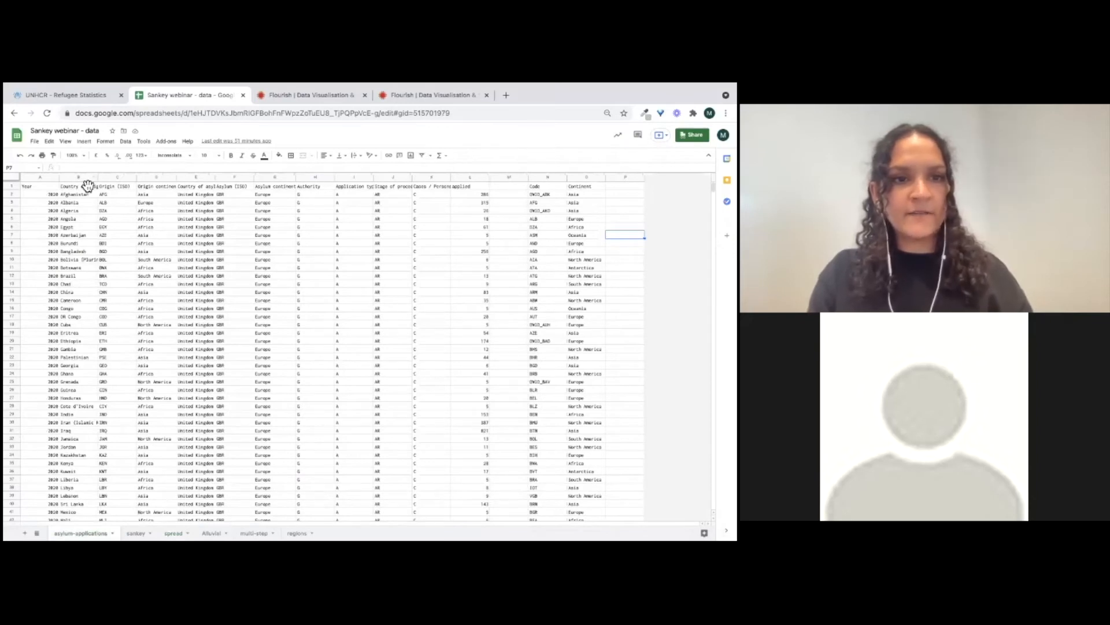
click(146, 176)
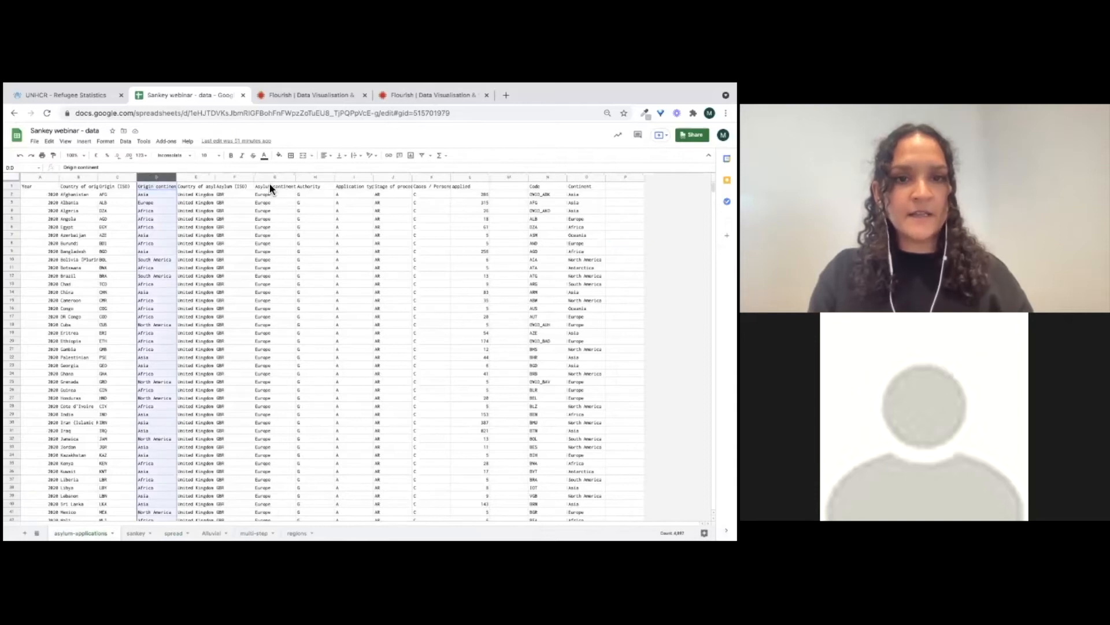
click(78, 176)
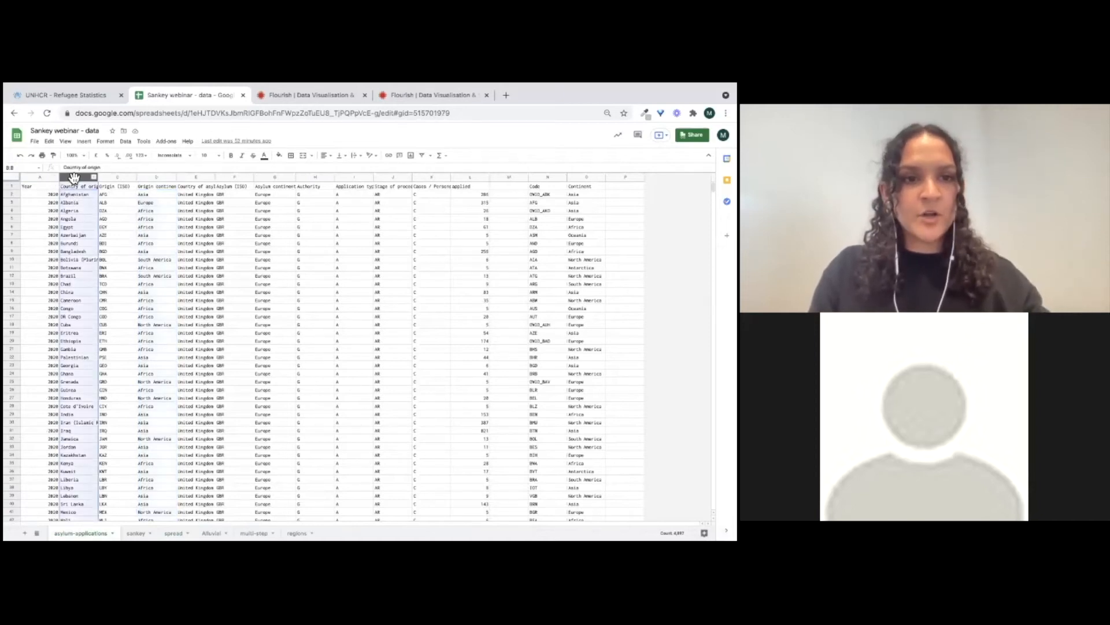
click(111, 177)
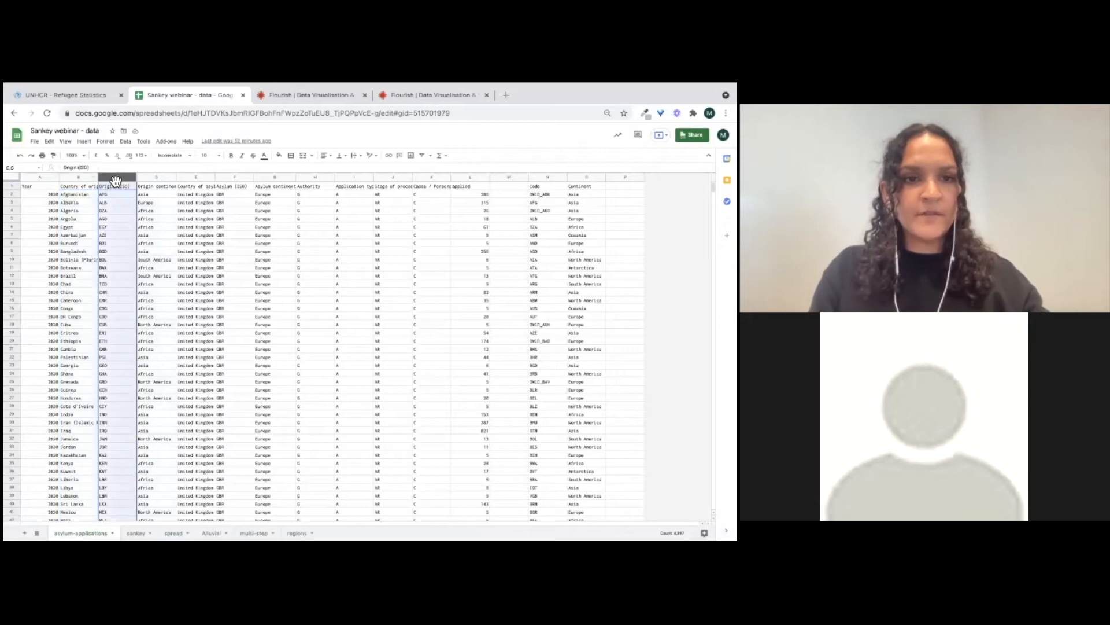
click(152, 177)
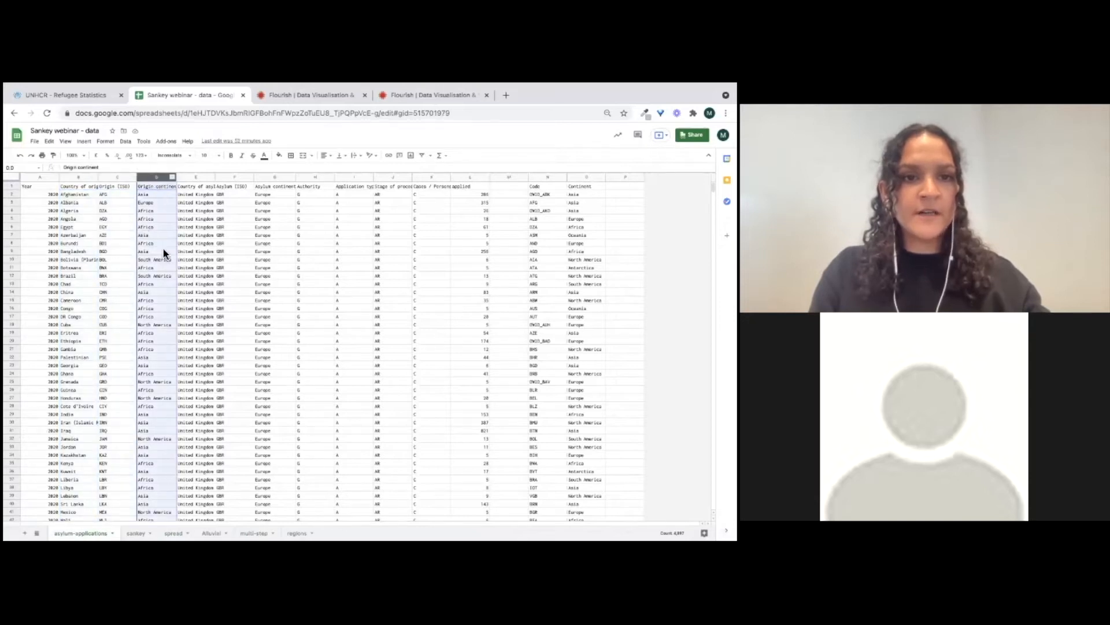
click(194, 176)
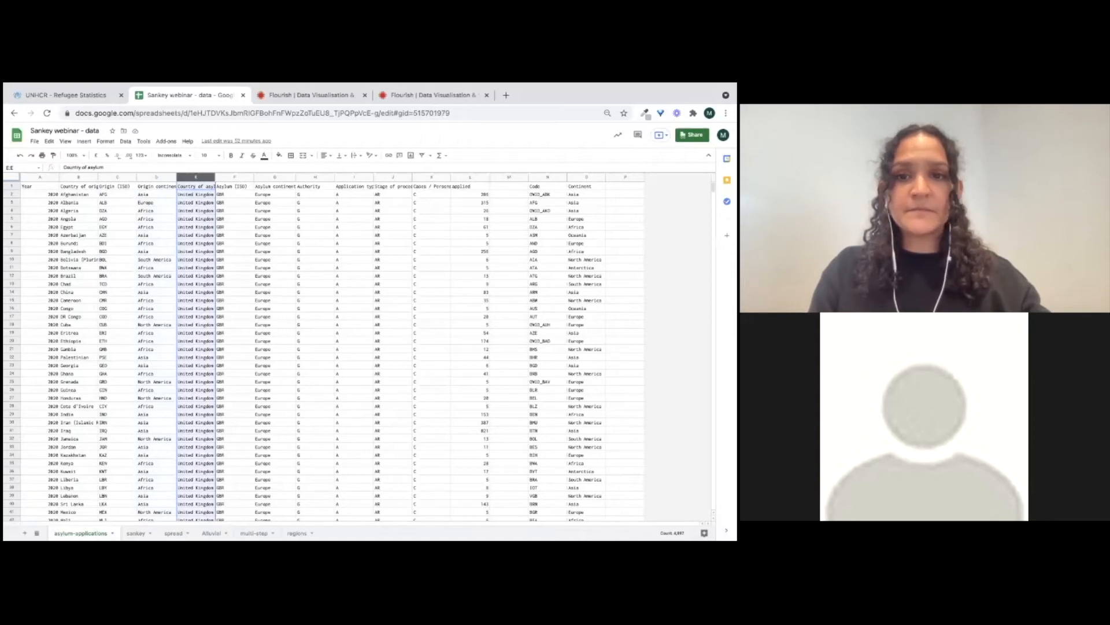
click(469, 177)
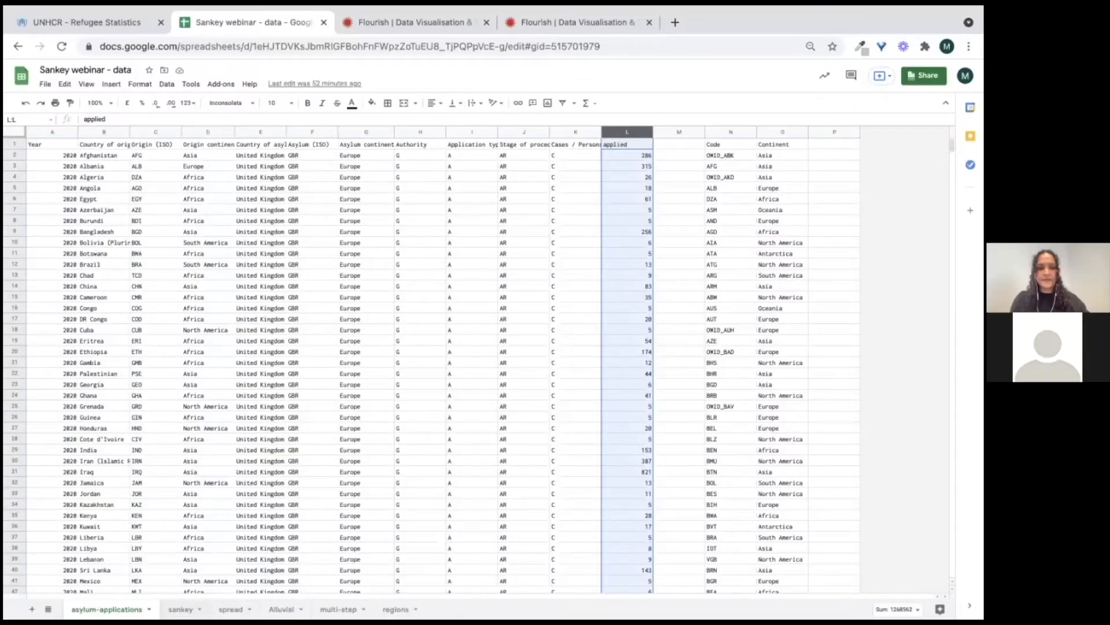
Select and copy the data in columns A to E of the sankey sheet
click(180, 609)
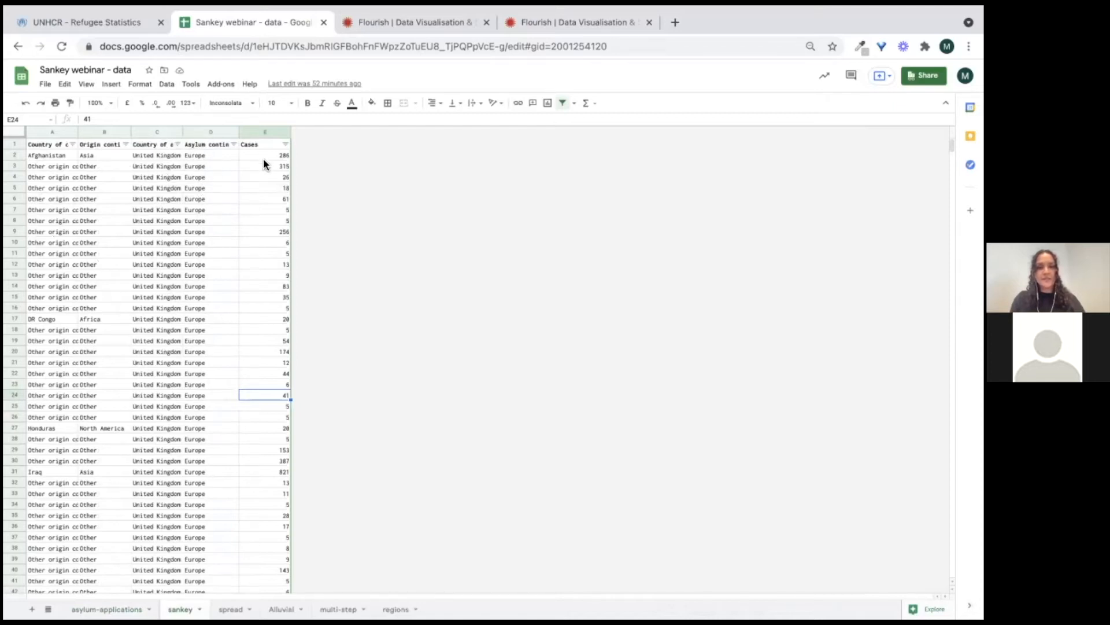
drag(51, 132, 268, 163)
Start a new Flourish visualisation from the Sankey diagram Default template
click(362, 22)
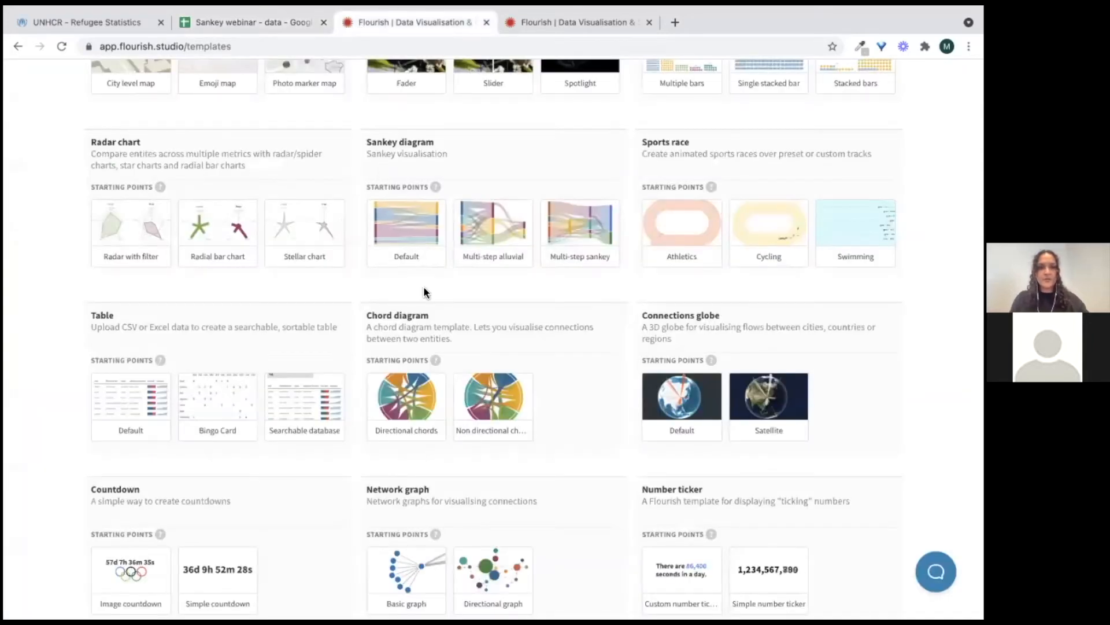
scroll(424, 292, up, 15)
scroll(424, 292, down, 4)
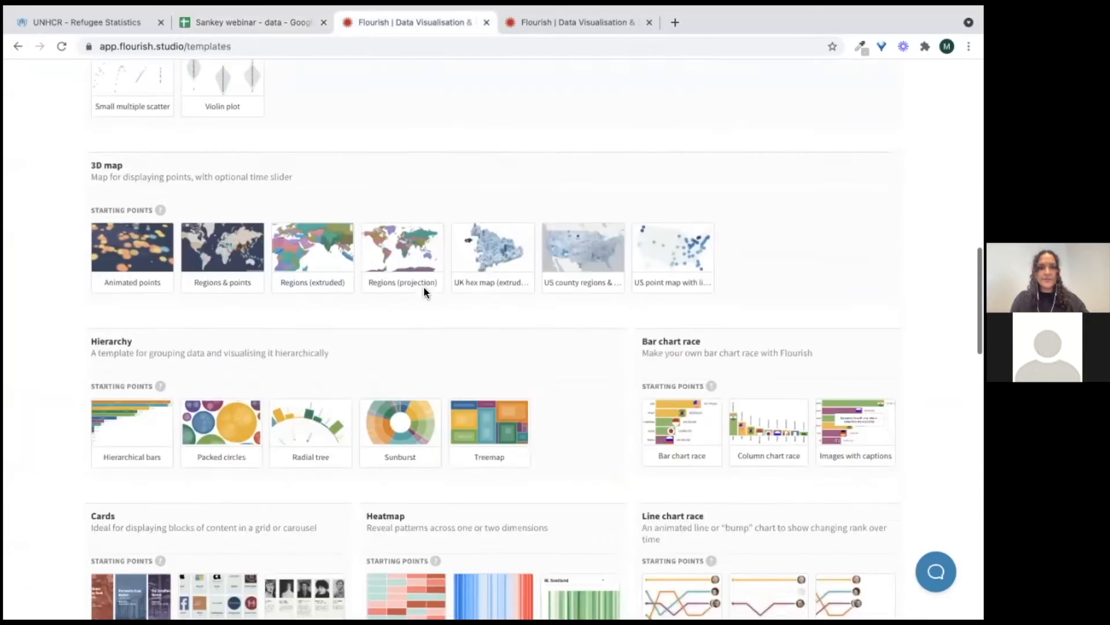
scroll(423, 285, down, 10)
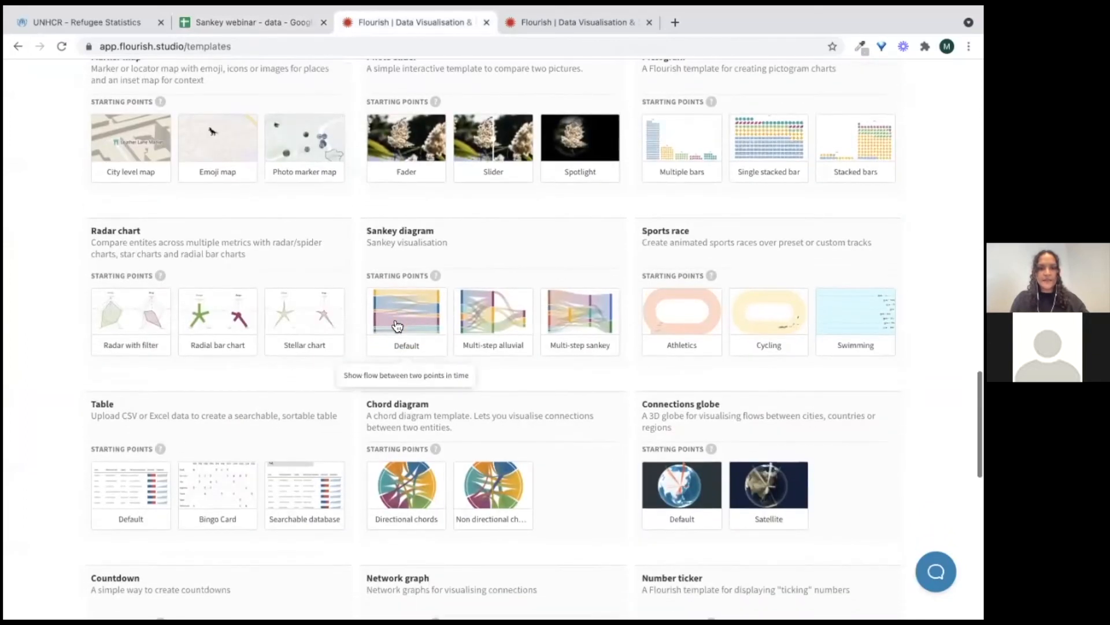
click(397, 325)
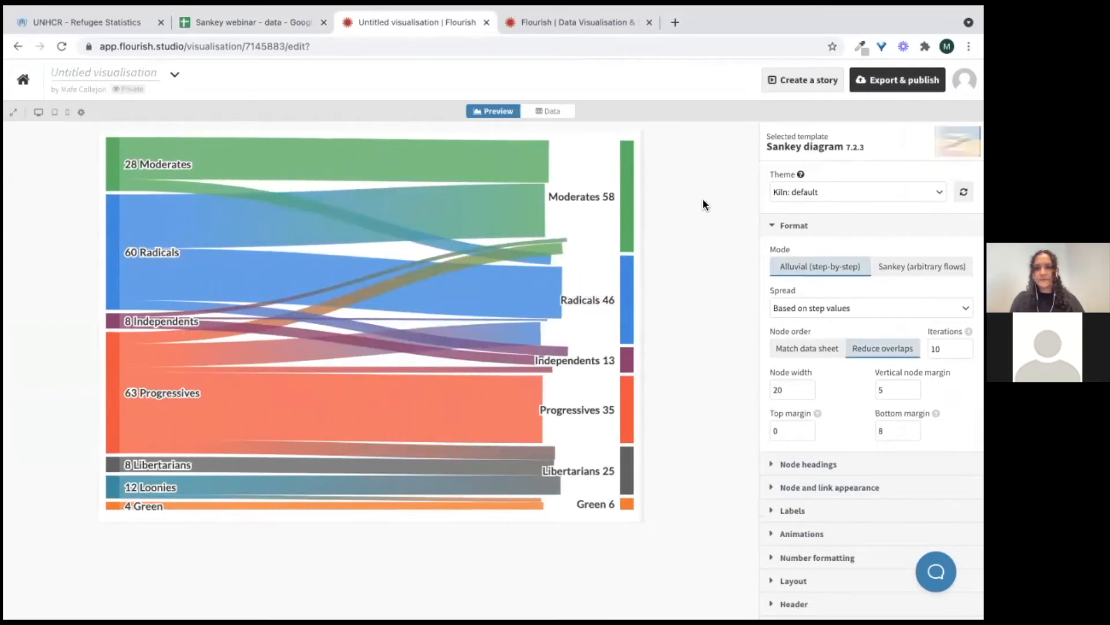
Clear the template's sample data and paste the copied refugee data starting at cell A1
mouse_move(632, 205)
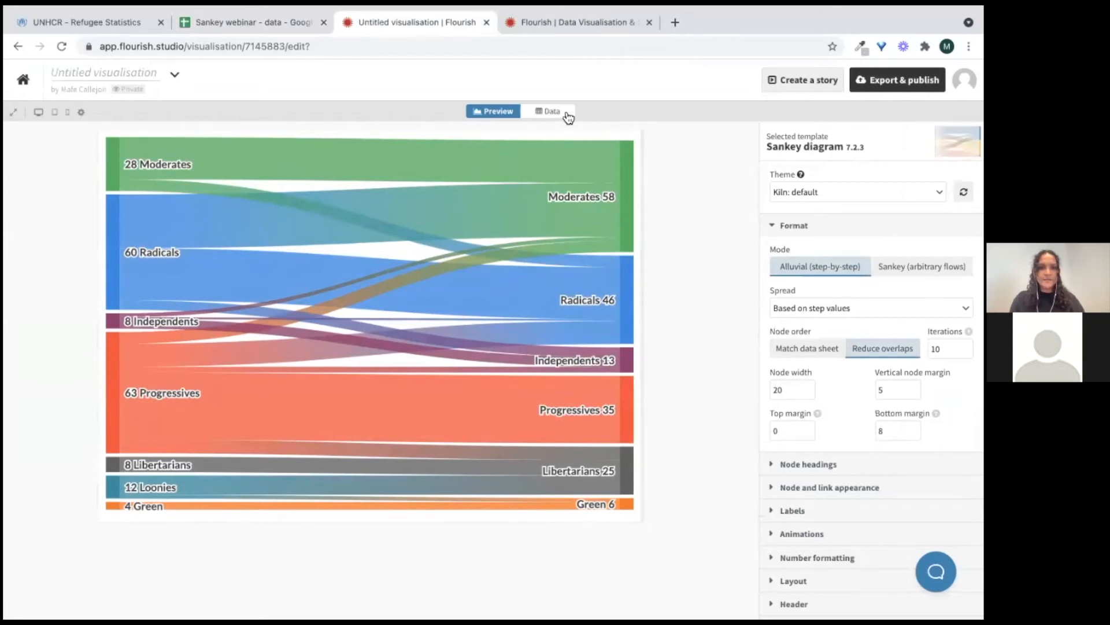
click(543, 112)
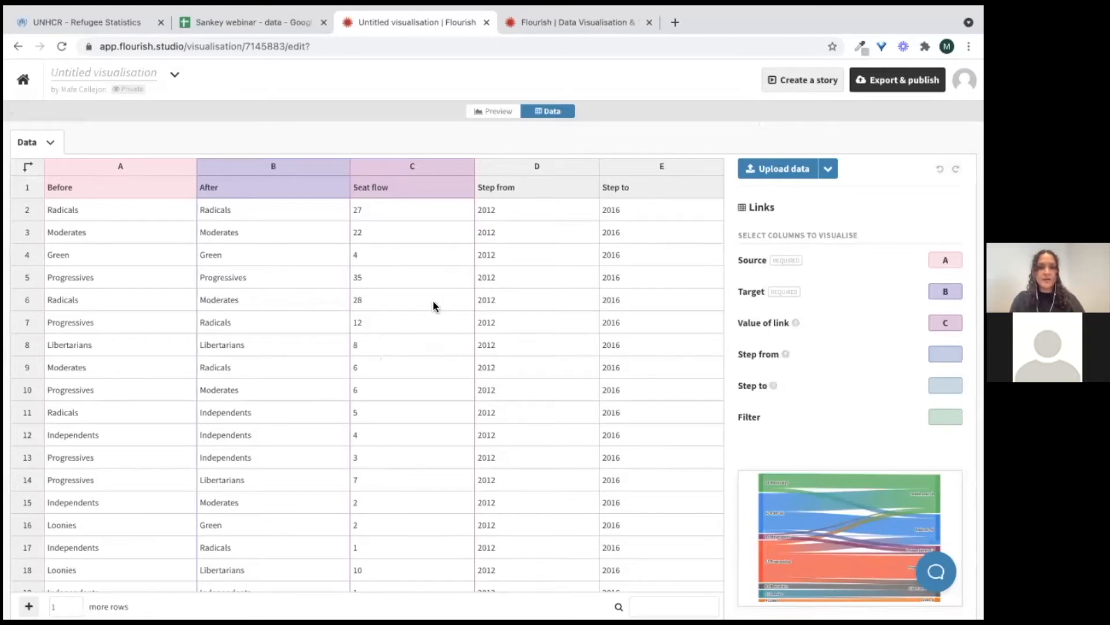
click(50, 144)
click(44, 221)
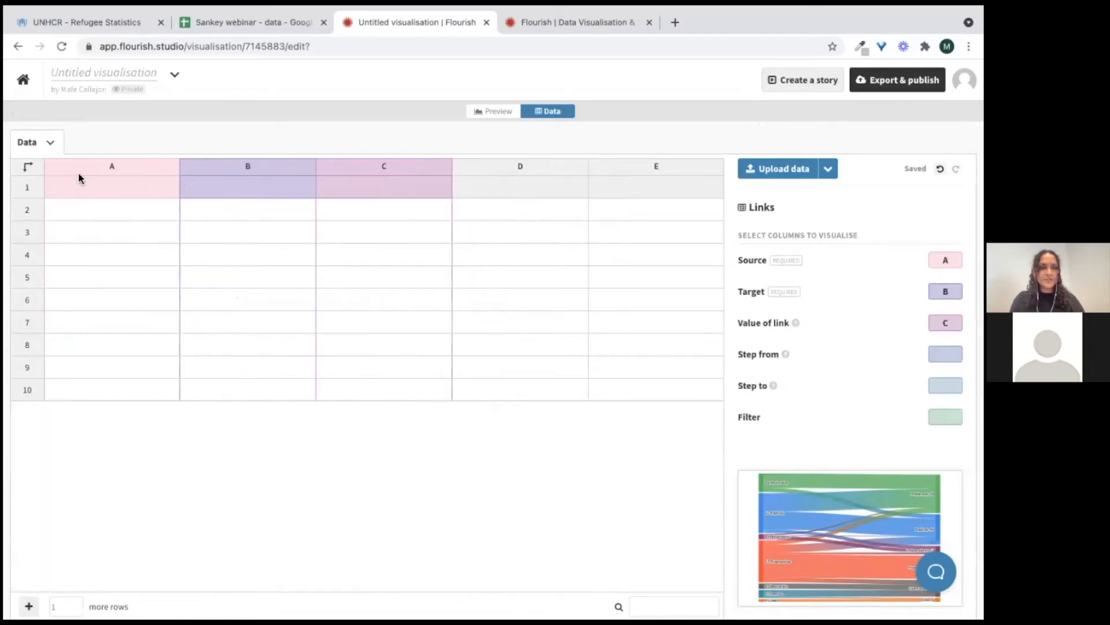
click(77, 189)
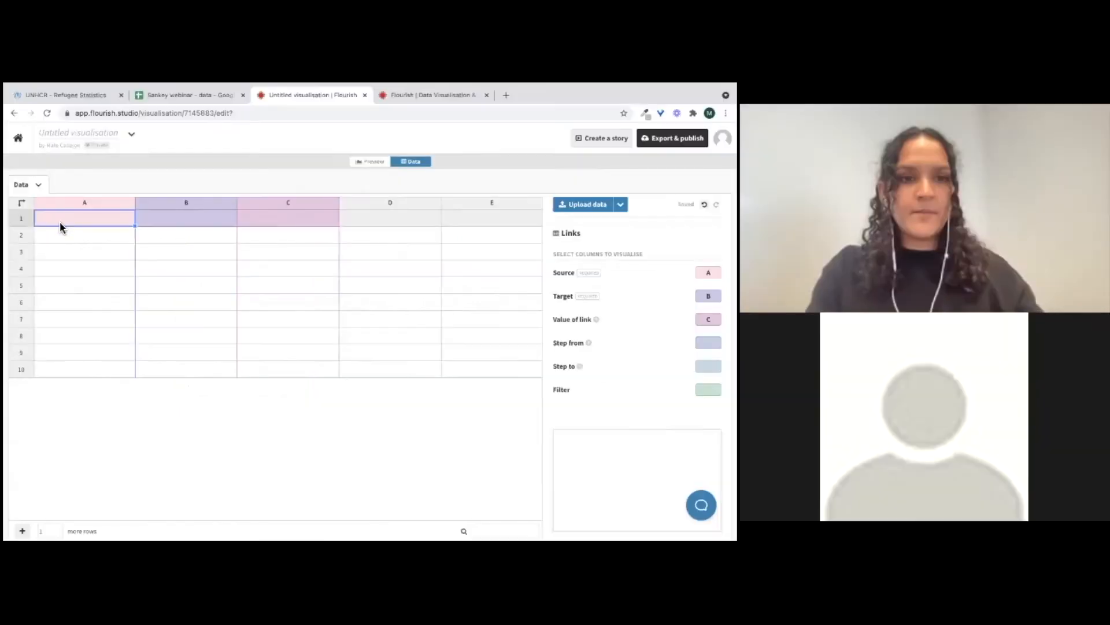
key(ctrl+v)
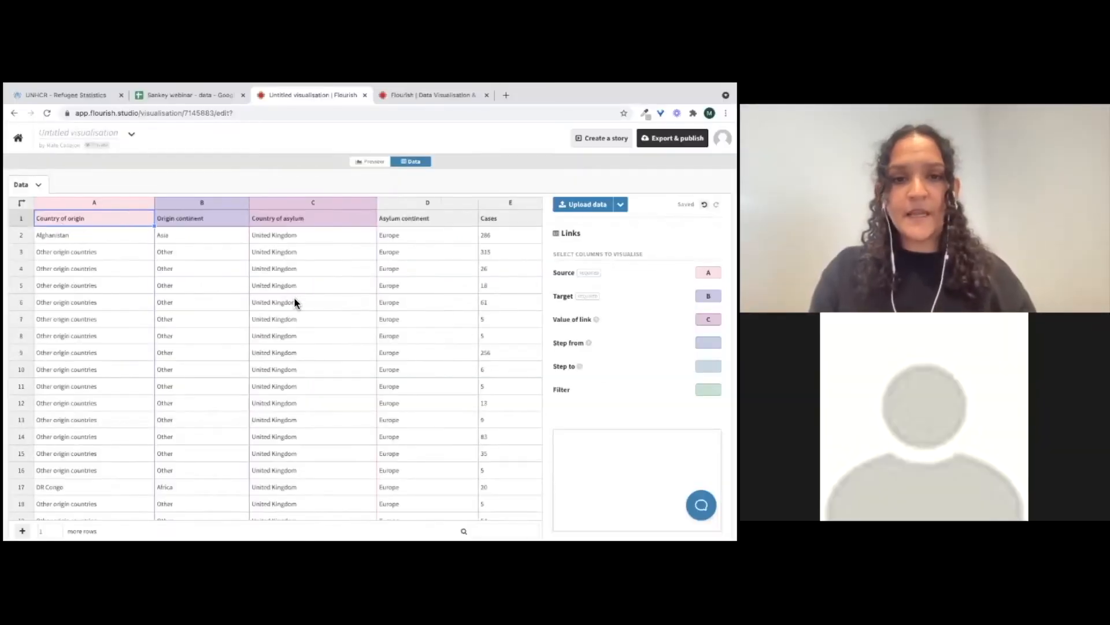
Keep column A as the Source and set the Target to column C, Country of asylum
click(58, 204)
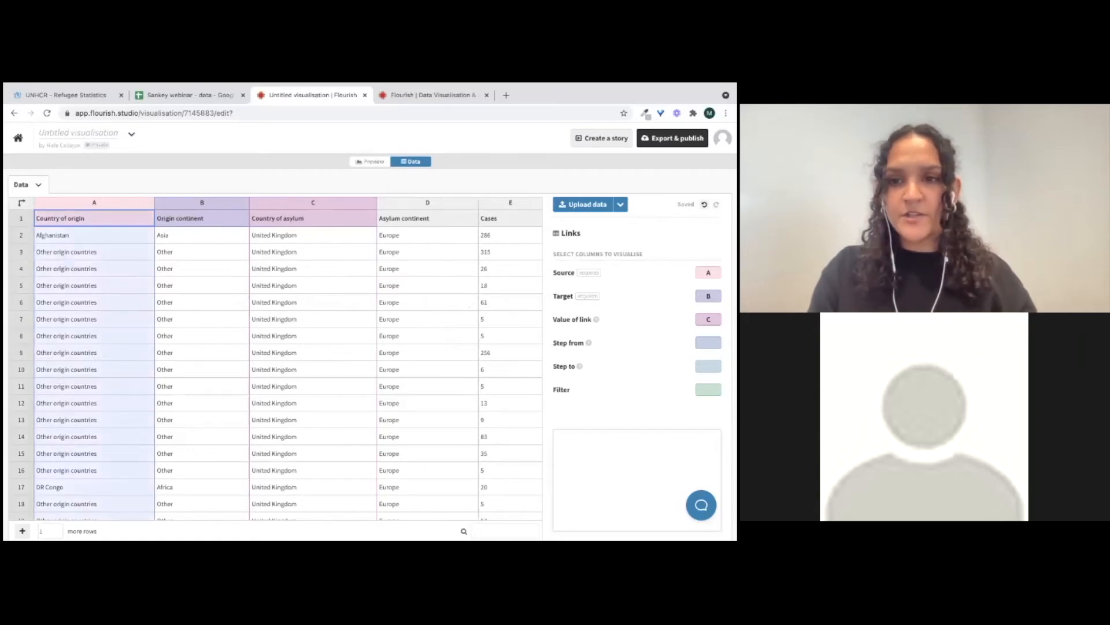
click(710, 272)
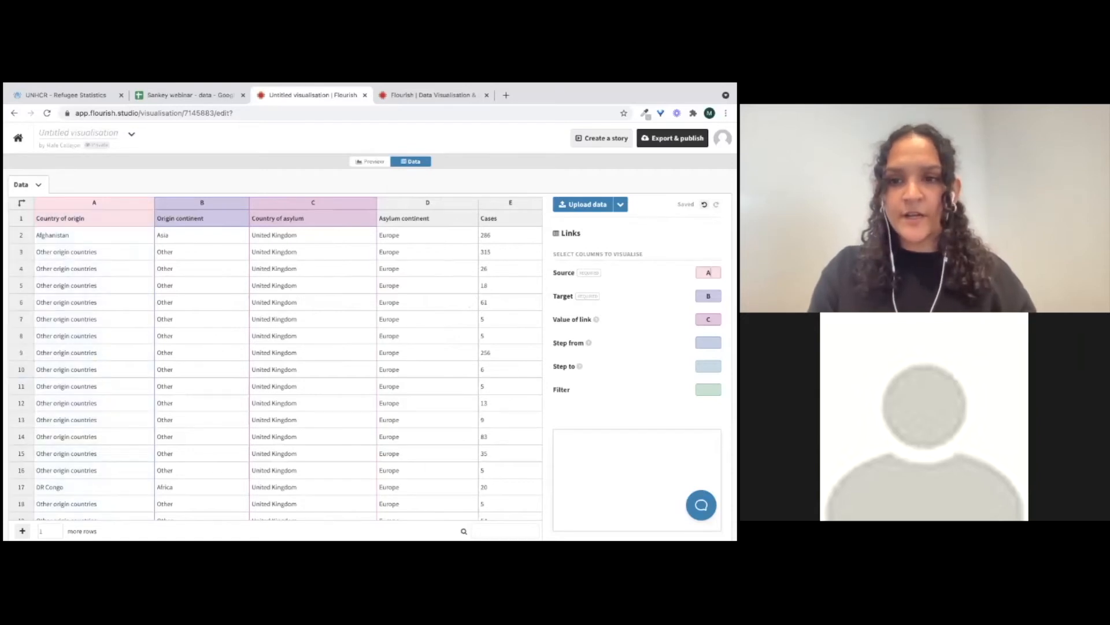
click(276, 208)
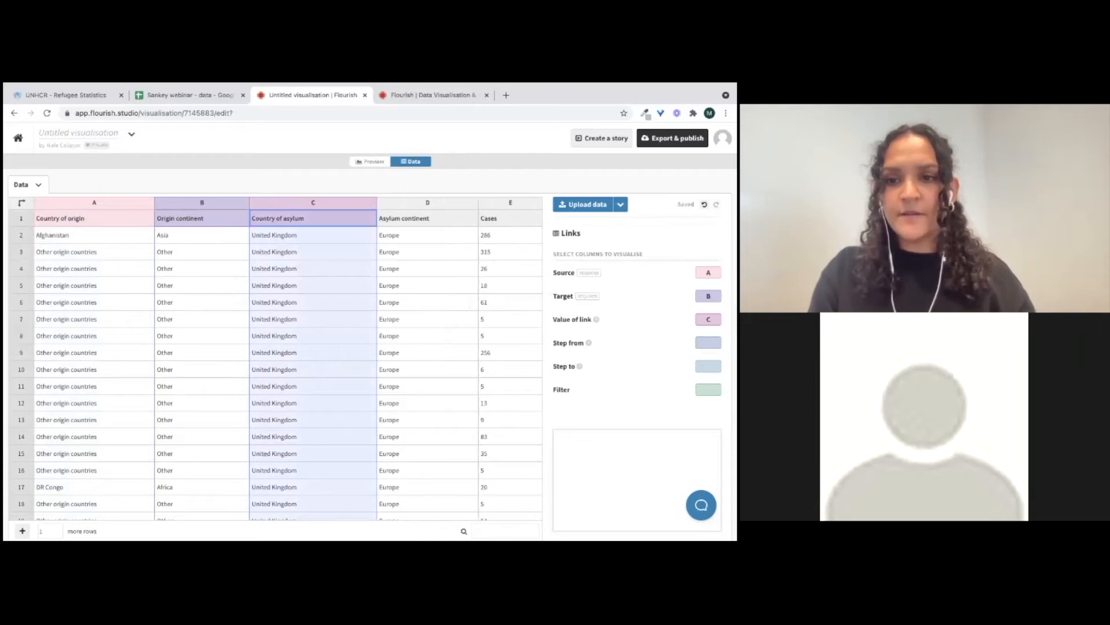
click(711, 297)
key(BackSpace)
text(C)
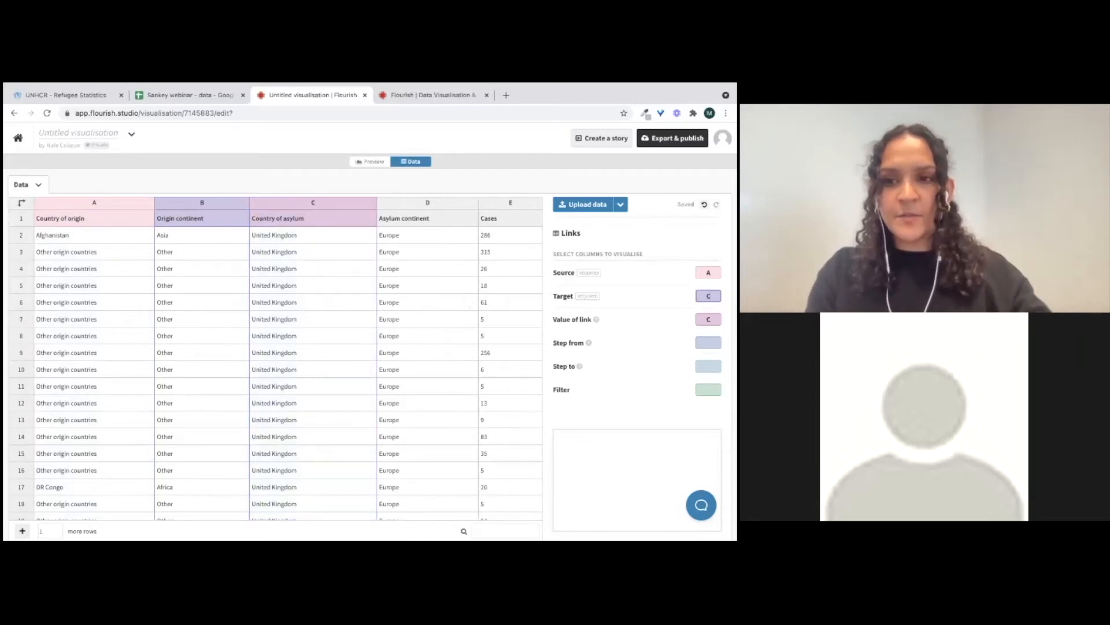
Set the Value of link to column E, Cases
click(710, 320)
key(BackSpace)
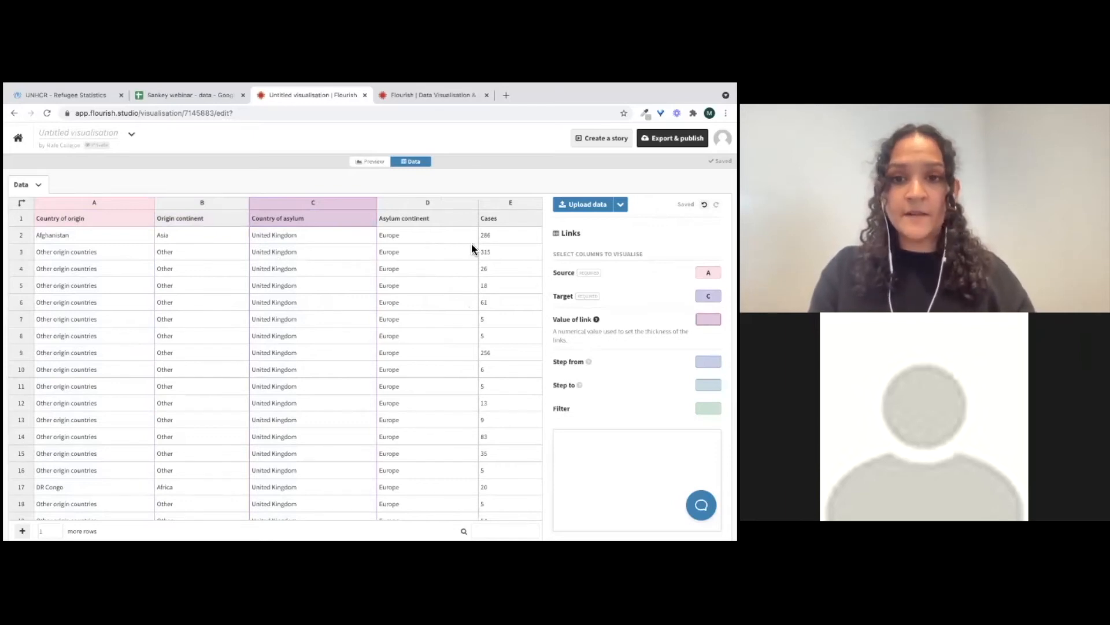
click(510, 203)
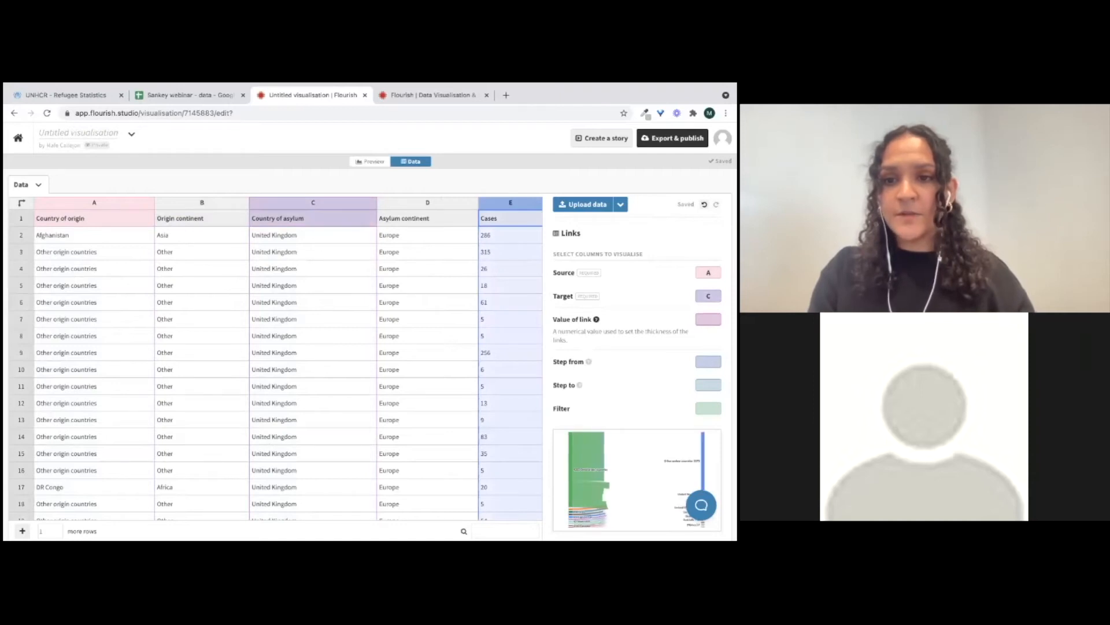
click(709, 319)
text(E)
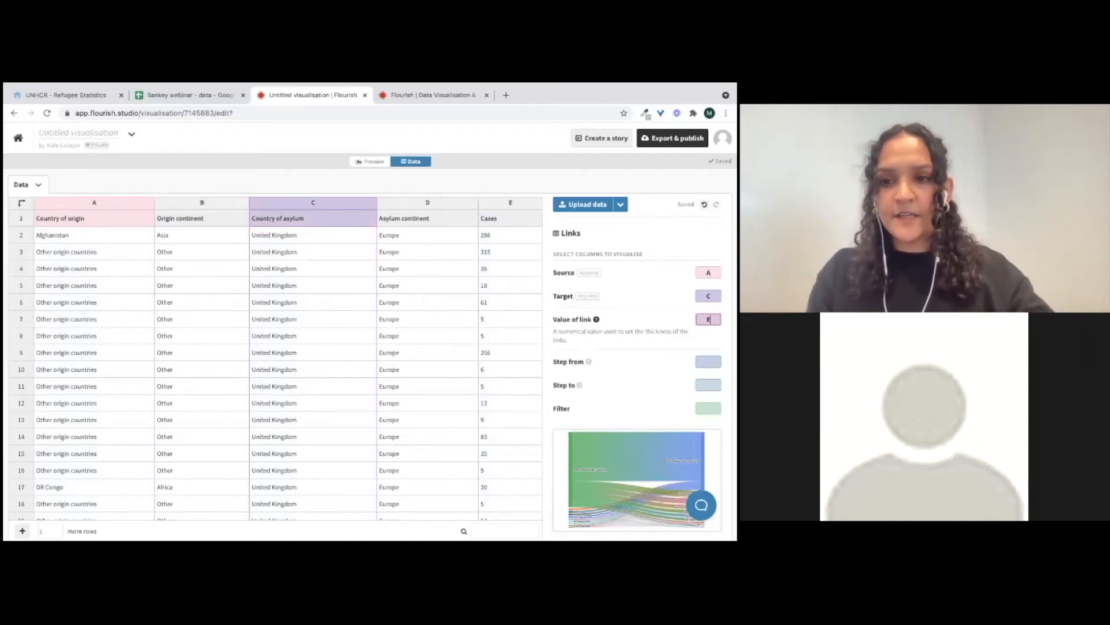
Return to the preview and switch the diagram mode to Sankey (arbitrary flows)
click(373, 163)
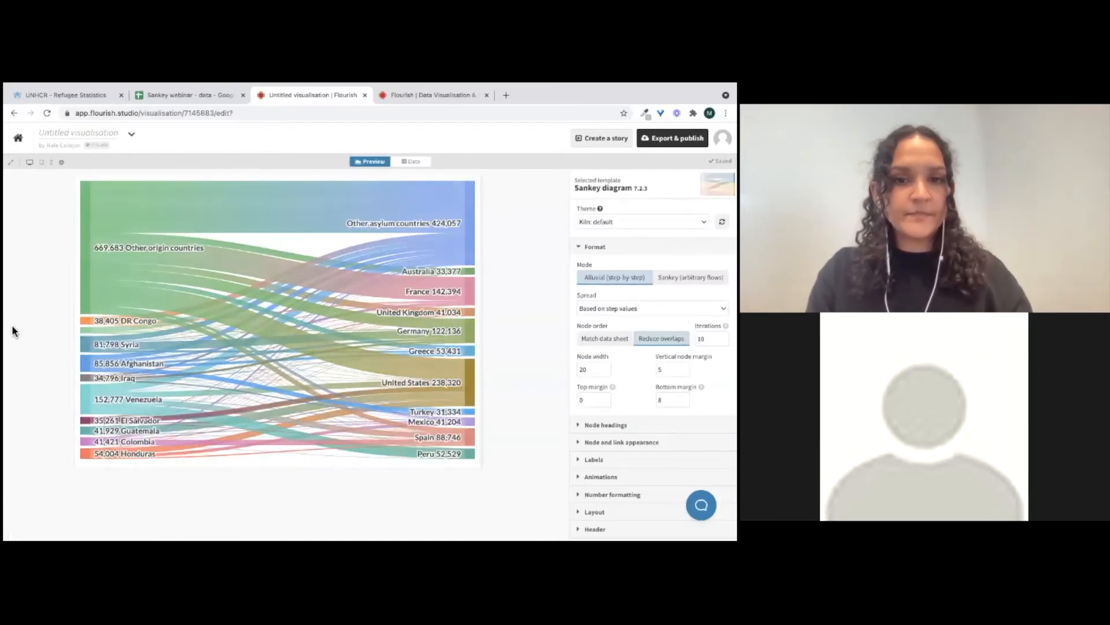
drag(483, 313, 498, 312)
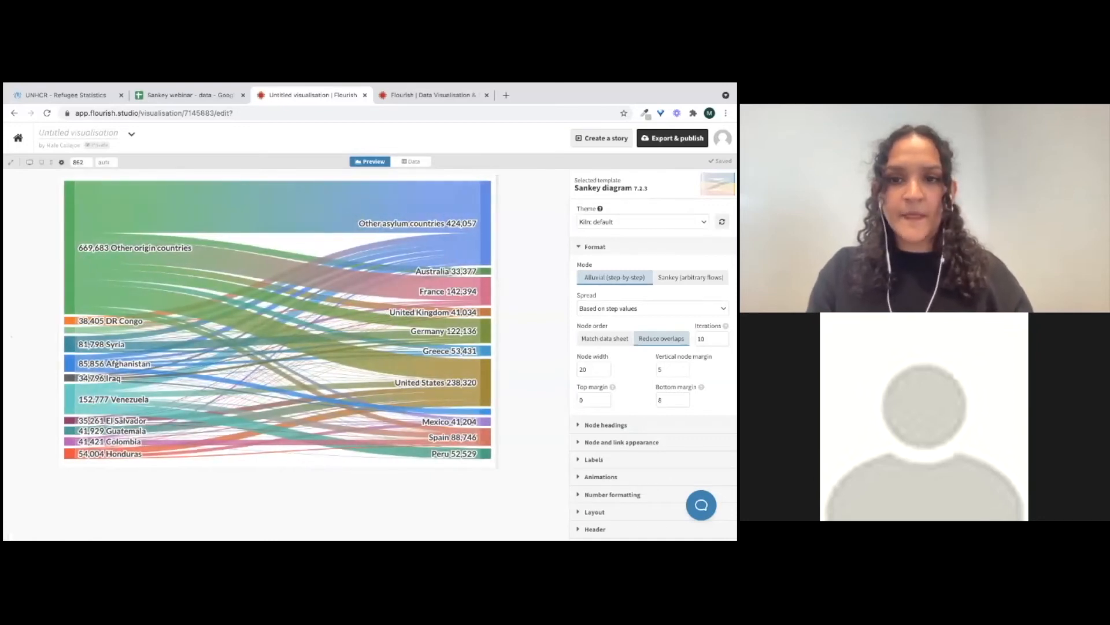
click(595, 247)
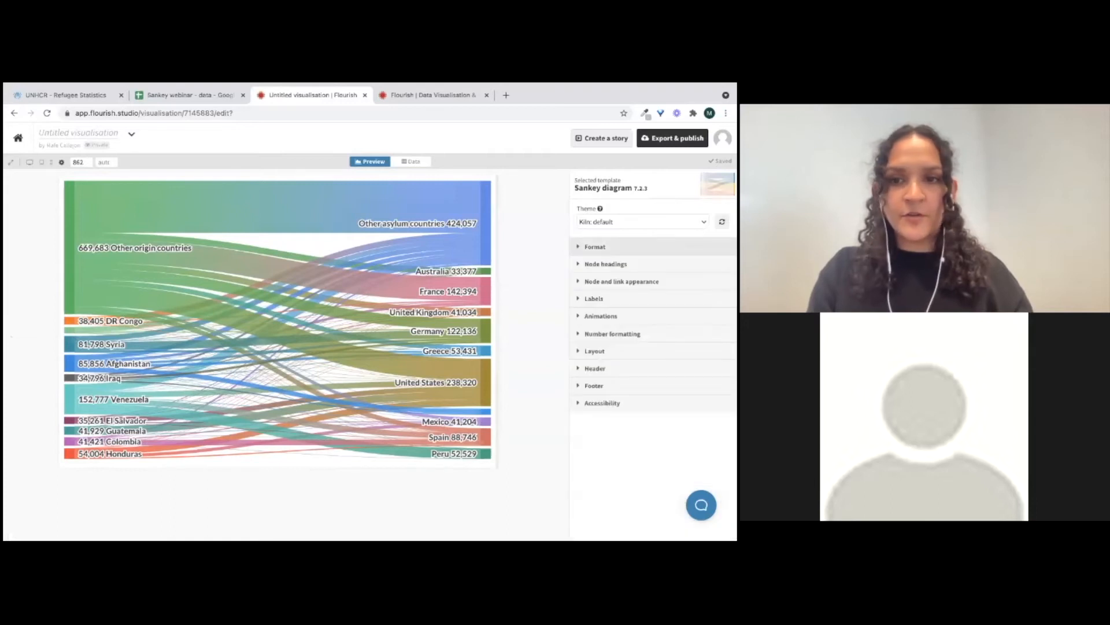
click(595, 246)
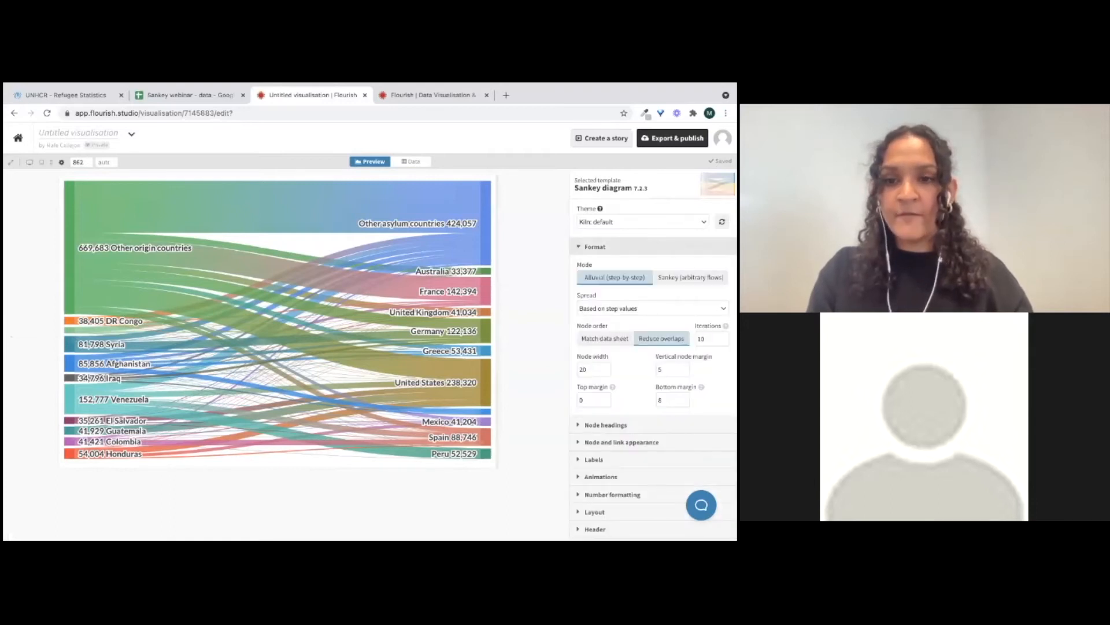
mouse_move(366, 337)
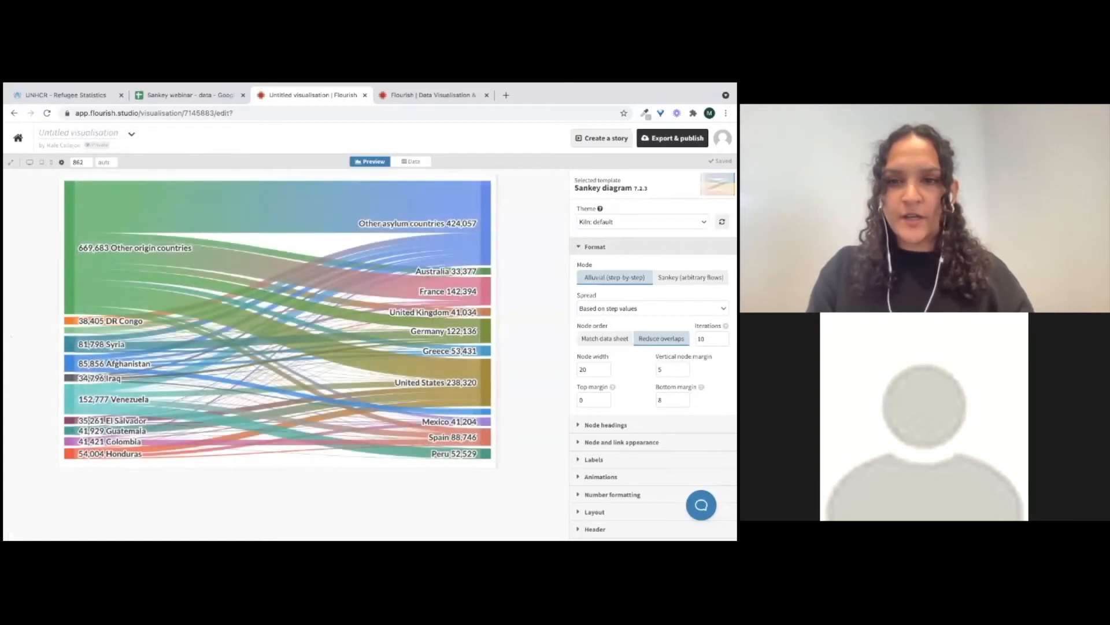
click(691, 277)
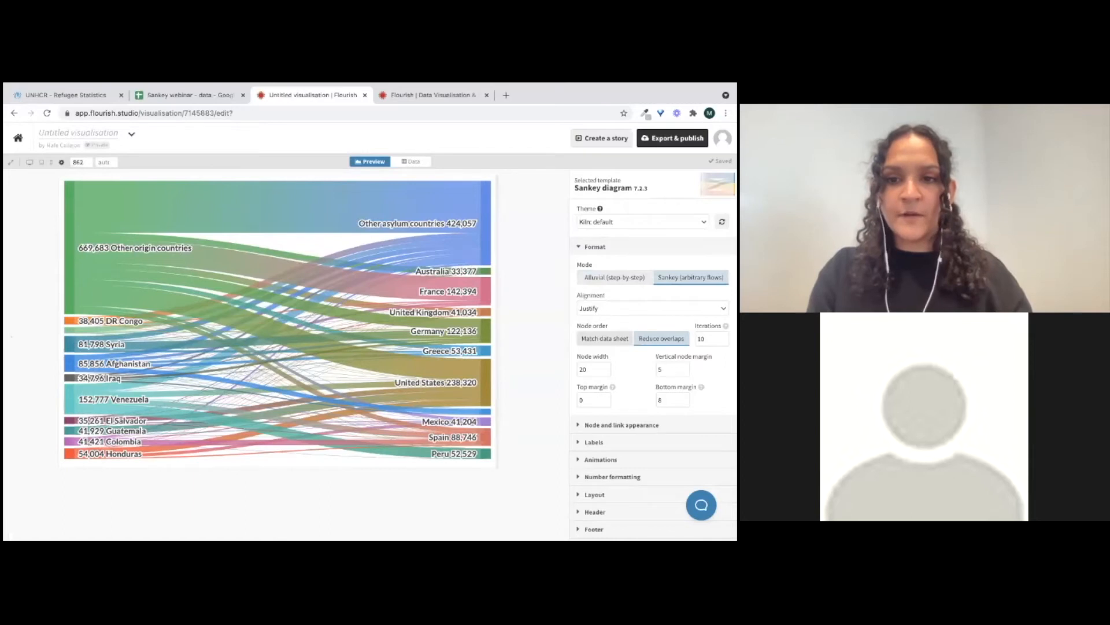
Set the node layout iterations to 30
scroll(652, 347, down, 1)
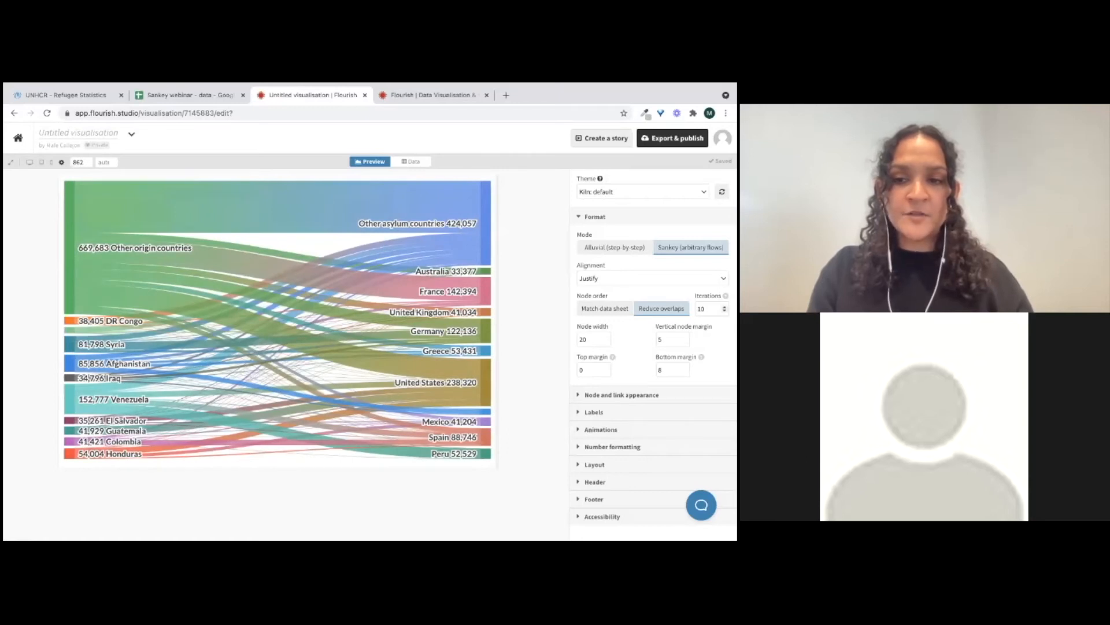
double_click(702, 308)
text(1)
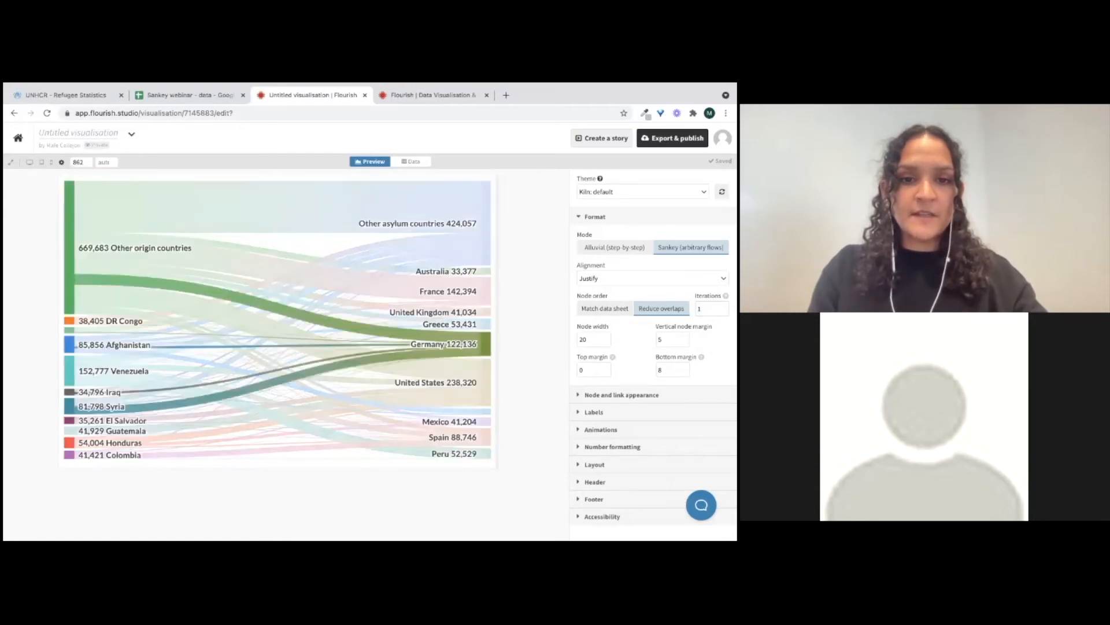
text(30)
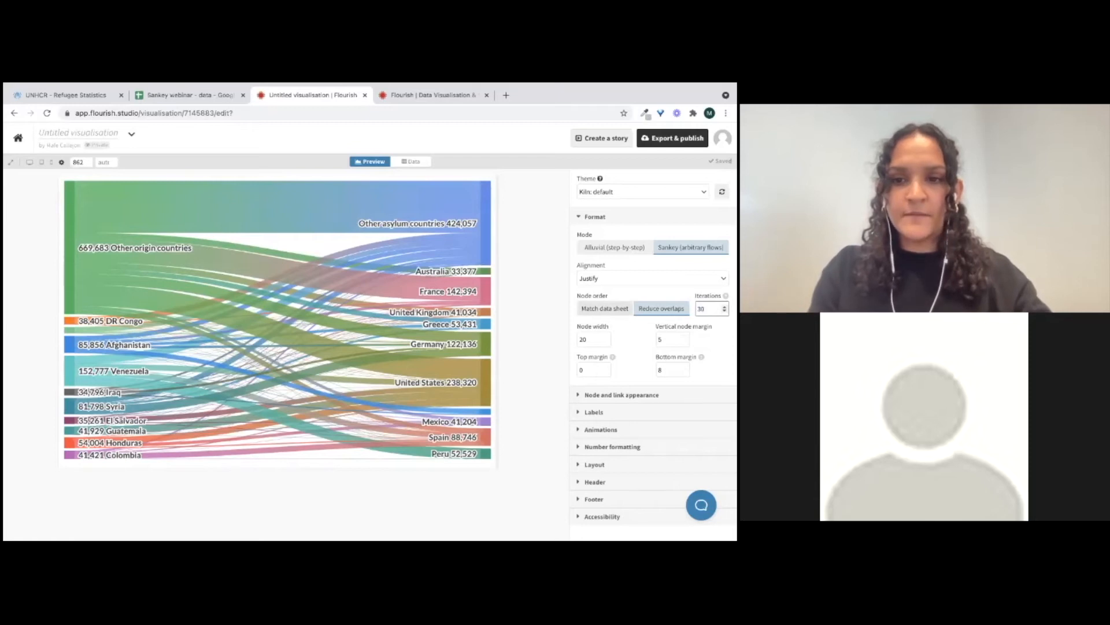
key(Return)
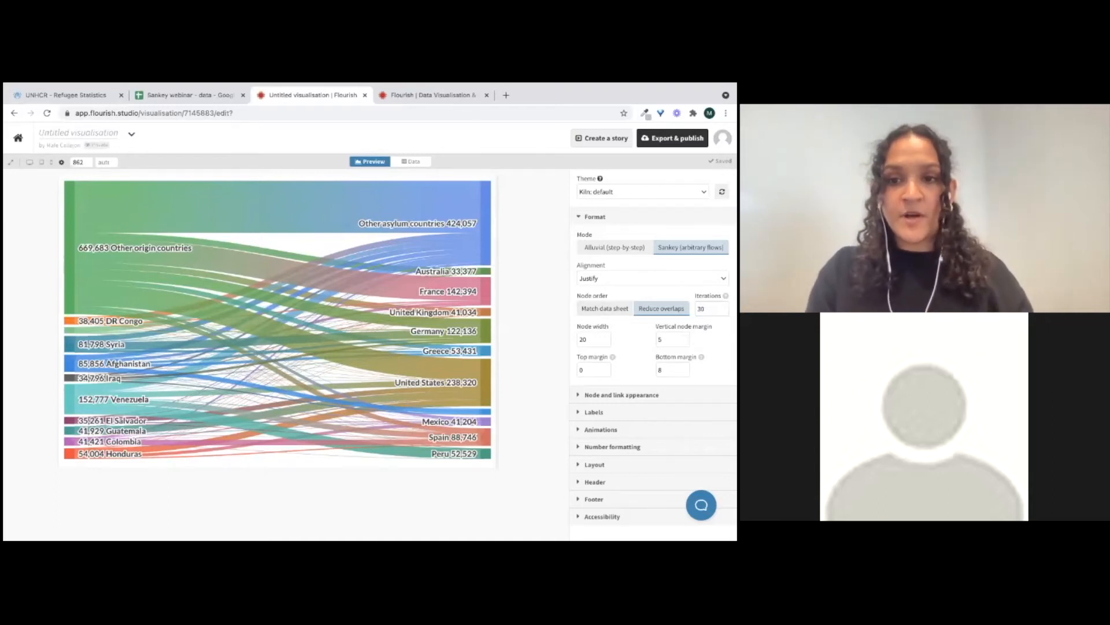
Sort the data sheet by Country of origin from A to Z and return to the preview
click(410, 162)
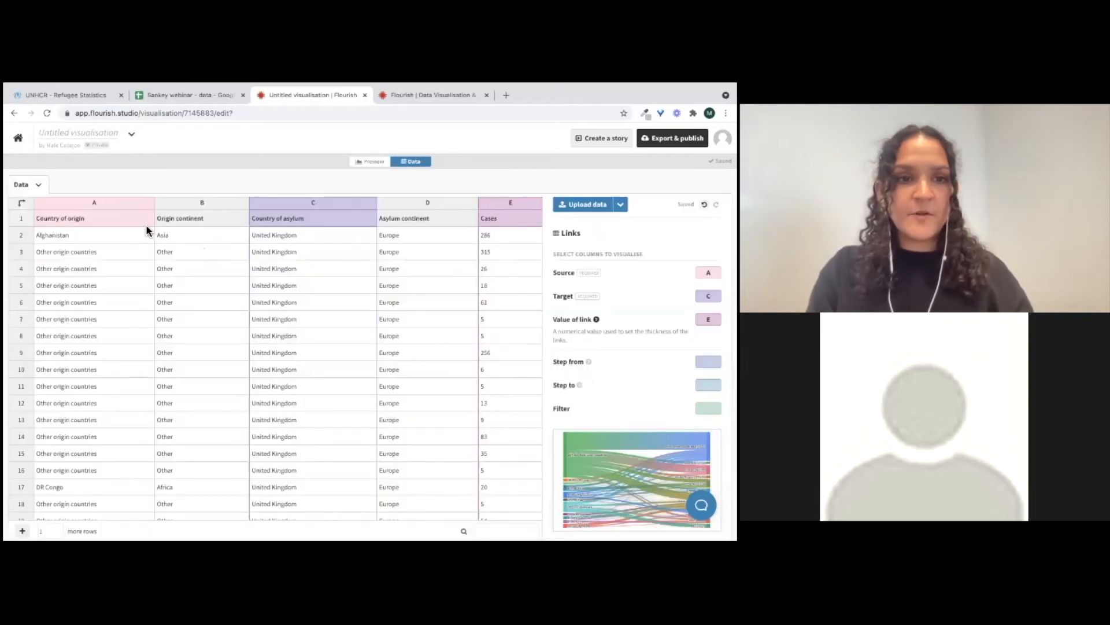
right_click(148, 203)
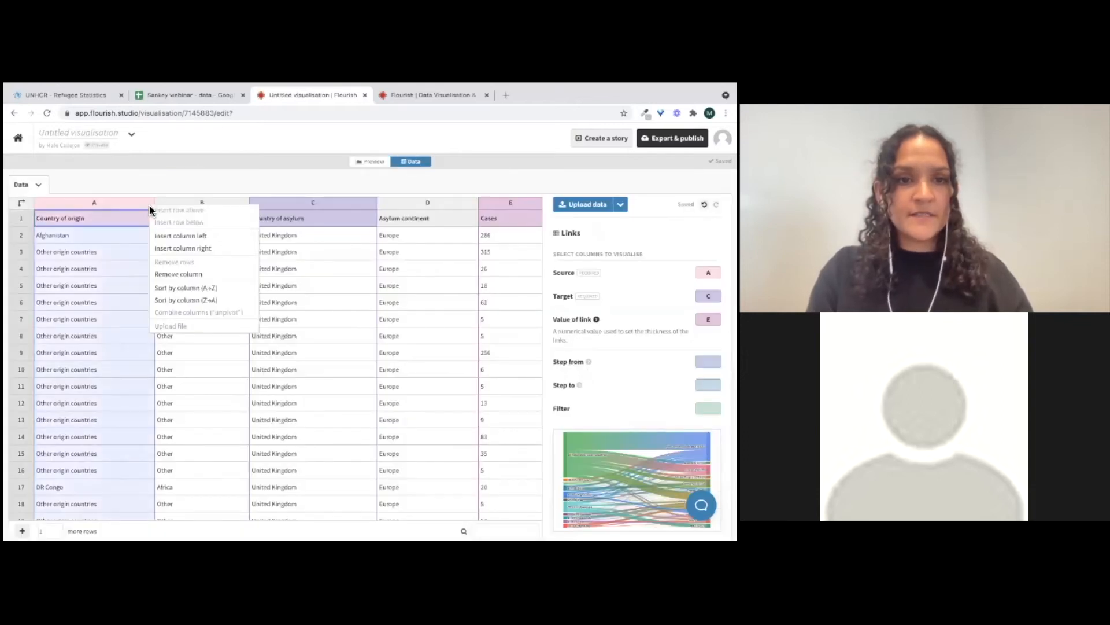
click(169, 287)
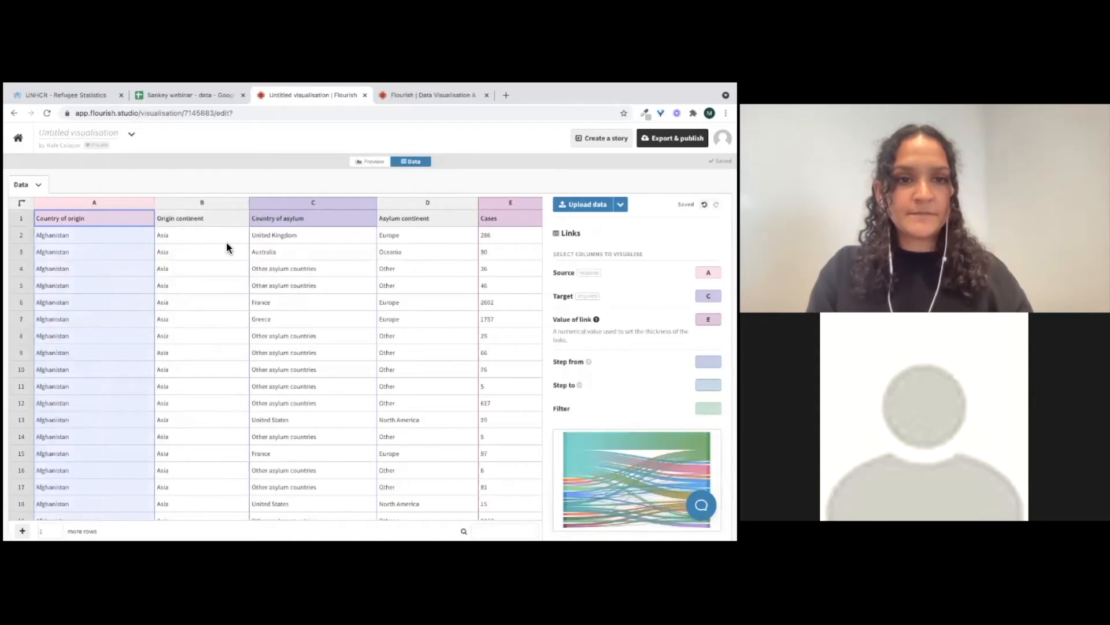
click(371, 162)
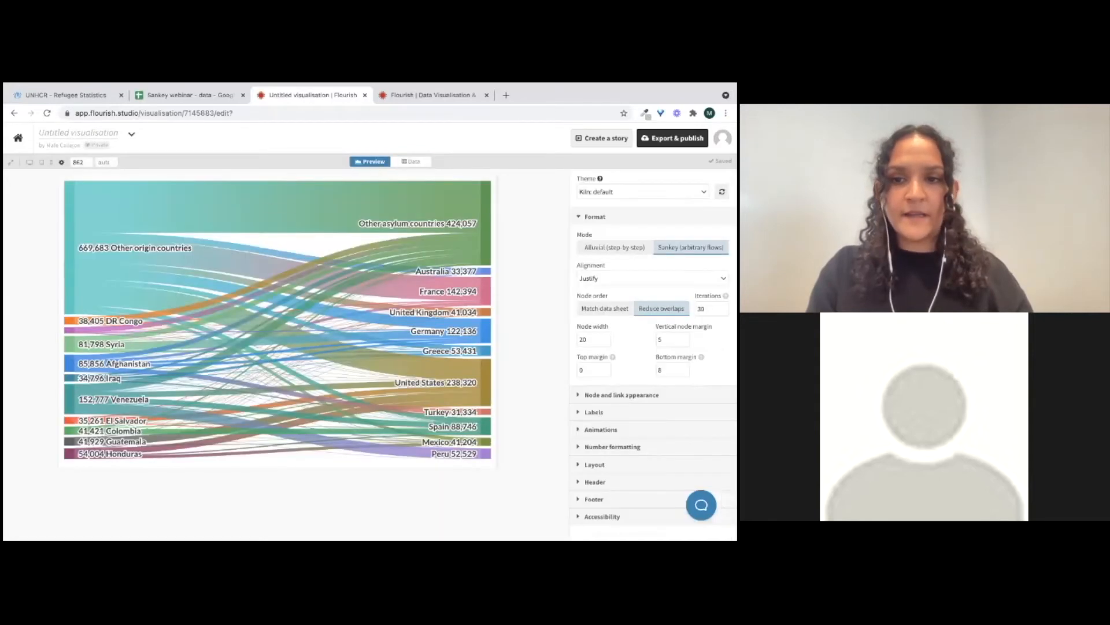
Set the node order to match the data sheet and the node width to 30
click(605, 308)
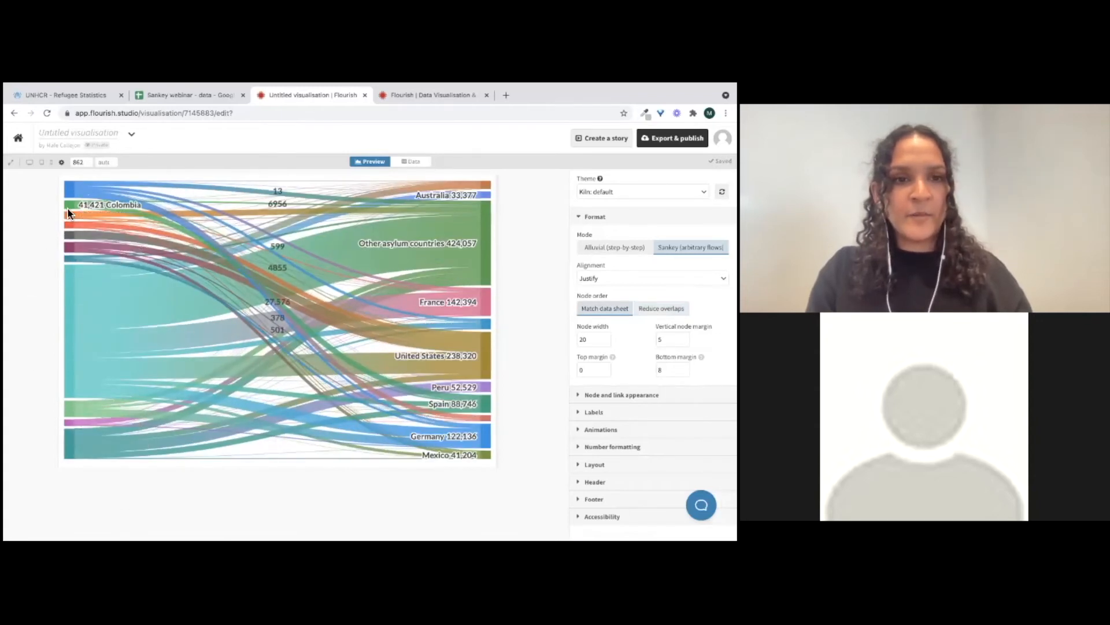
mouse_move(73, 193)
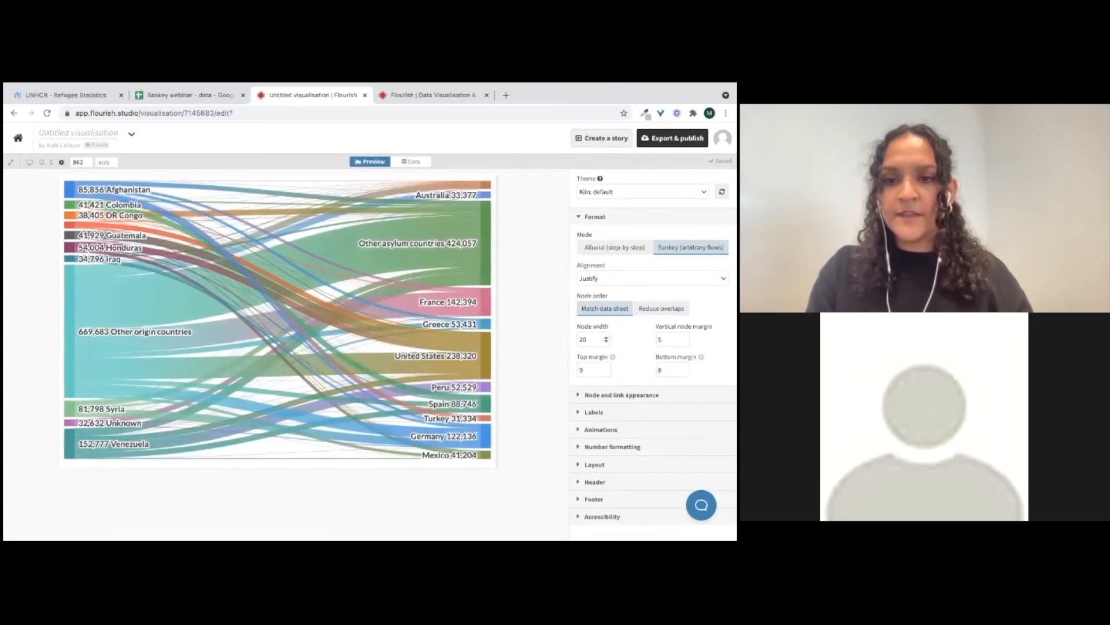
double_click(584, 339)
text(10)
key(Return)
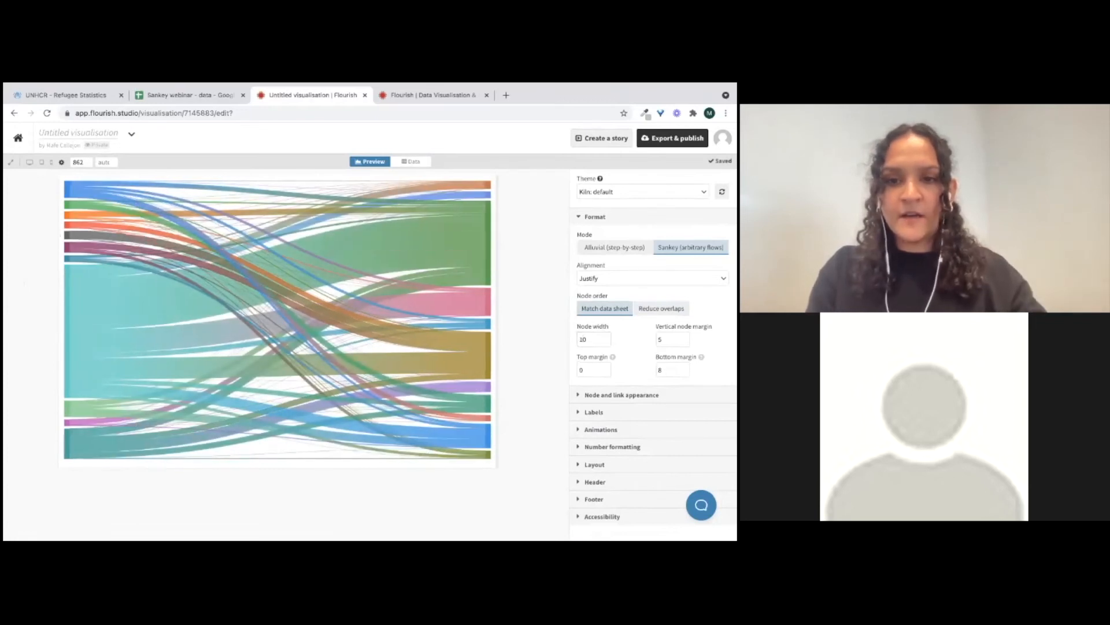
double_click(584, 340)
text(50)
key(Return)
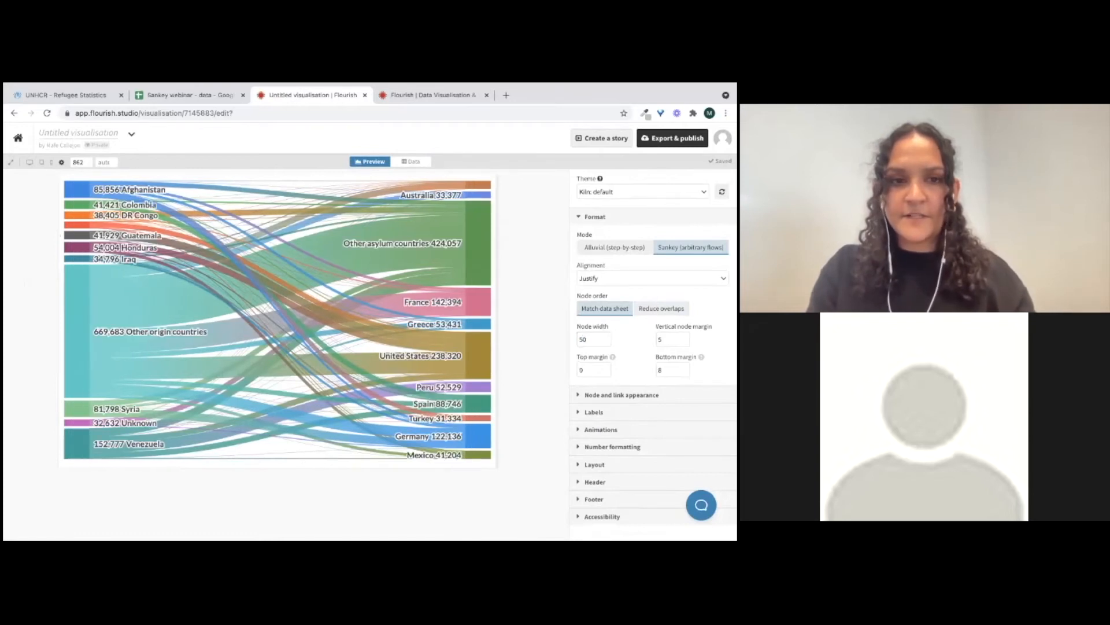
double_click(583, 339)
text(03)
key(Return)
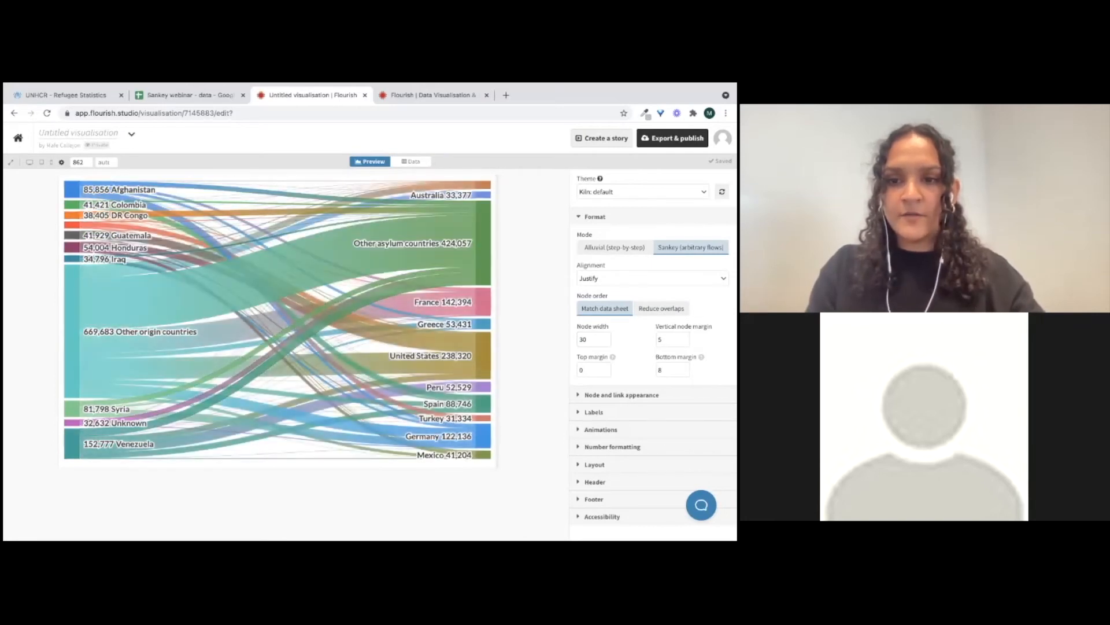
Set the vertical node margin to 10
double_click(661, 339)
text(0)
key(Return)
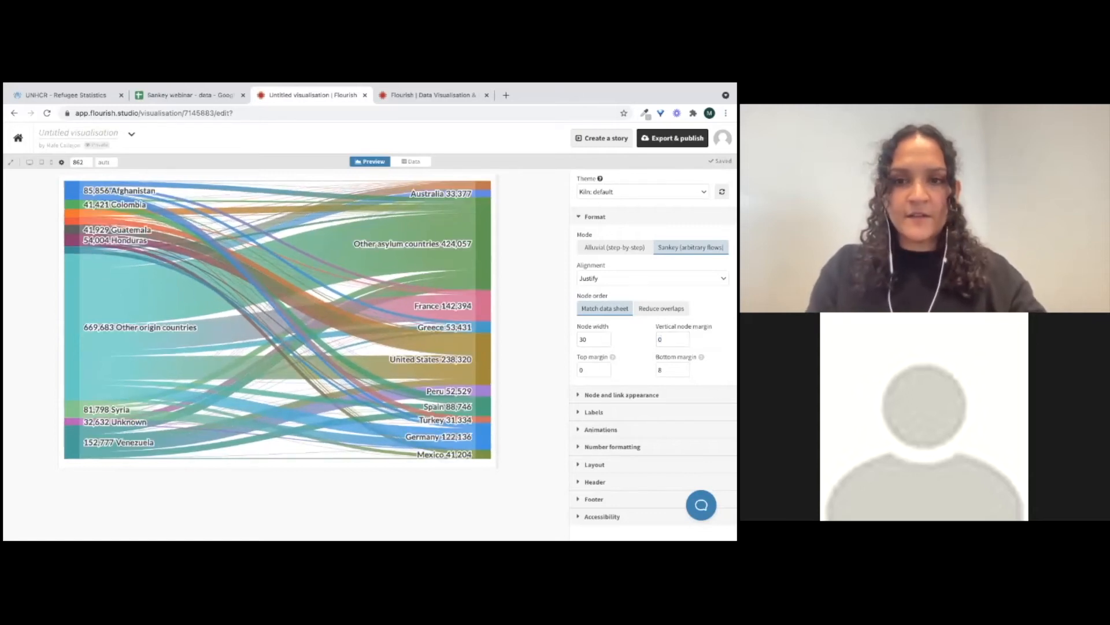
double_click(661, 339)
text(10)
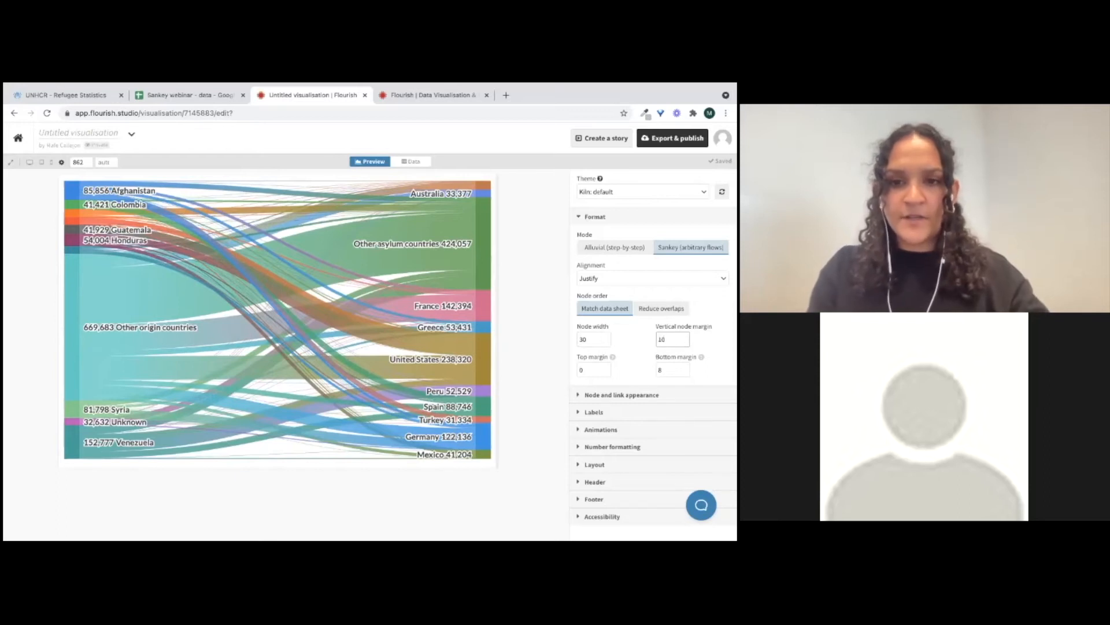
key(Return)
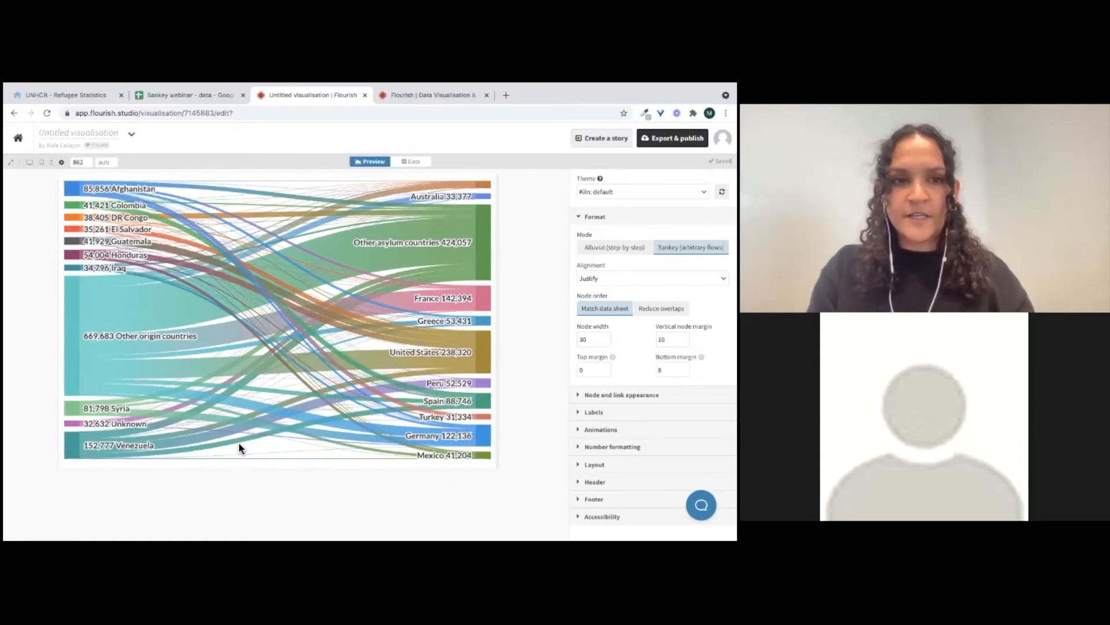
Set both the top margin and the bottom margin to 10
double_click(584, 370)
text(10)
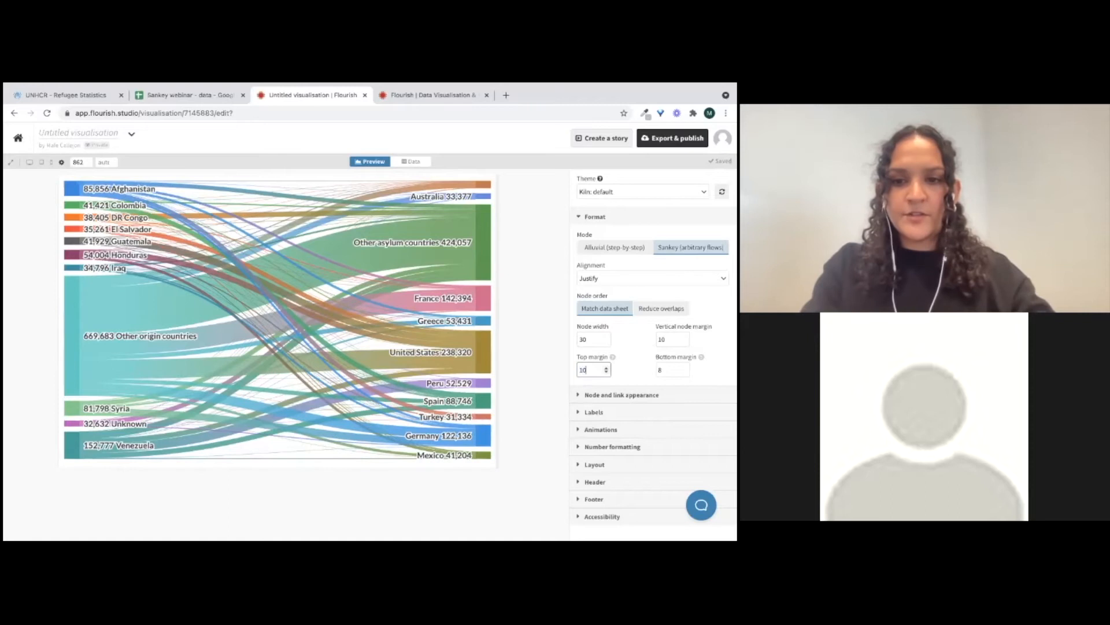
double_click(661, 369)
text(10)
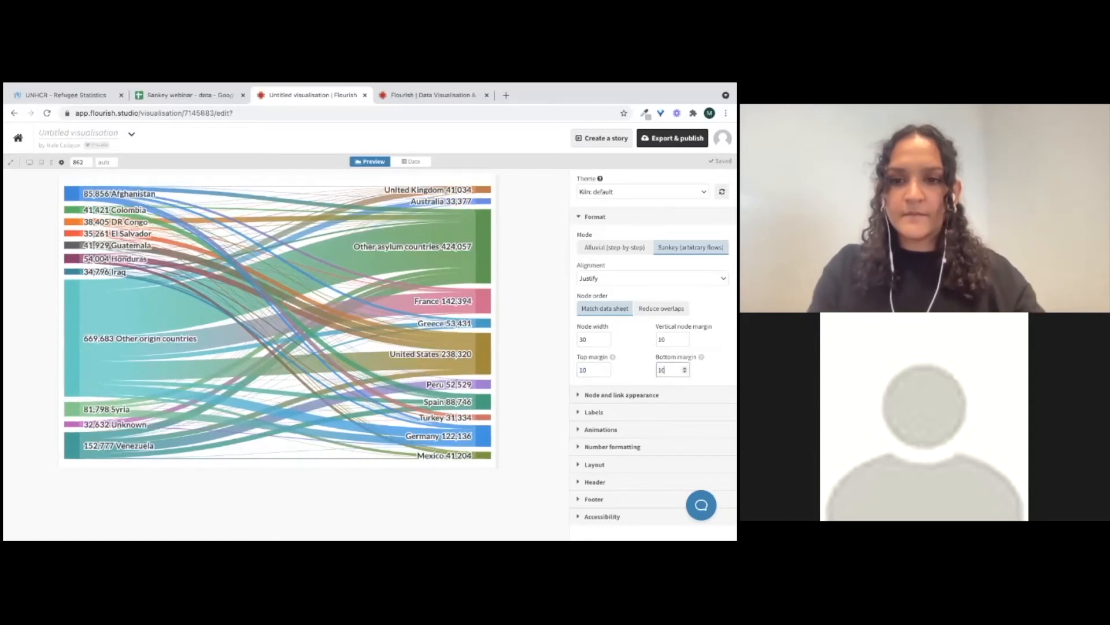
click(633, 355)
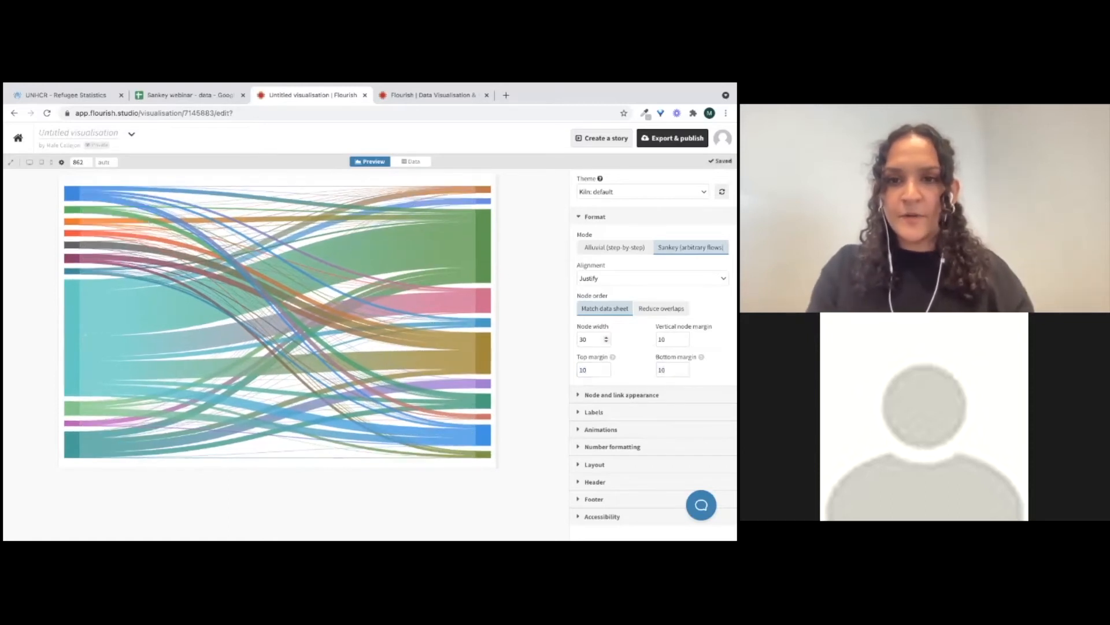
Open the node and link colour palette for editing and copy the hex code #94346e
click(589, 216)
click(590, 264)
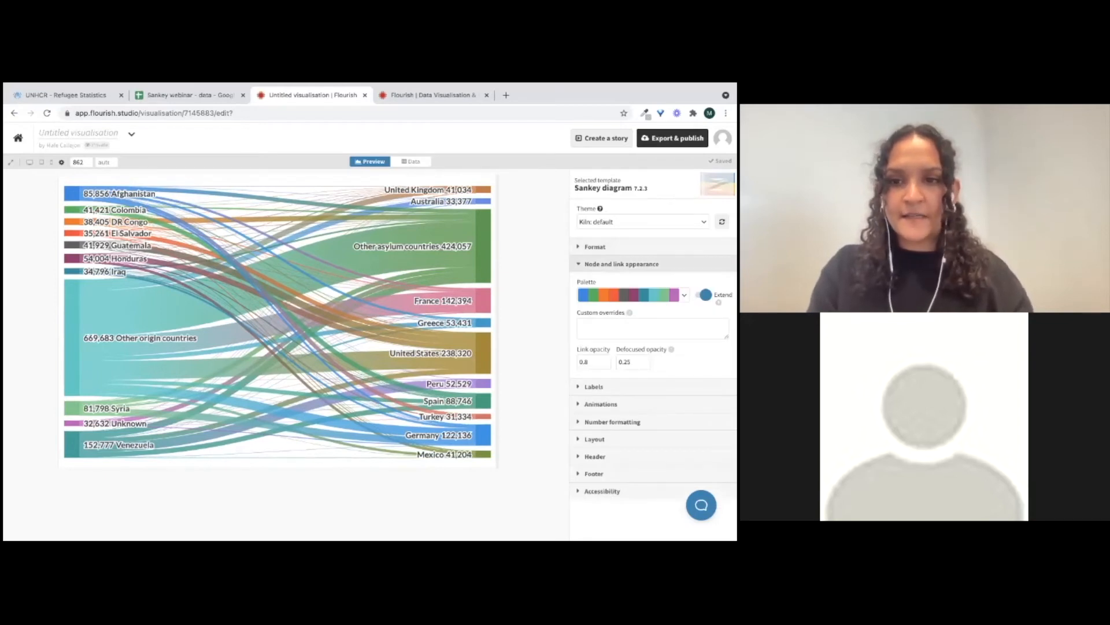
click(630, 328)
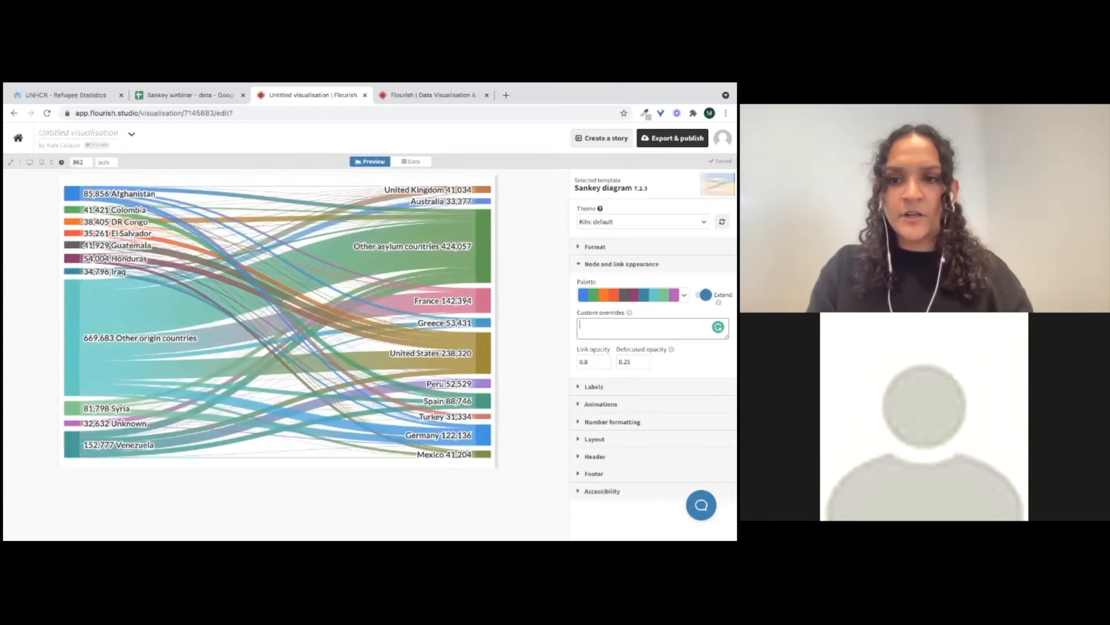
click(633, 295)
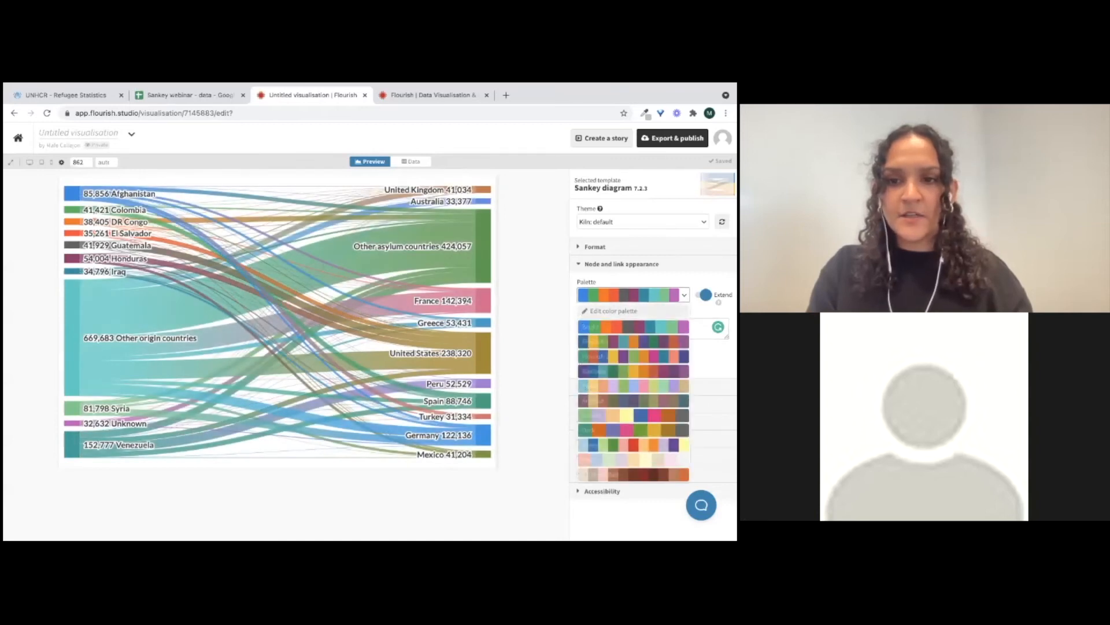
click(613, 310)
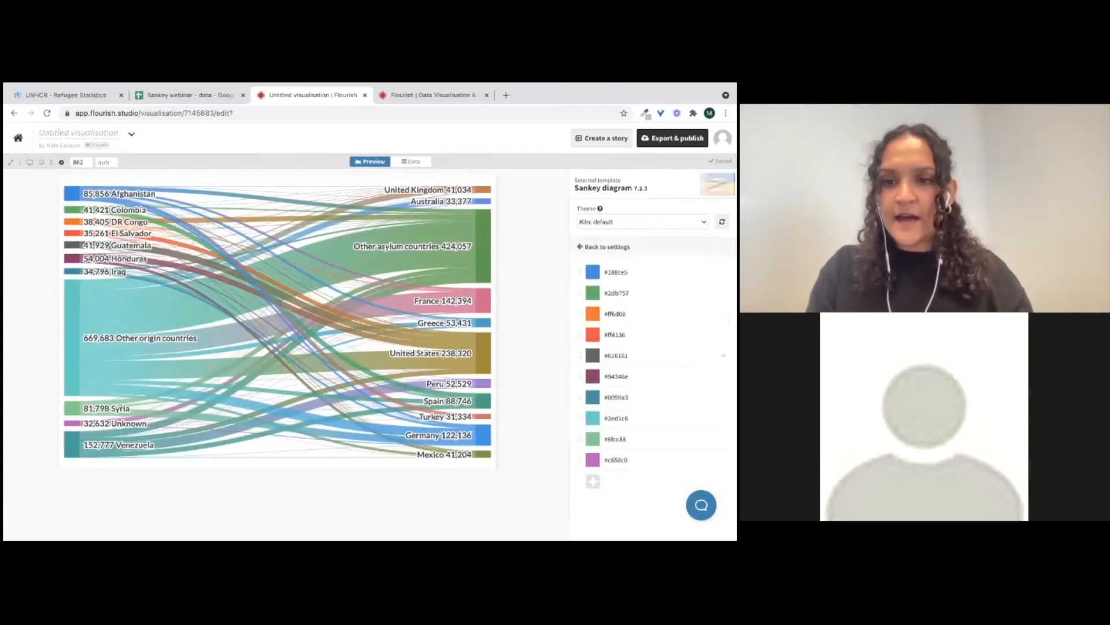
click(643, 377)
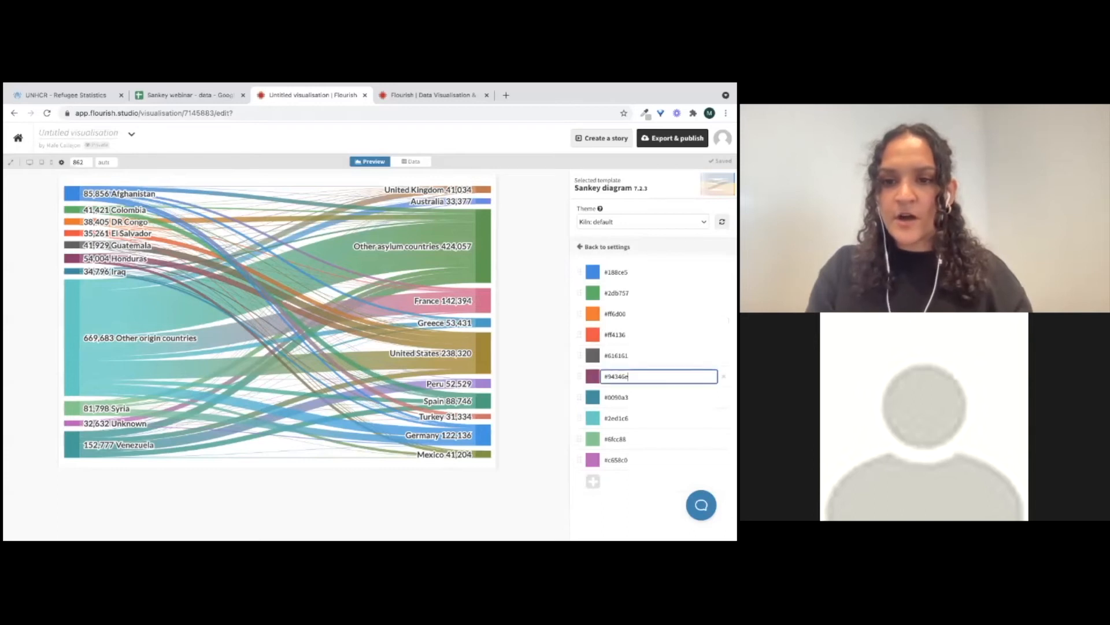
double_click(619, 376)
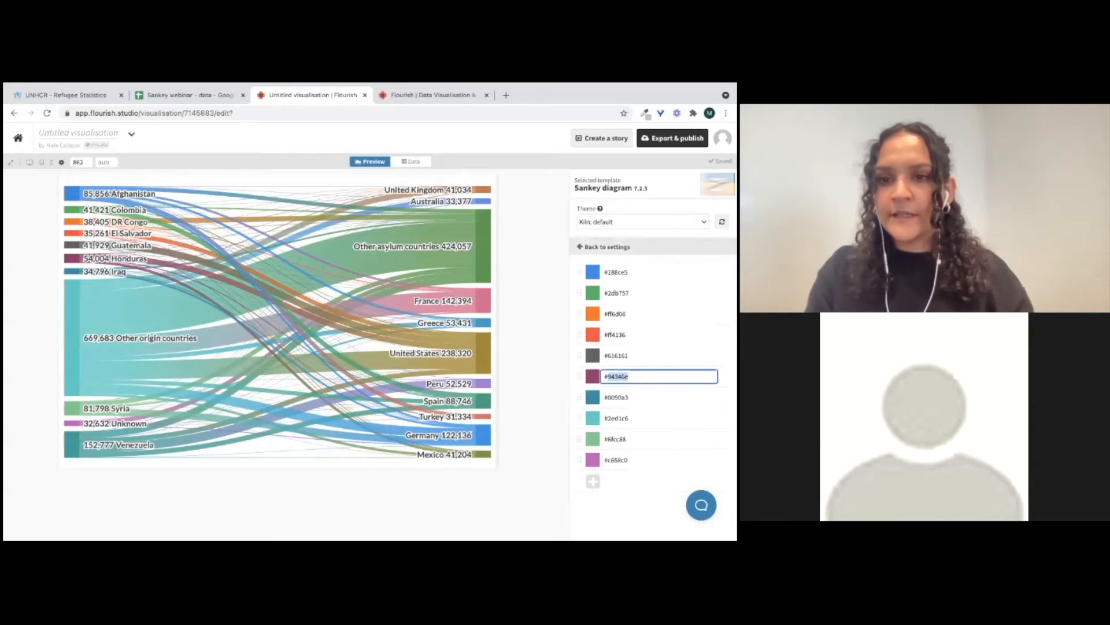
Remove every palette colour except the dark grey #616161
click(724, 272)
click(724, 271)
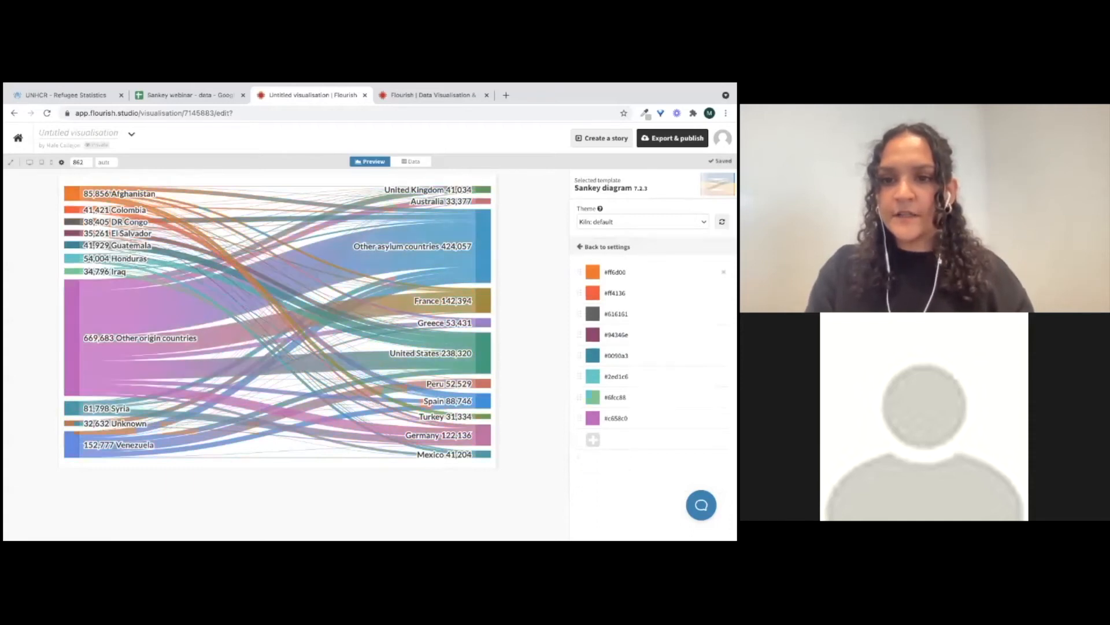
click(723, 272)
click(723, 272)
click(723, 293)
click(723, 292)
click(723, 293)
click(724, 293)
click(723, 293)
Change the remaining palette colour to a light grey of RGB 179, 179, 179 and go back to settings
click(618, 271)
click(592, 271)
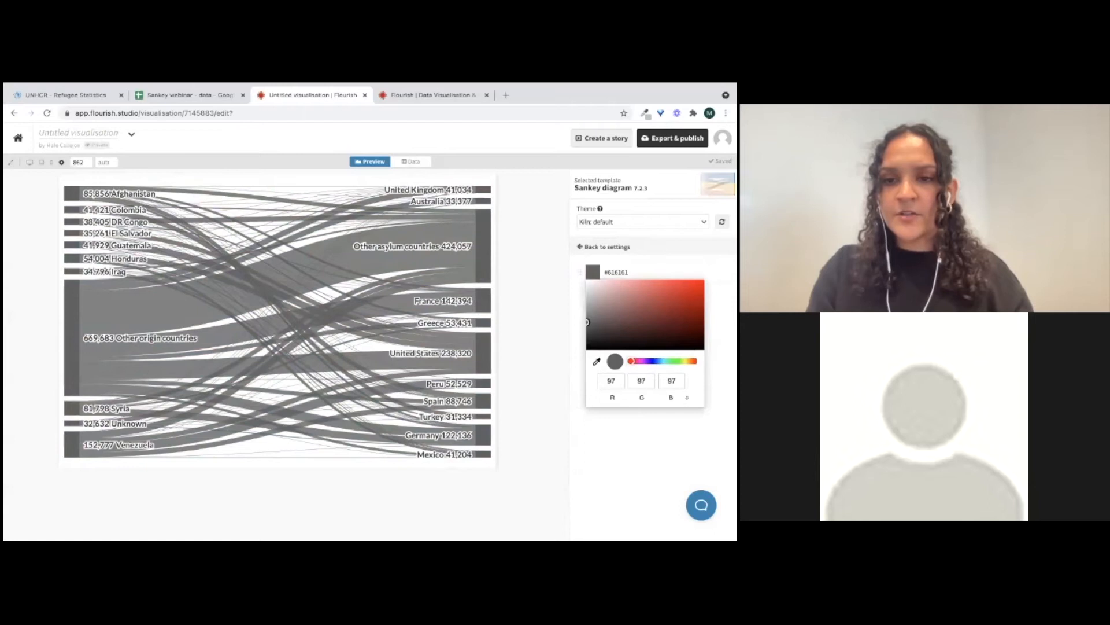
drag(587, 323, 587, 300)
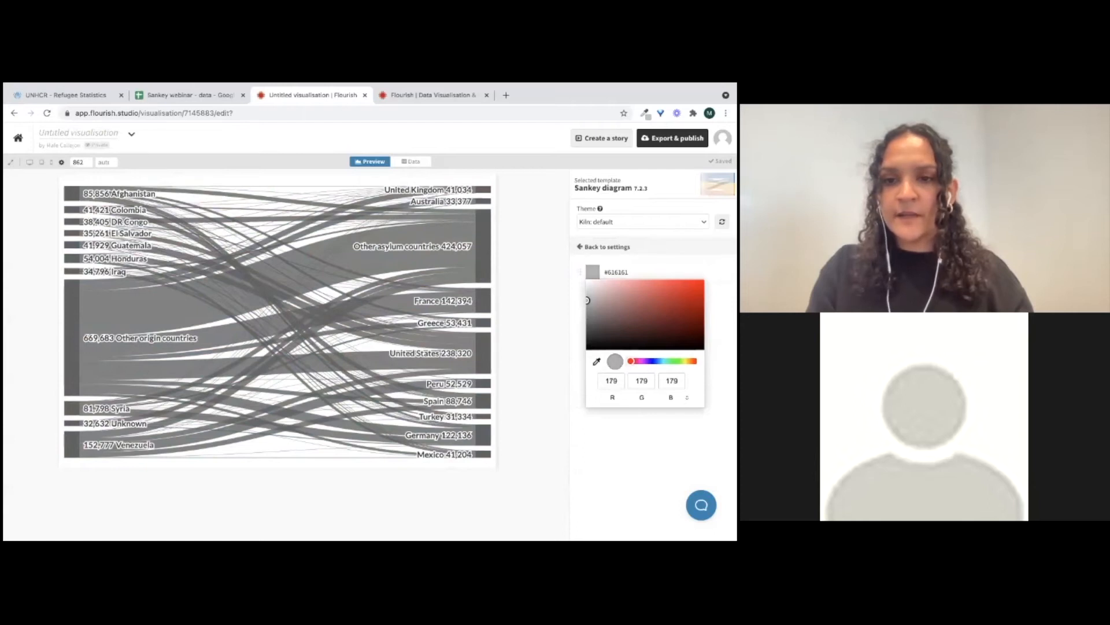
click(648, 457)
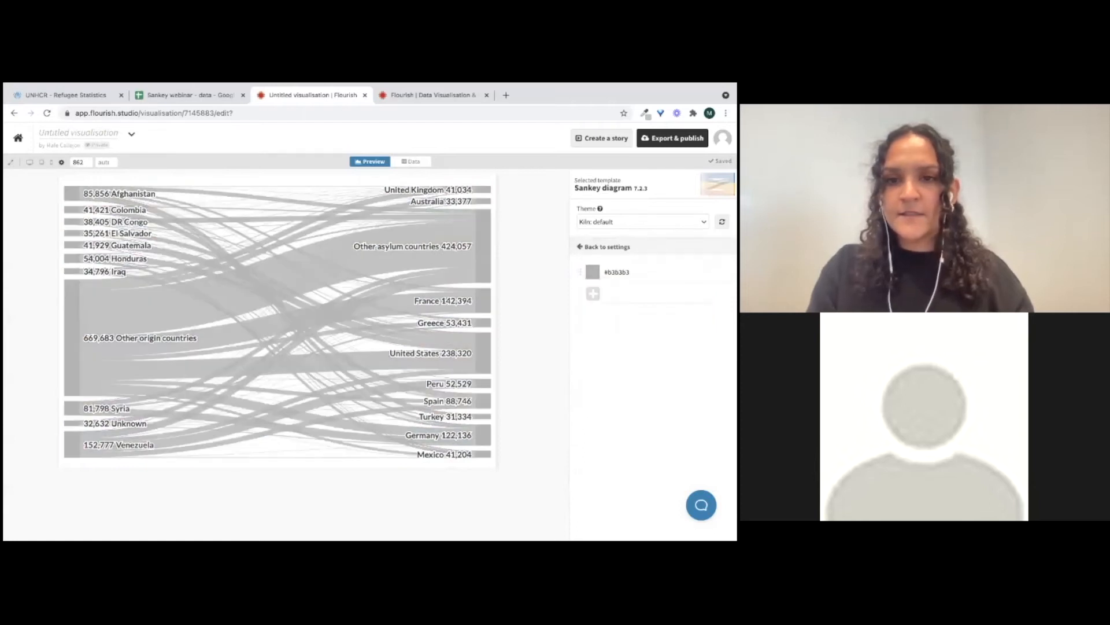
click(606, 247)
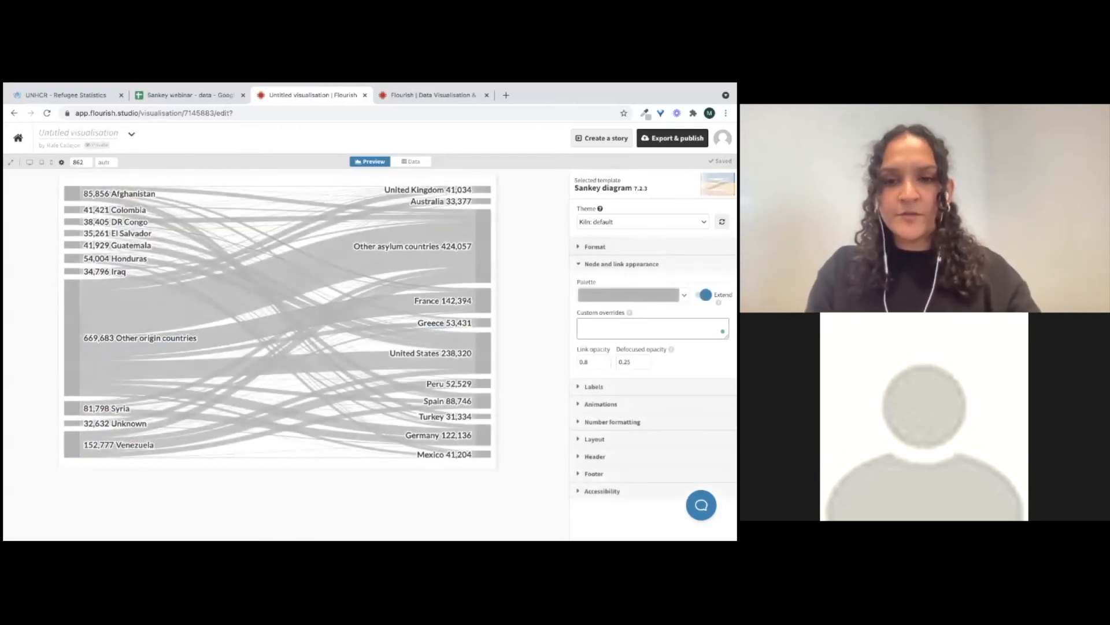
Add a custom colour override giving Afghanistan the colour #94346e
text(A)
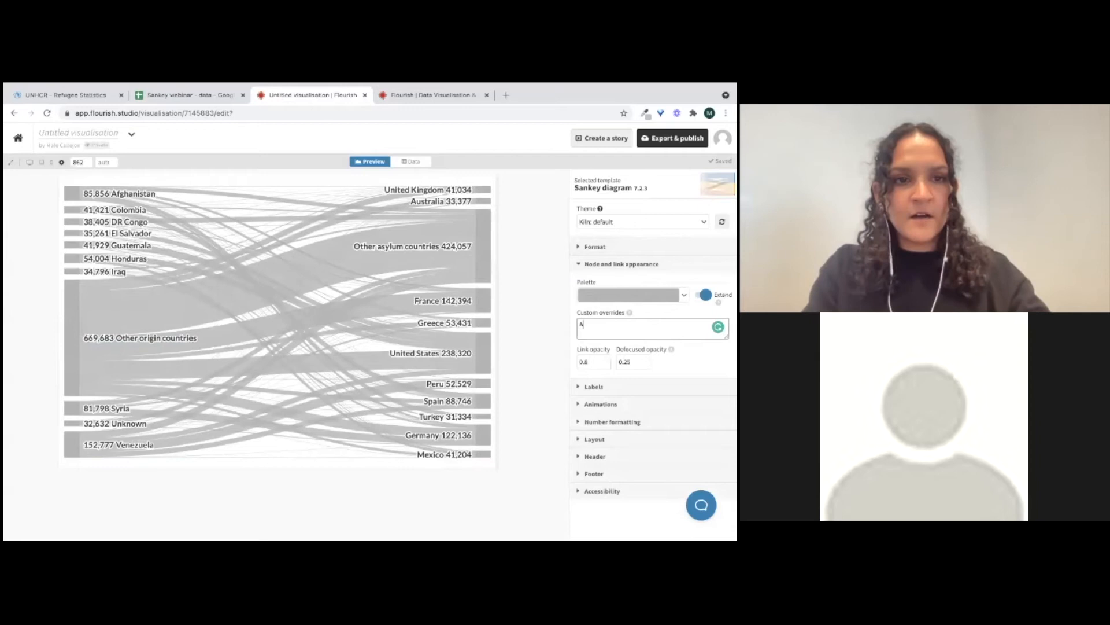
text(fghanistan: #)
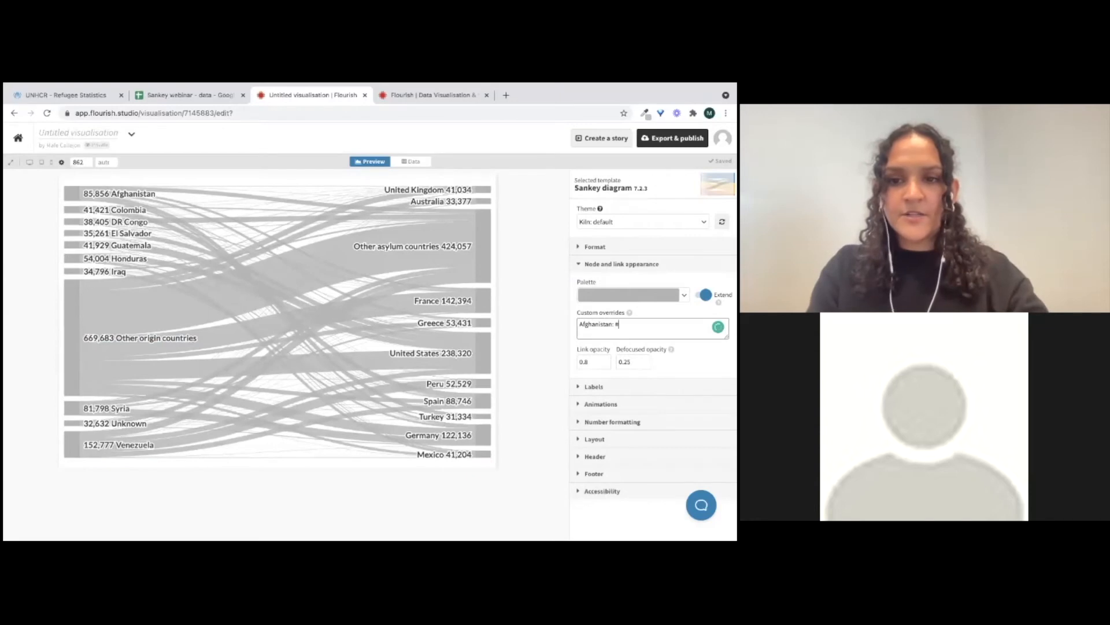
text(#94346e)
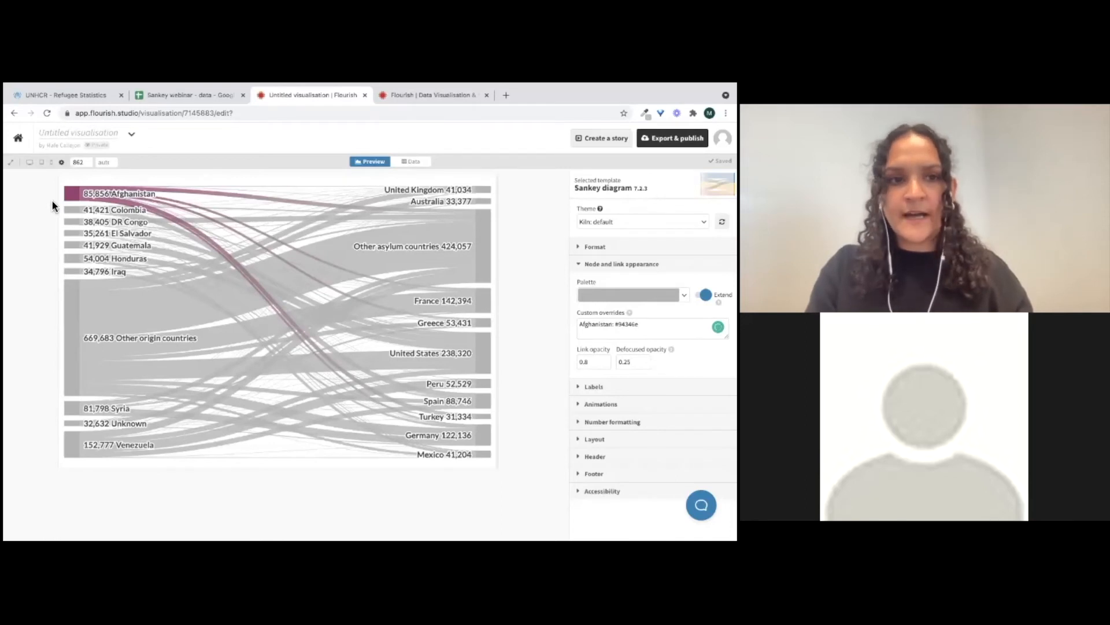
Set the link opacity to 0.5
mouse_move(105, 193)
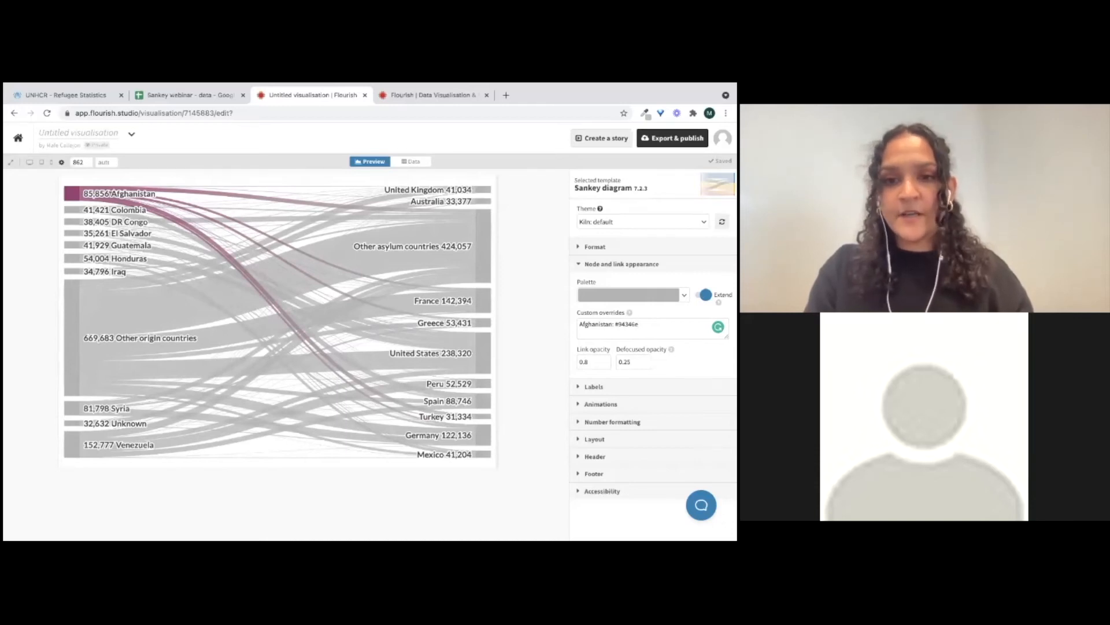
scroll(652, 353, down, 1)
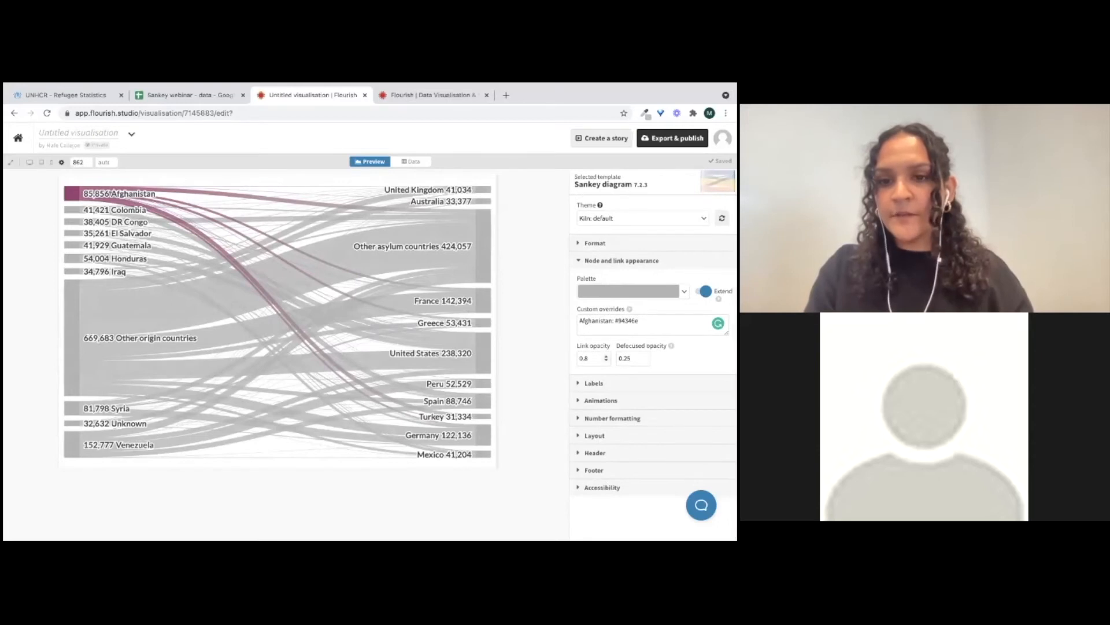
click(606, 356)
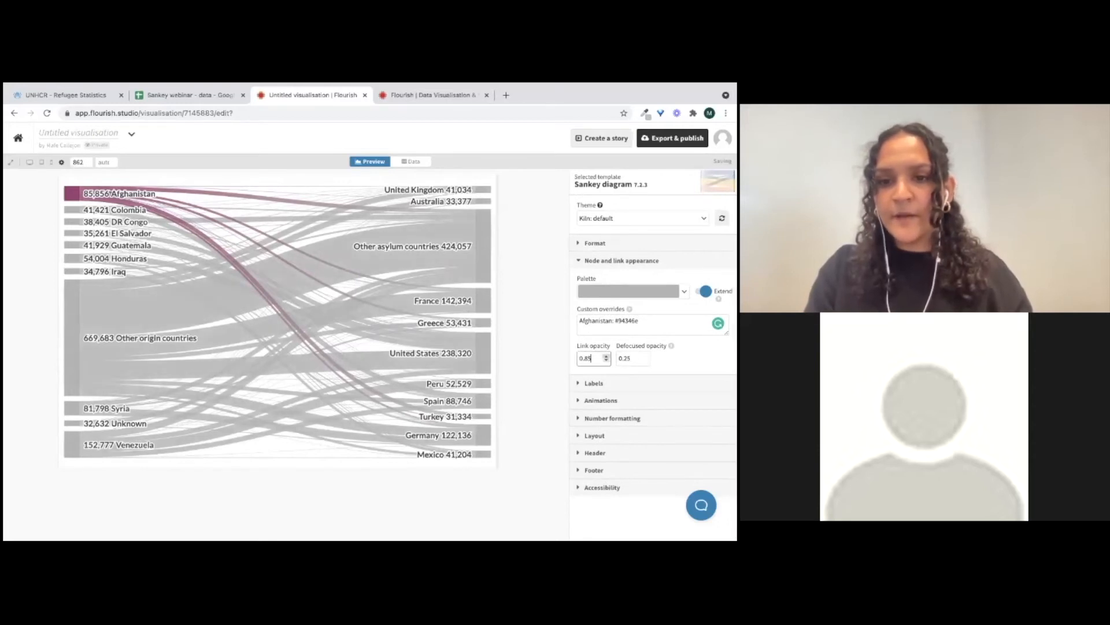
double_click(586, 358)
text(1)
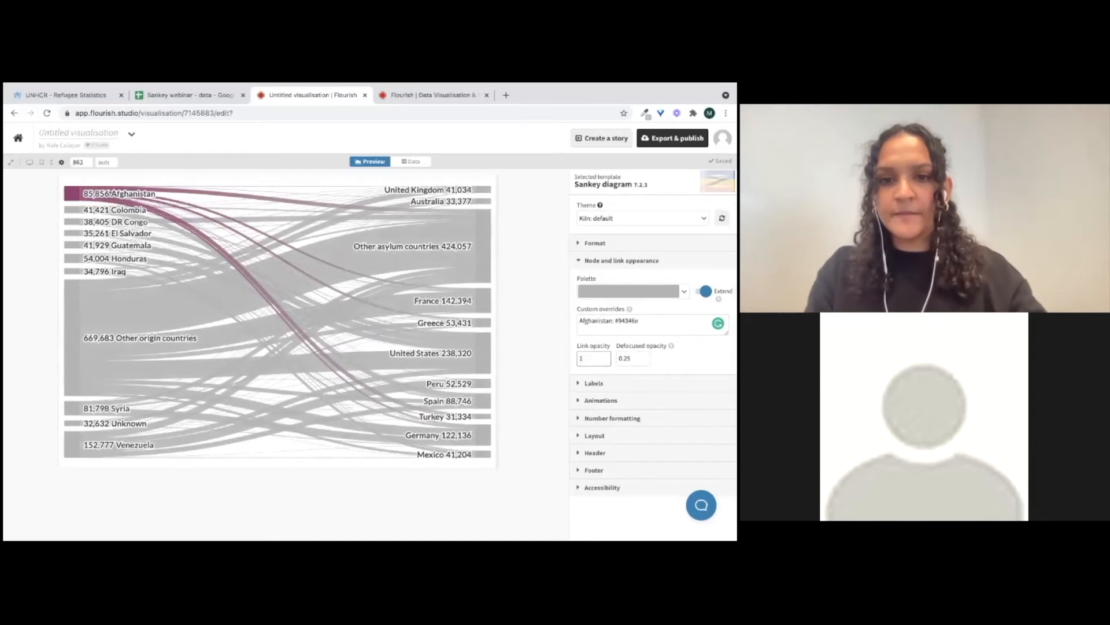
click(483, 246)
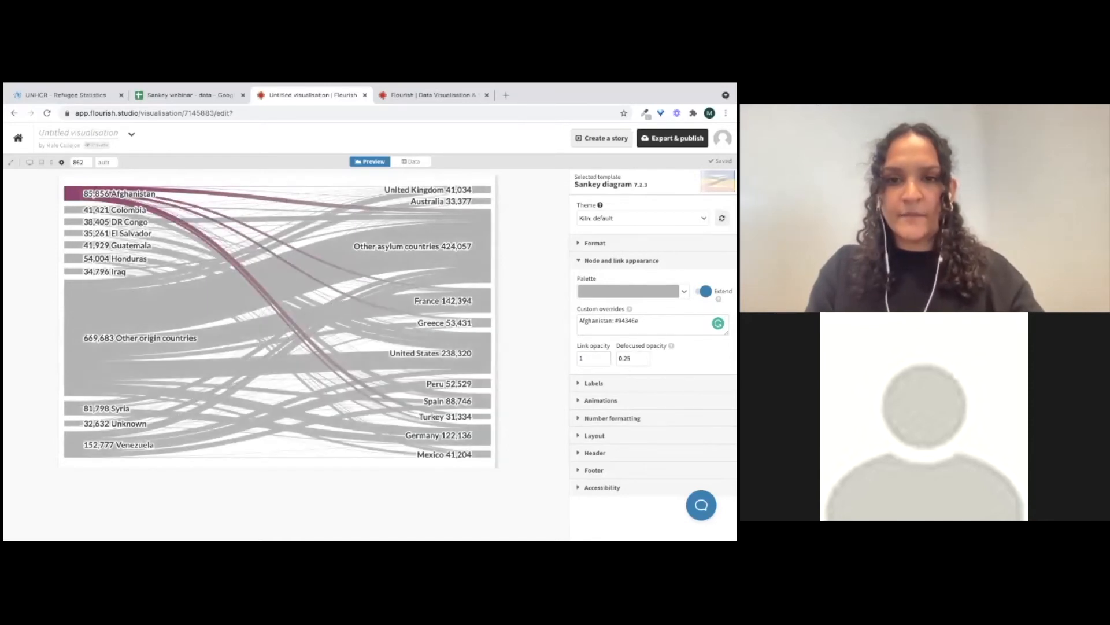
double_click(583, 359)
text(0.5)
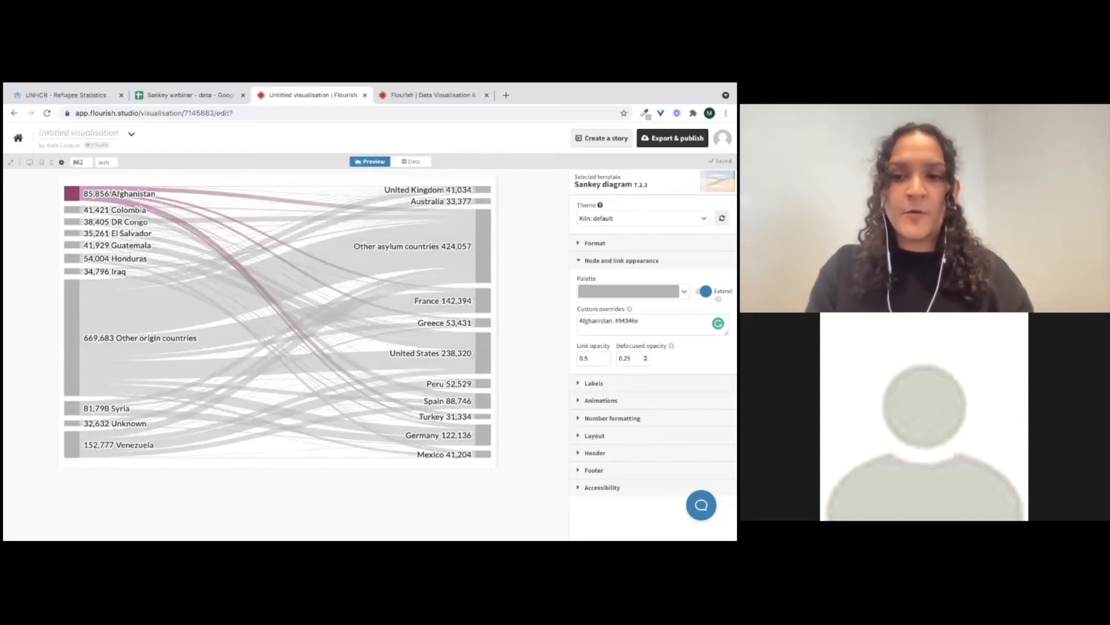
Try a defocused opacity of 0.1, then restore it to 0.25
click(628, 358)
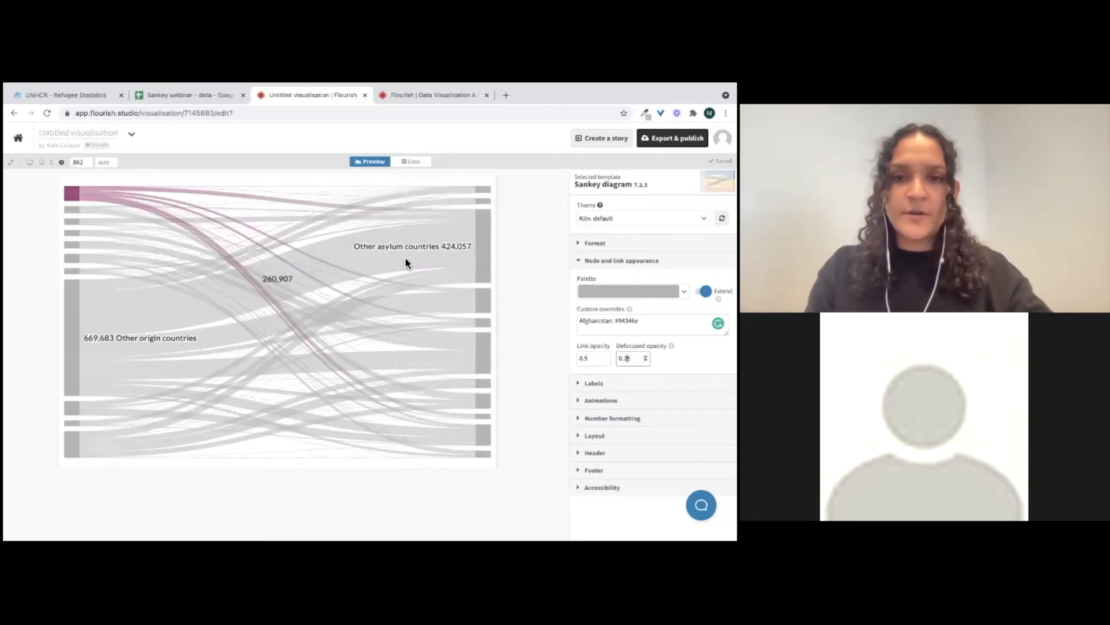
mouse_move(389, 265)
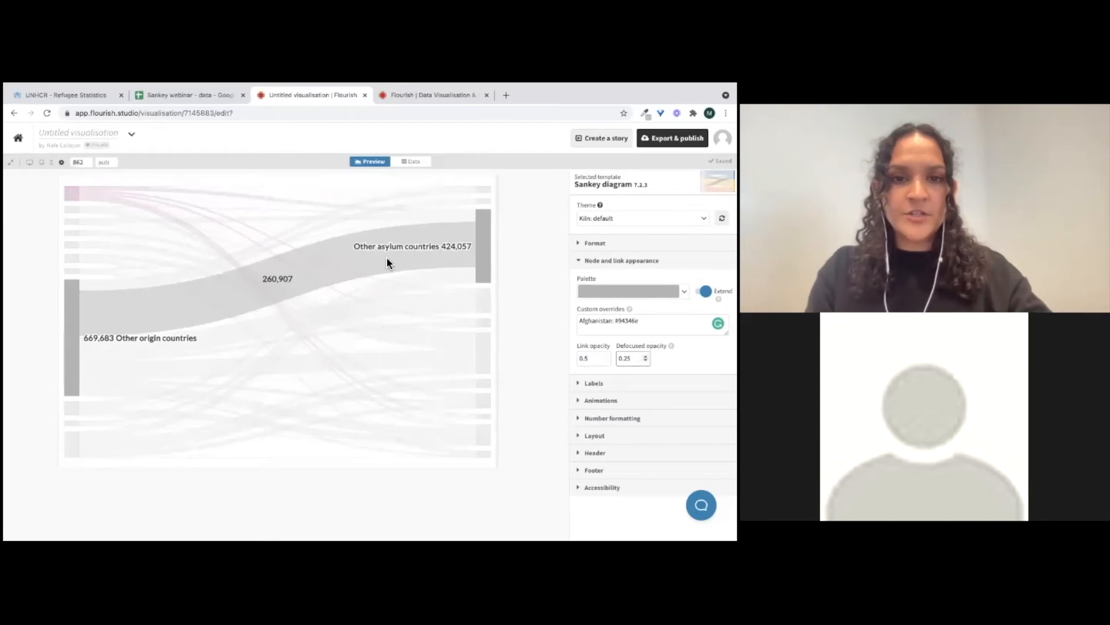
key(BackSpace)
text(1)
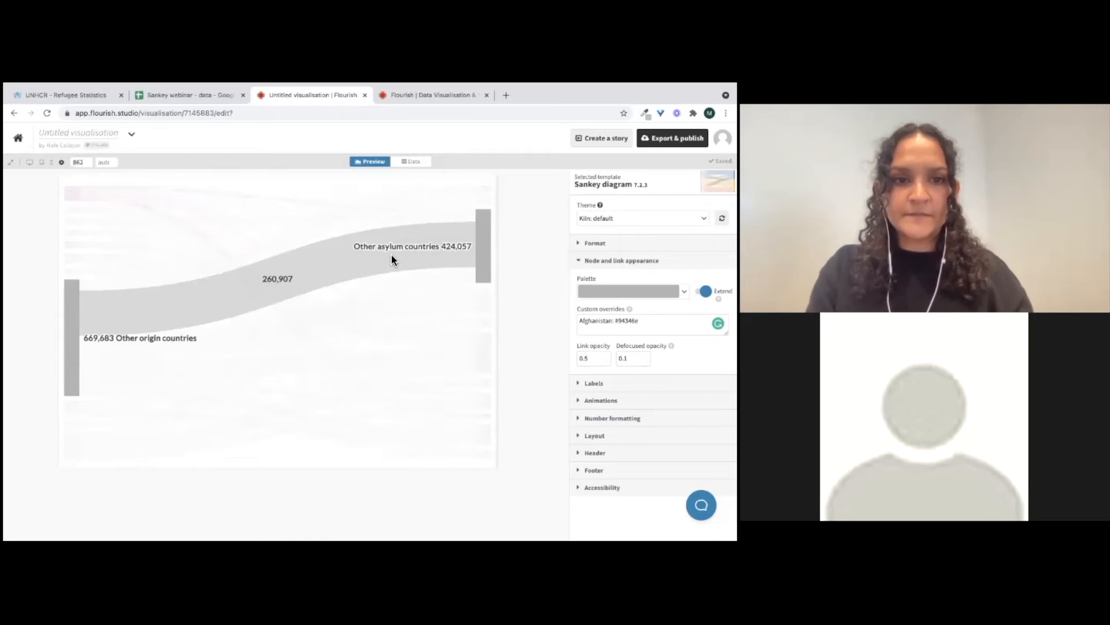
click(632, 359)
key(BackSpace)
text(25)
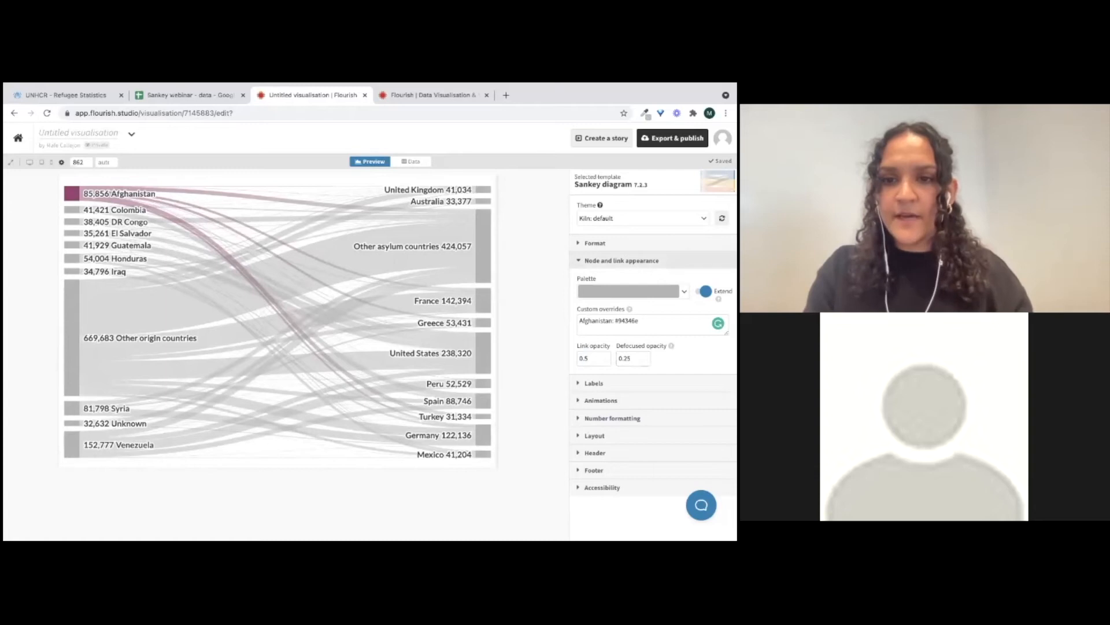
Open the label settings and switch labels to favour the outside of the nodes
click(622, 260)
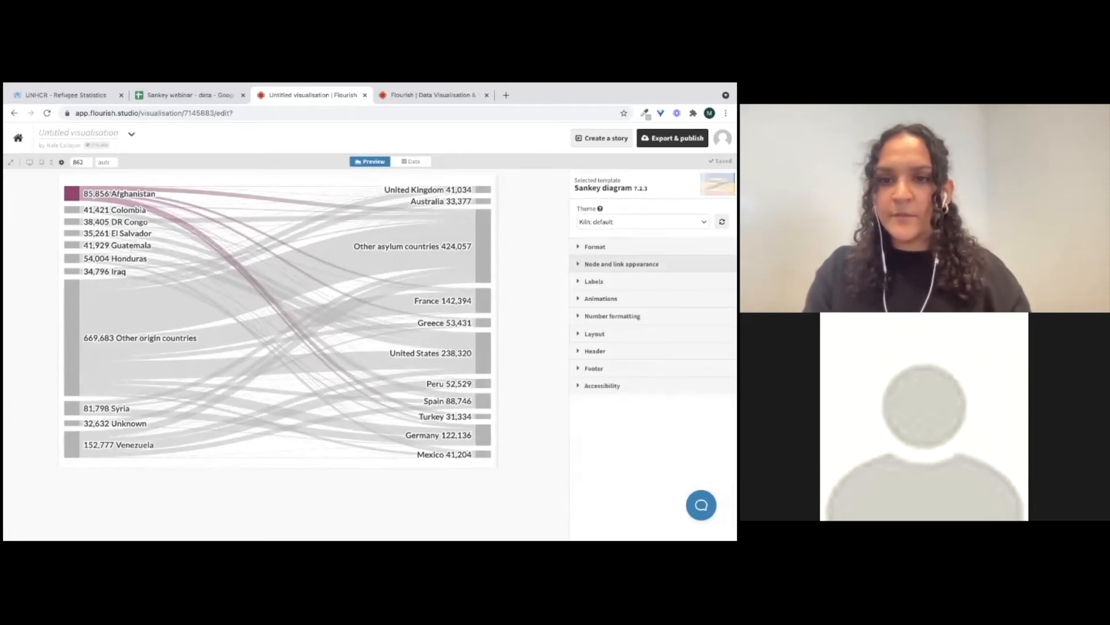
click(594, 281)
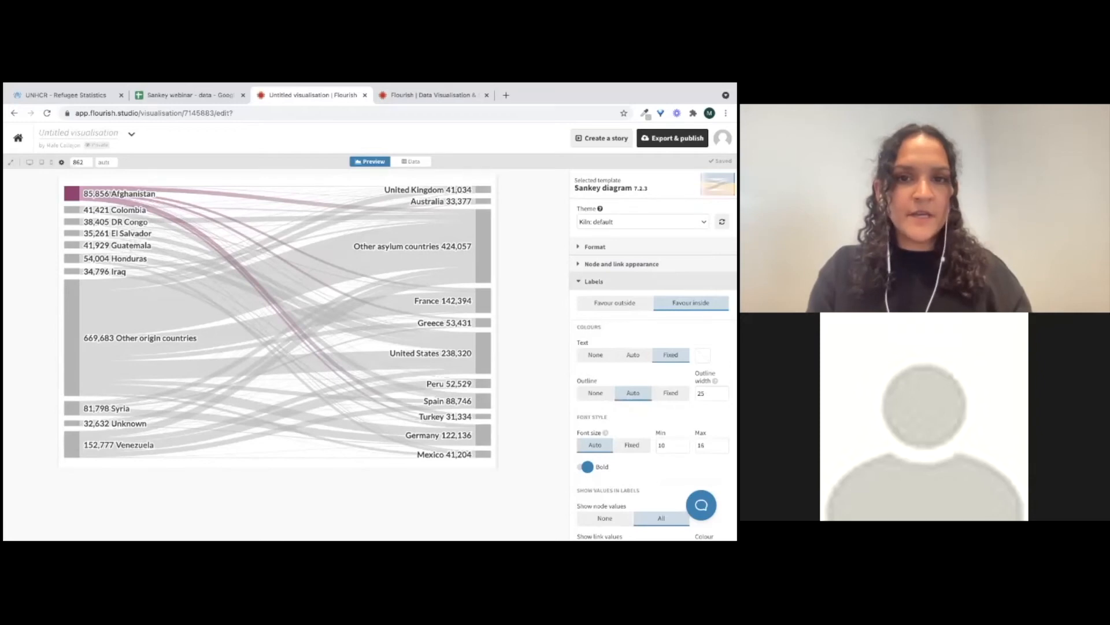
click(615, 303)
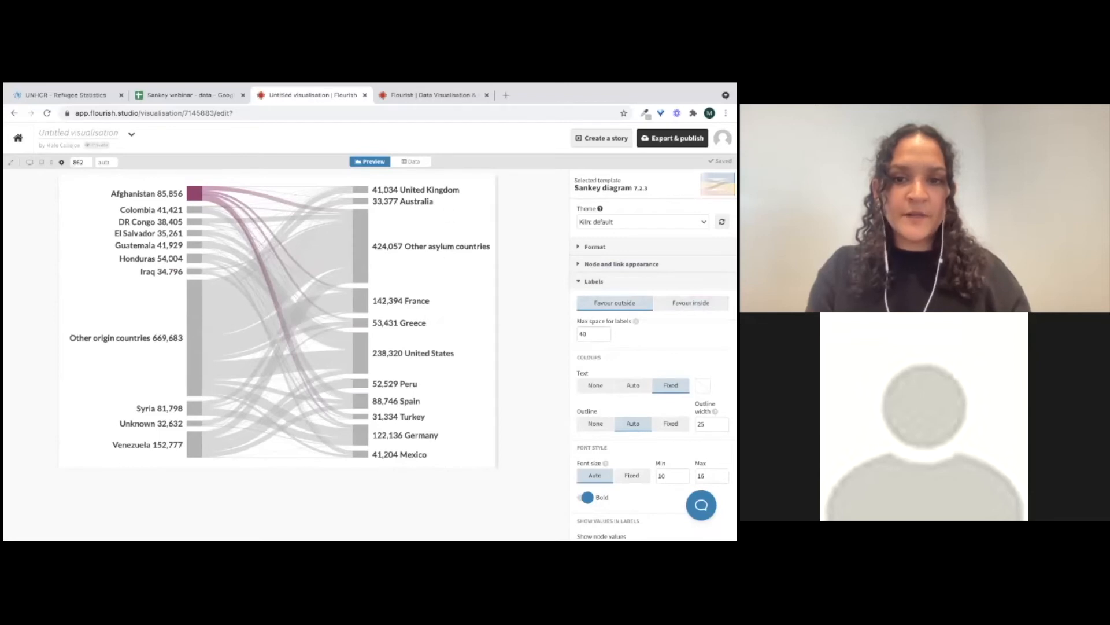
Set the maximum space for labels to 30
drag(497, 321, 520, 321)
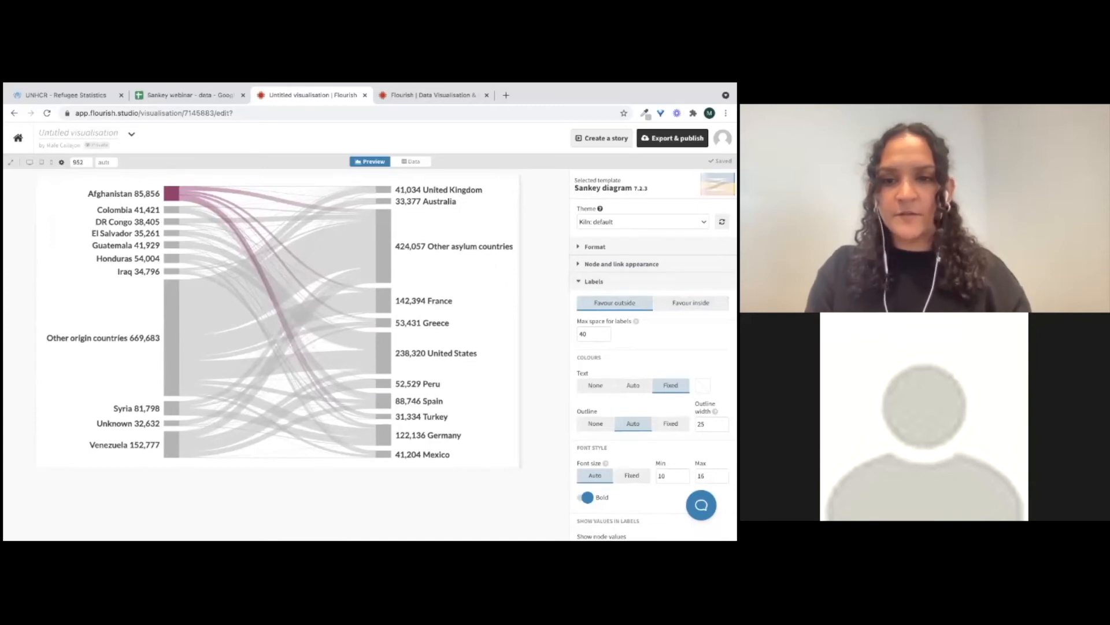
click(589, 334)
double_click(584, 334)
text(50)
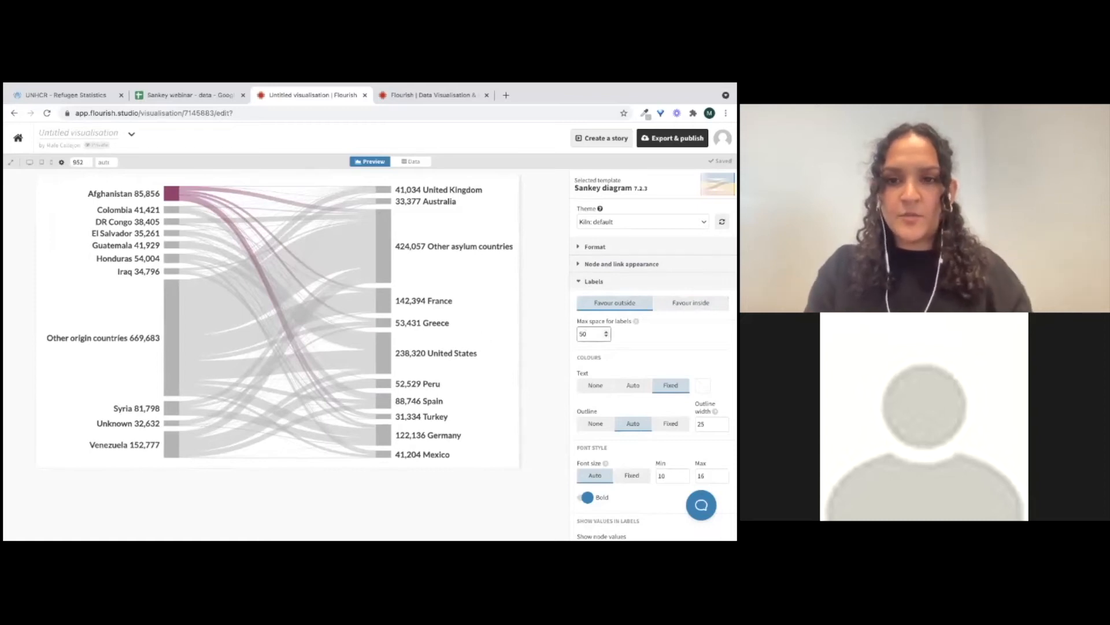
double_click(584, 334)
text(30)
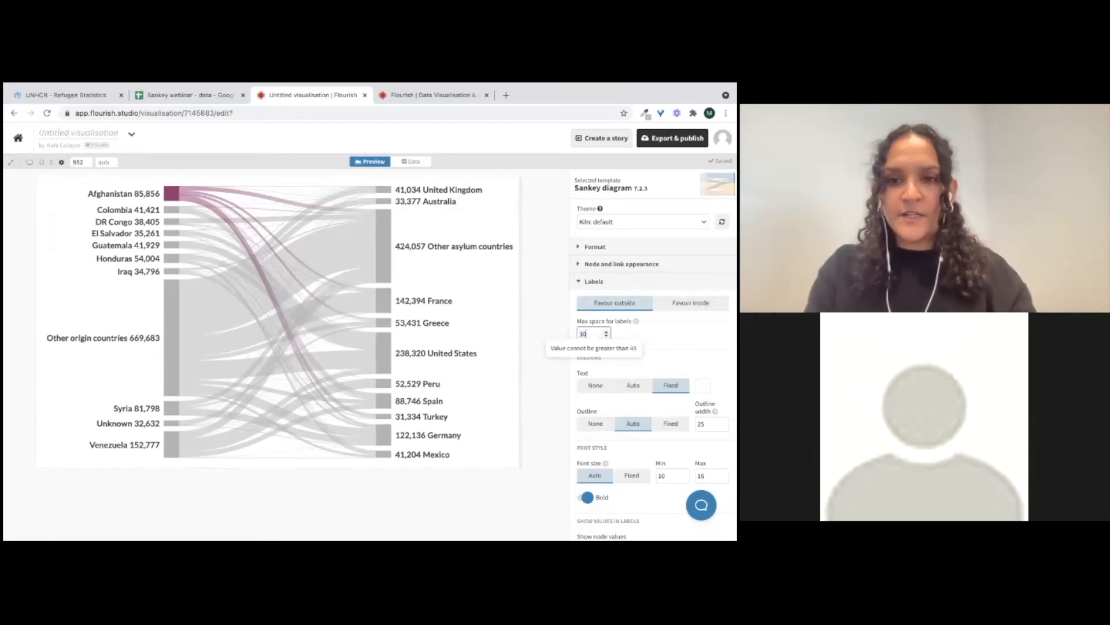
key(Return)
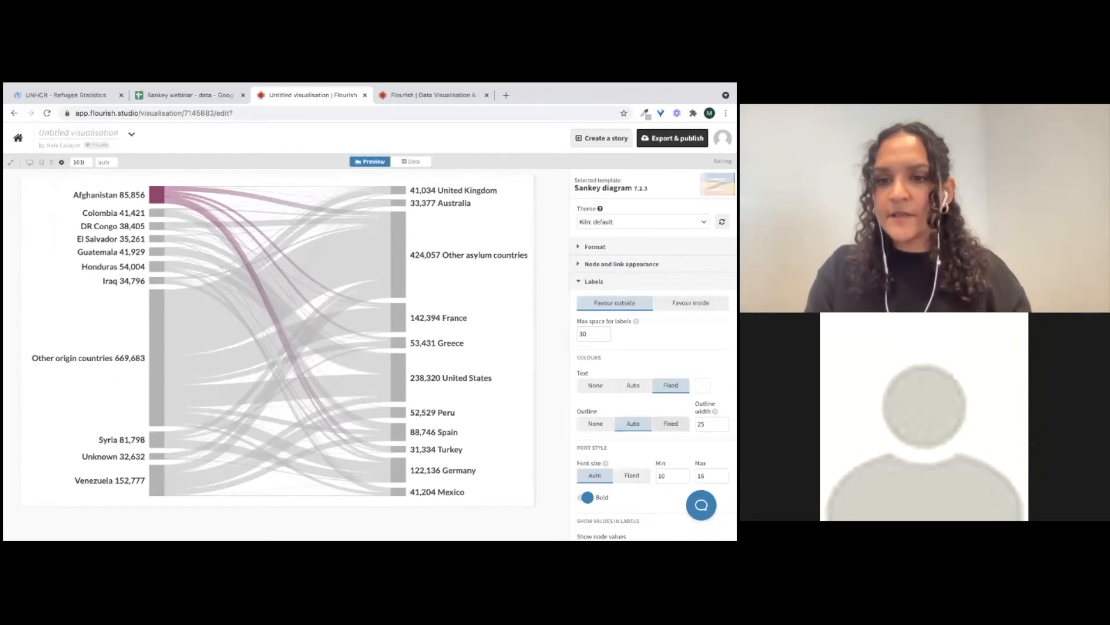
Try the Auto and None label text colour options, then return to Fixed
scroll(652, 347, down, 1)
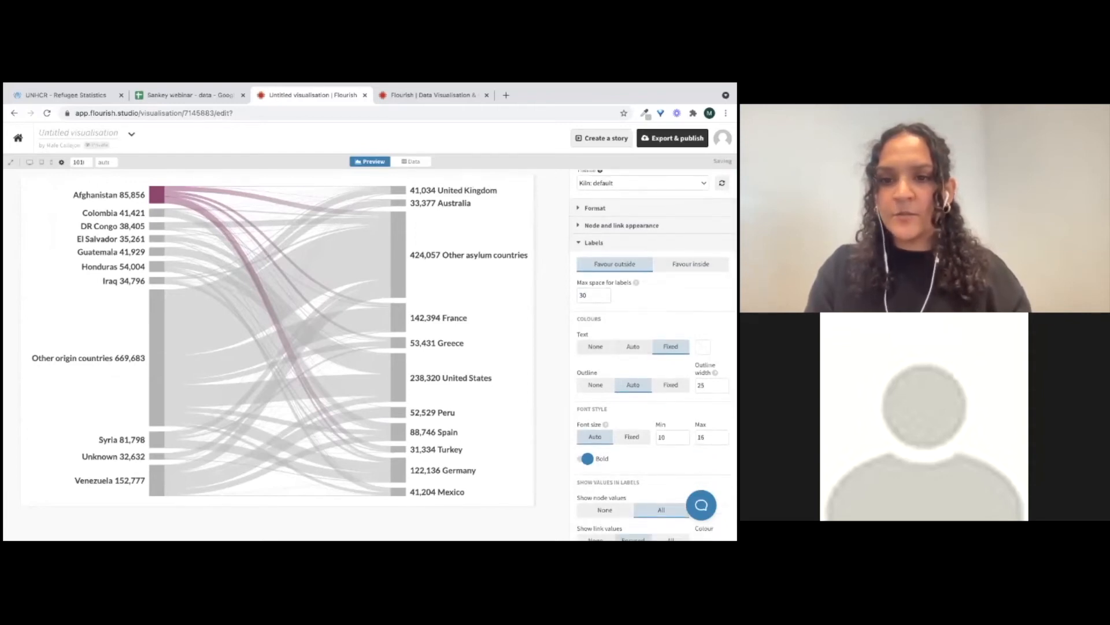
click(634, 347)
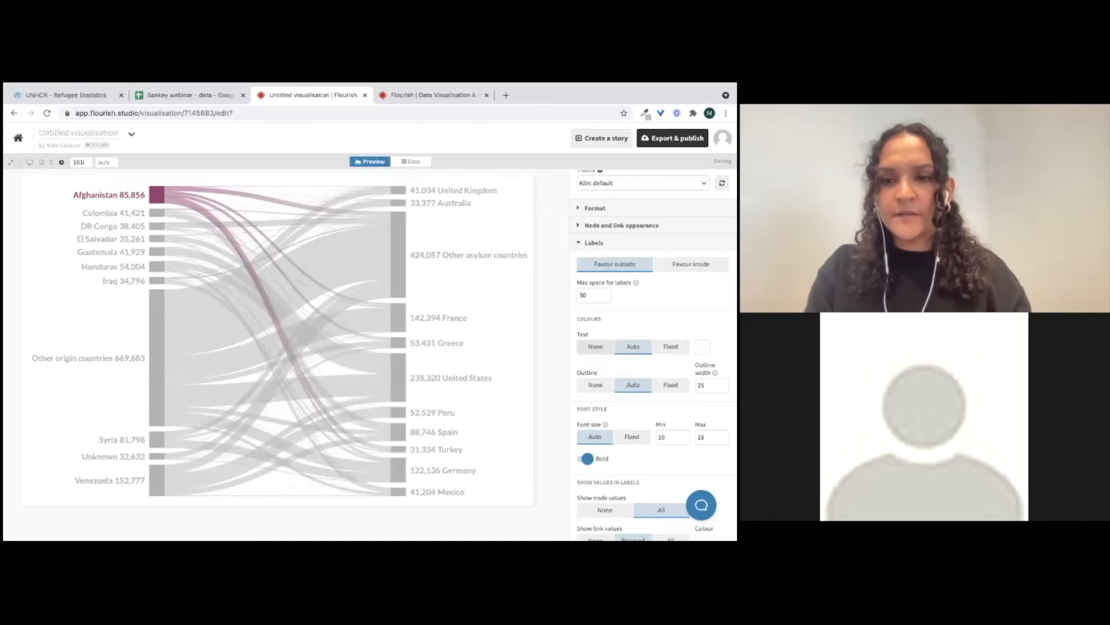
click(595, 346)
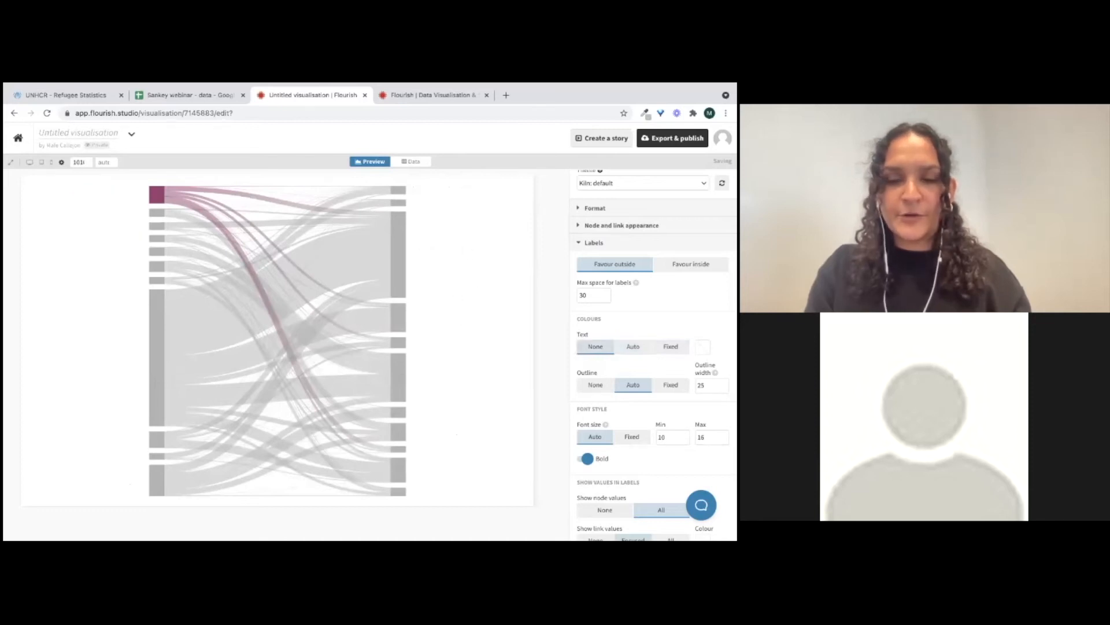
click(671, 346)
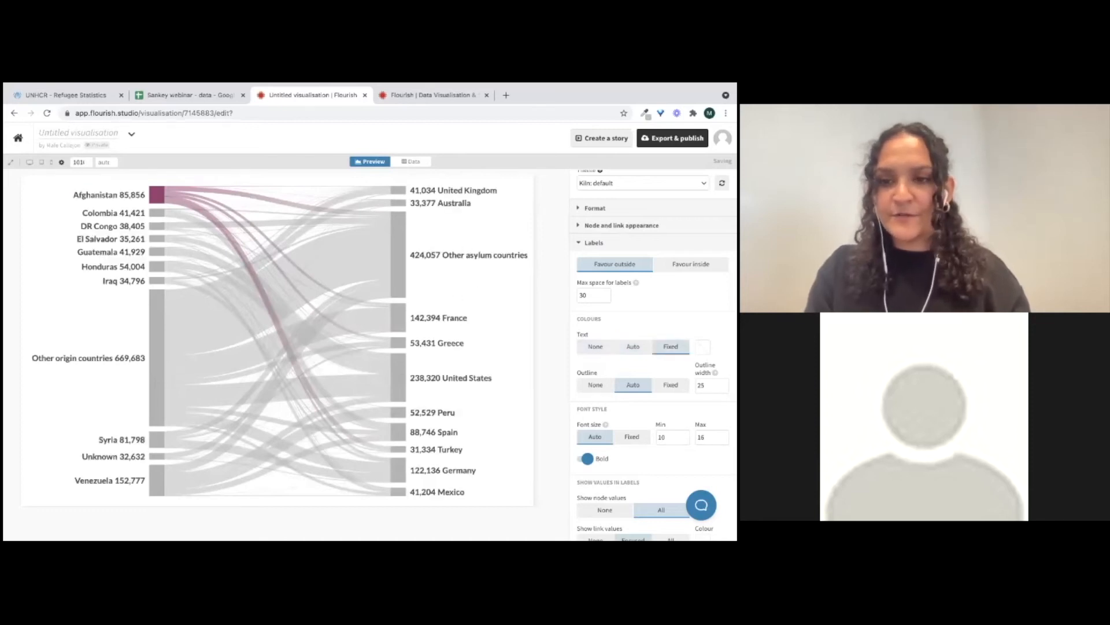
Keep labels favouring the outside and set the label outline to None
scroll(671, 347, down, 1)
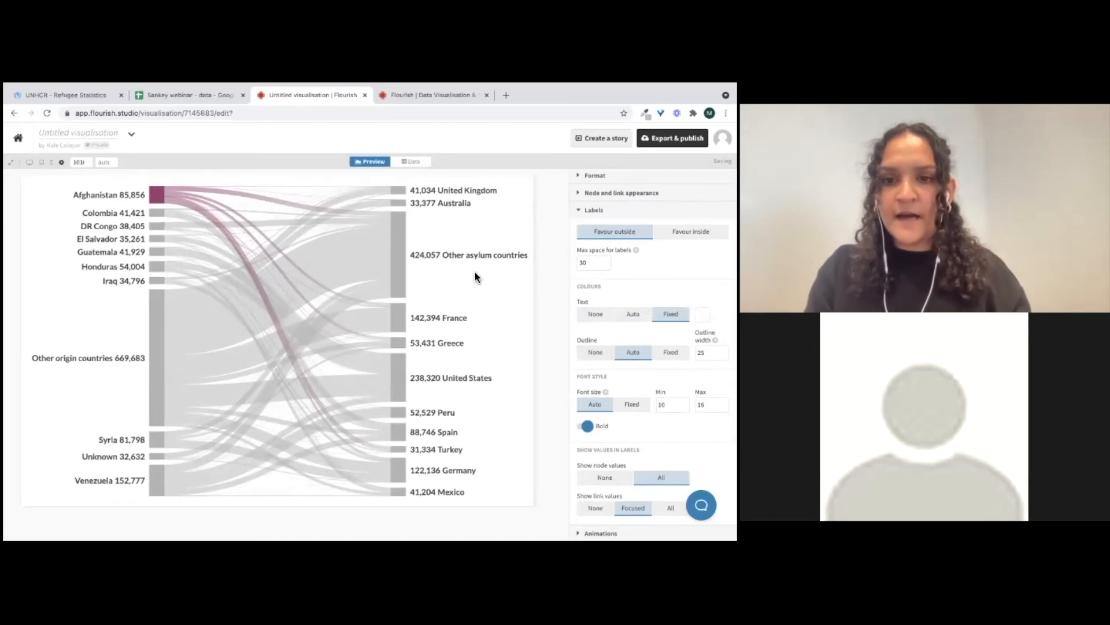
click(691, 232)
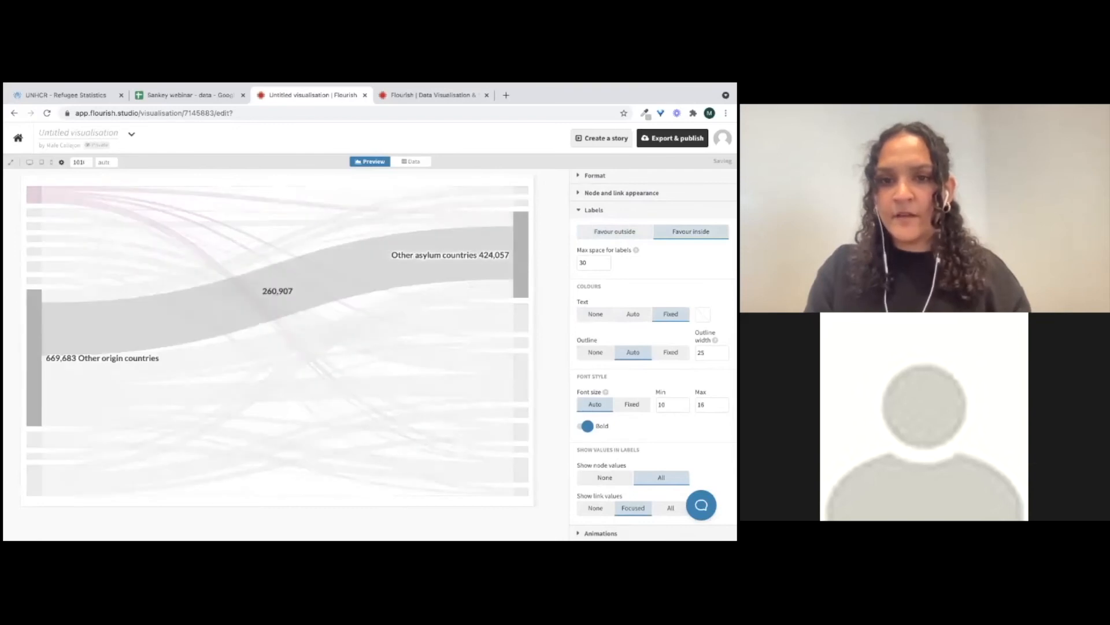
click(614, 232)
click(596, 352)
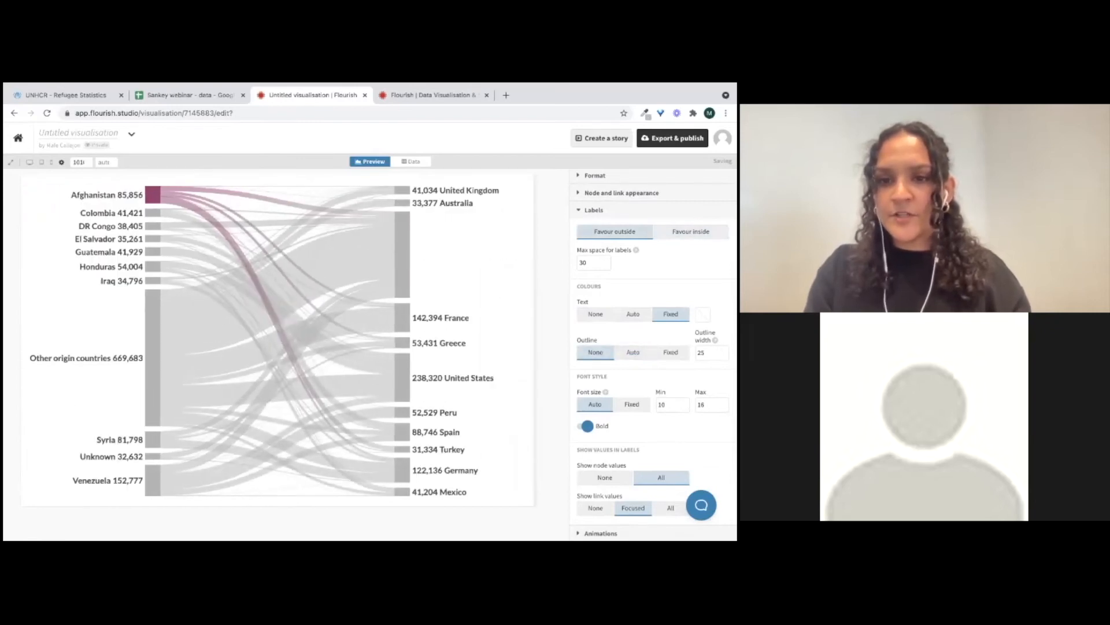
Turn off bold labels and set the label font size to a minimum of 12 and maximum of 14
scroll(653, 352, down, 2)
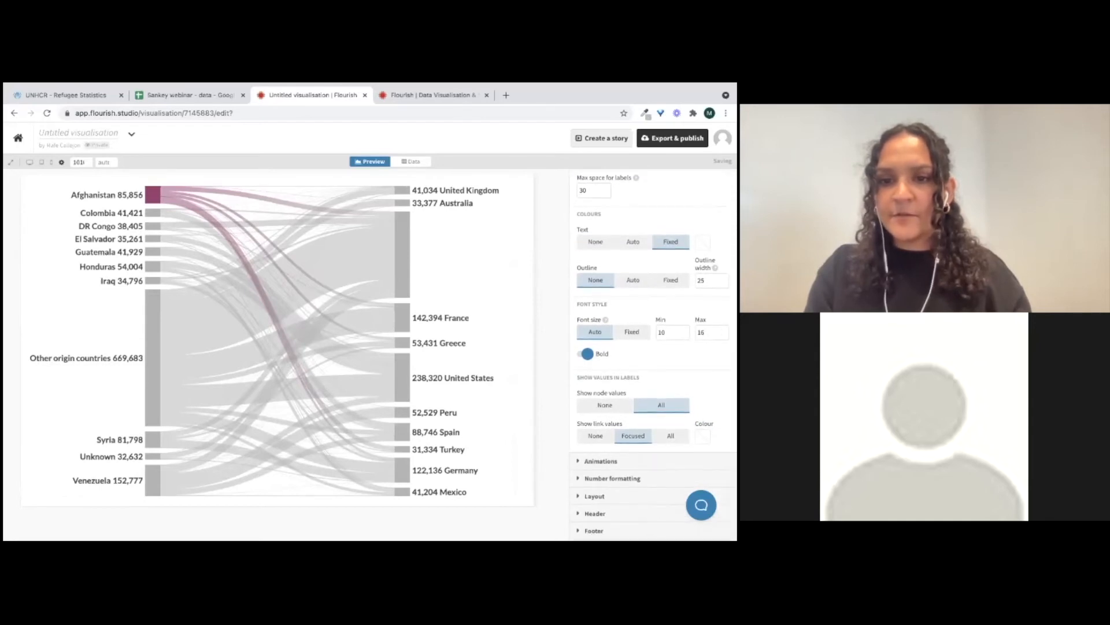
drag(711, 333, 684, 332)
text(12)
key(Return)
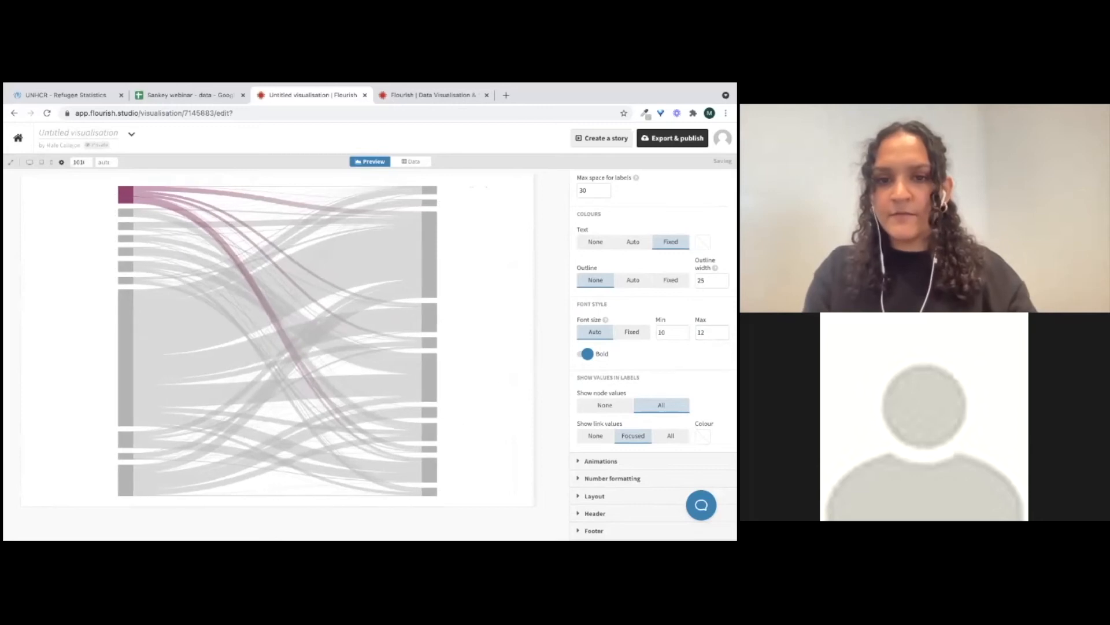
click(685, 335)
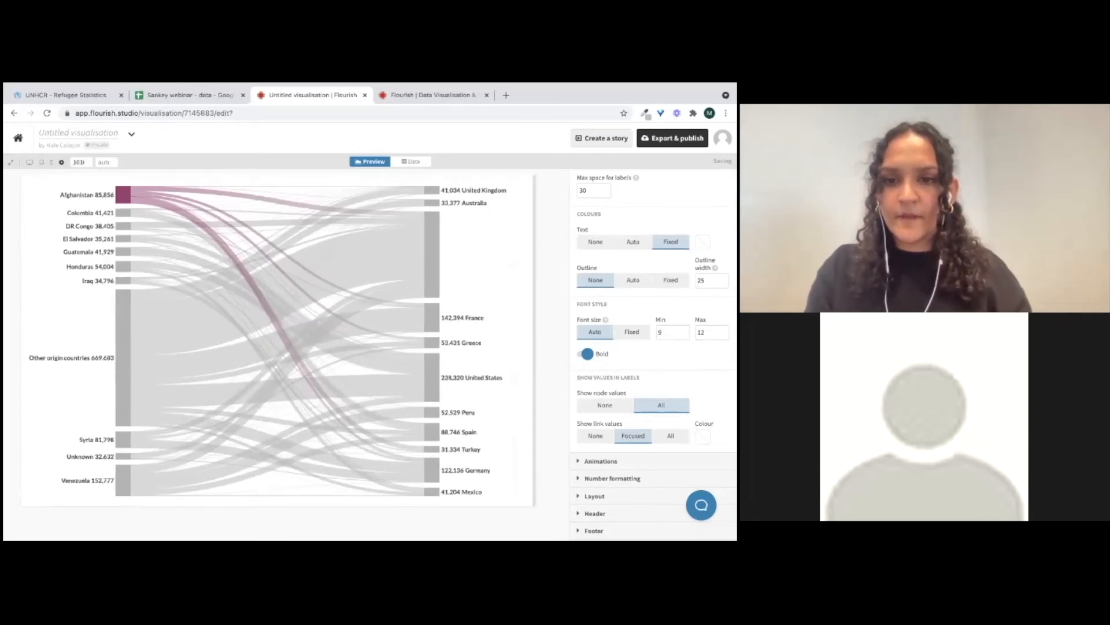
click(587, 354)
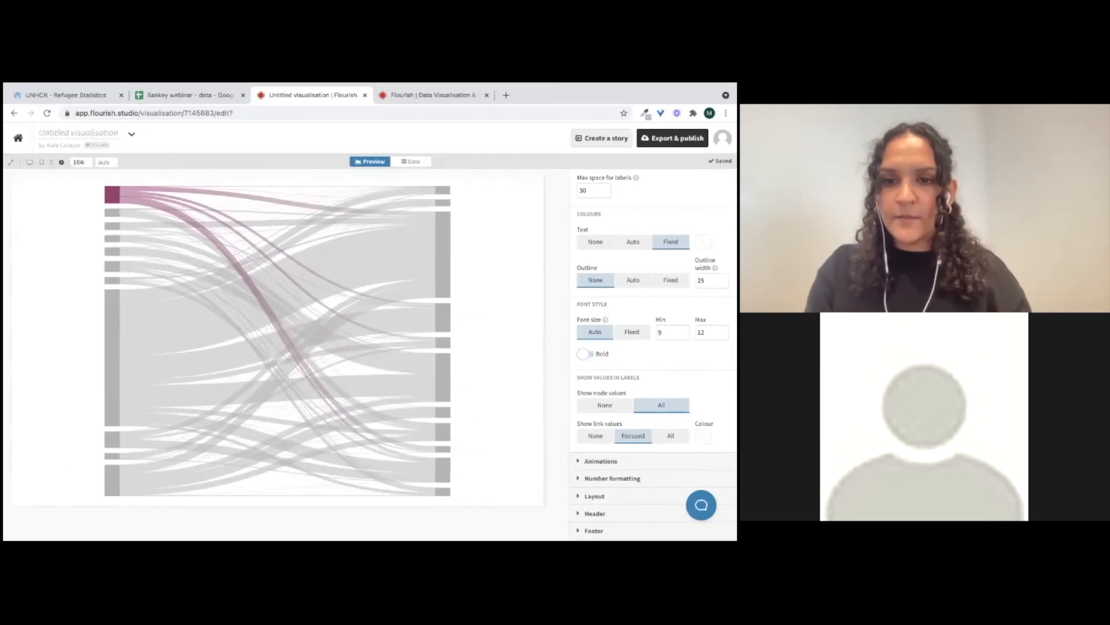
double_click(661, 333)
text(12)
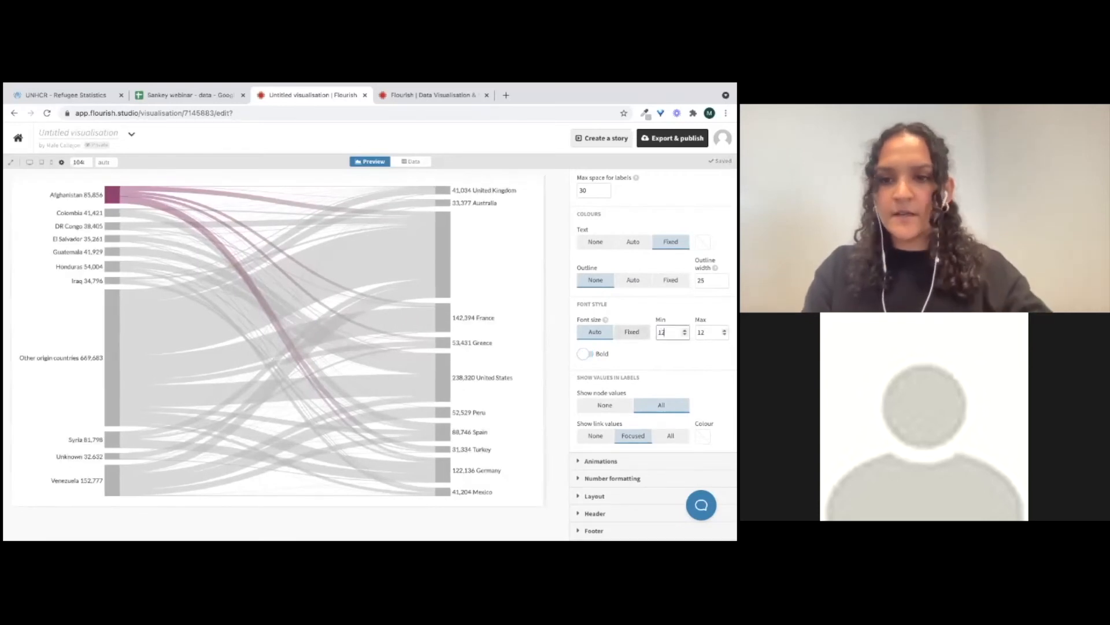
drag(707, 333, 685, 333)
text(14)
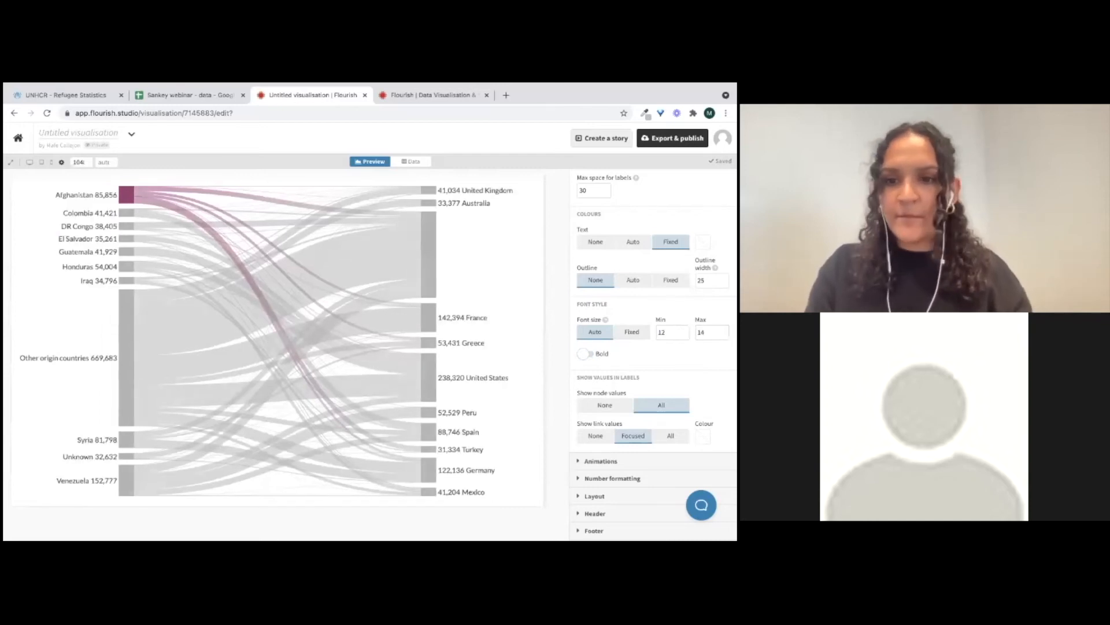
Try hiding node values and showing all or no link values, then restore All node values and Focused link values
scroll(654, 353, down, 2)
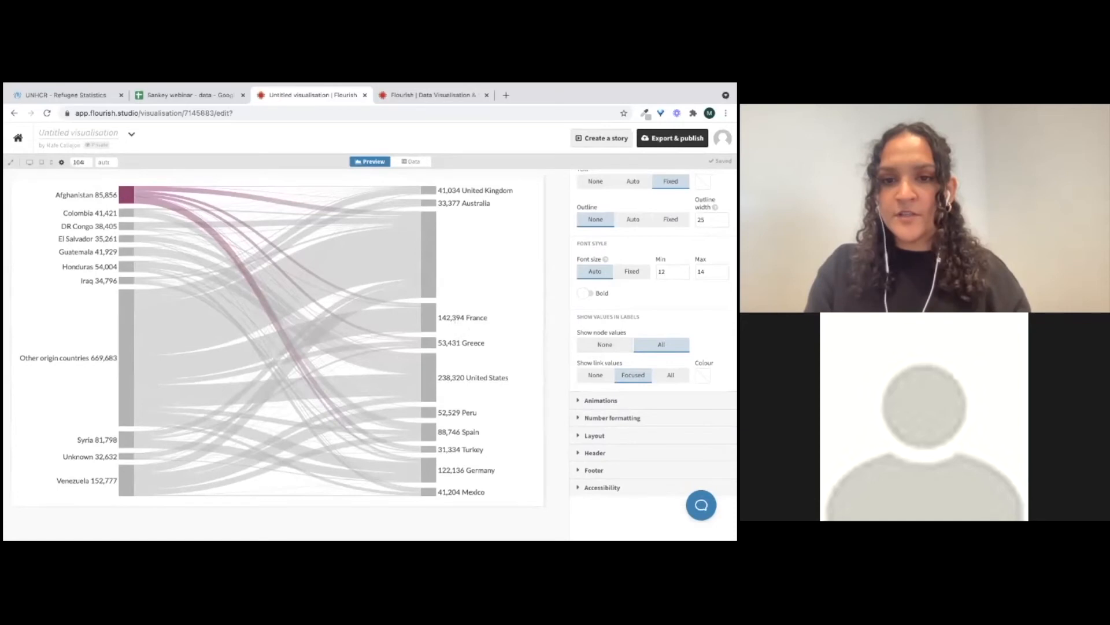
click(605, 345)
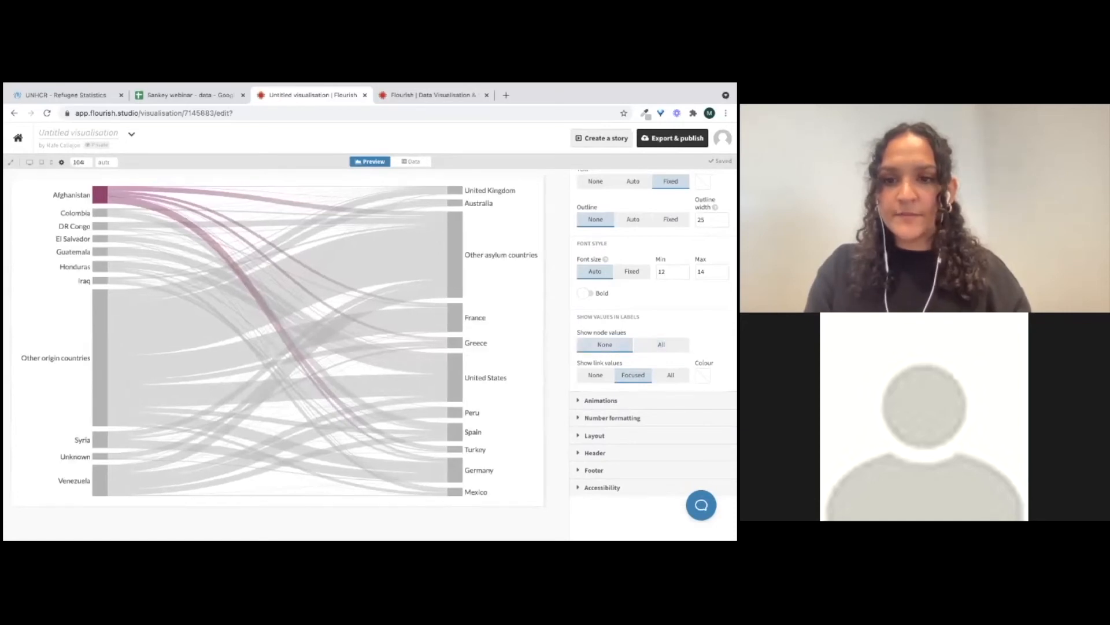
click(661, 344)
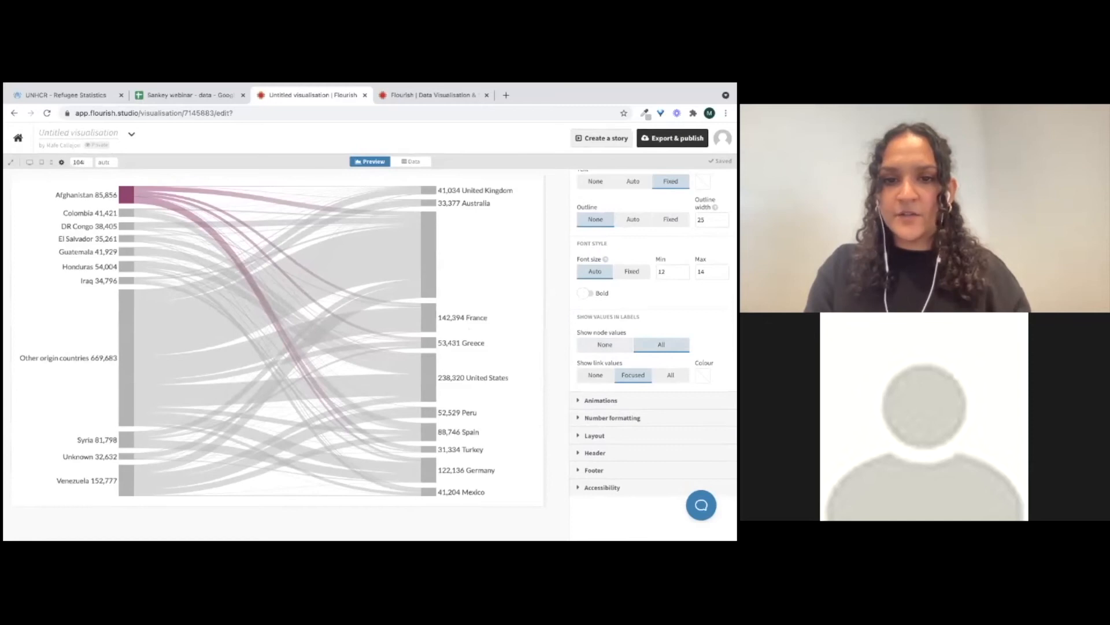
mouse_move(282, 287)
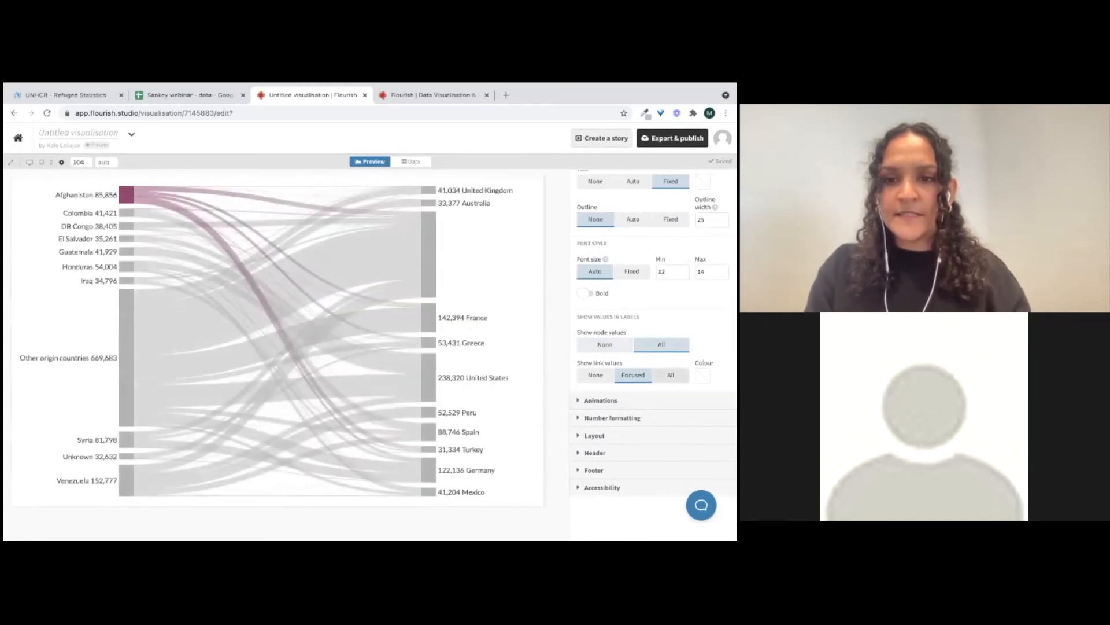
click(671, 375)
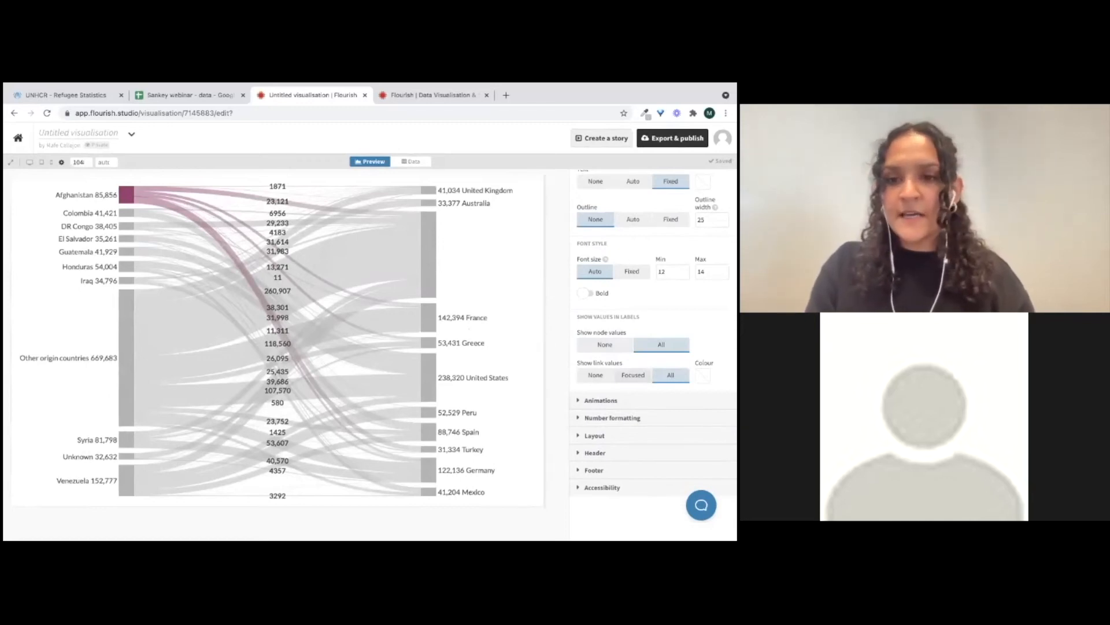
click(596, 375)
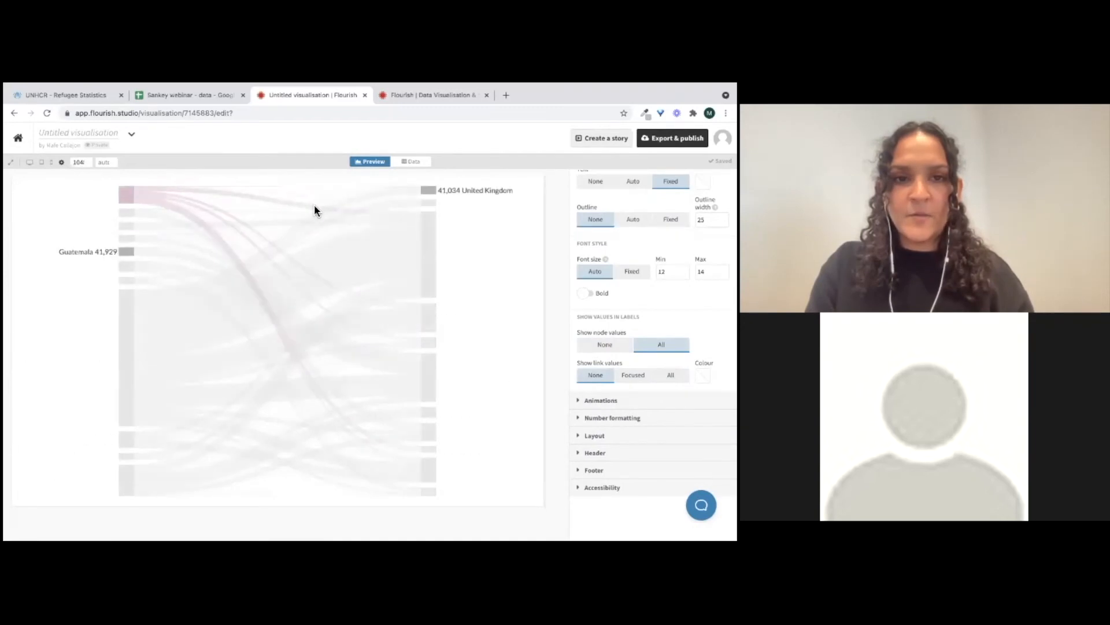
click(633, 375)
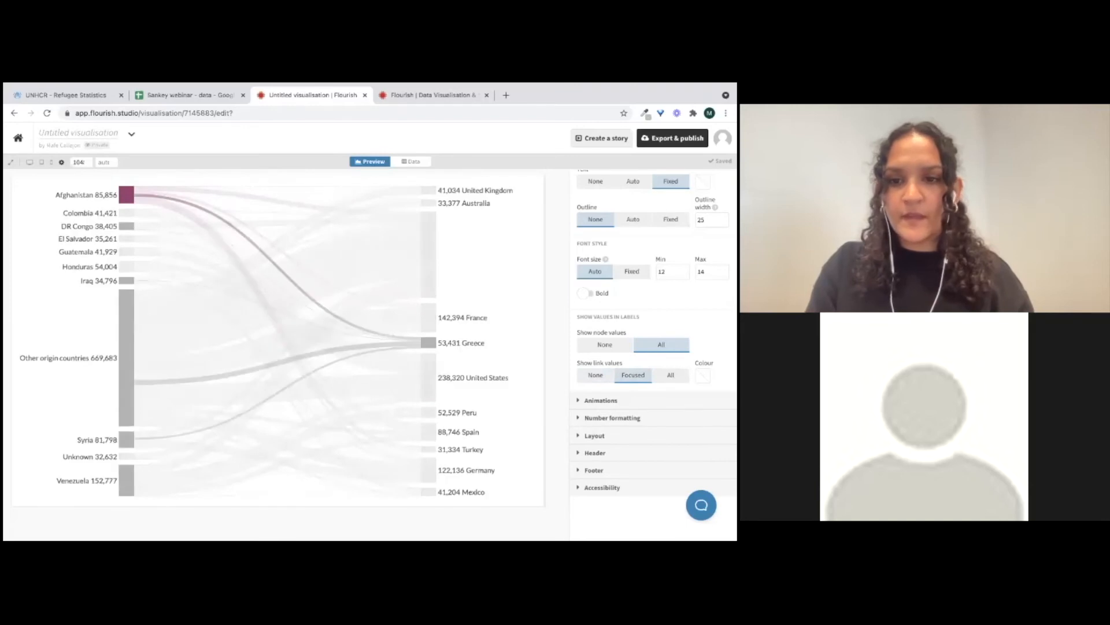
Set the reveal-on-load animation duration to 5
scroll(652, 347, up, 3)
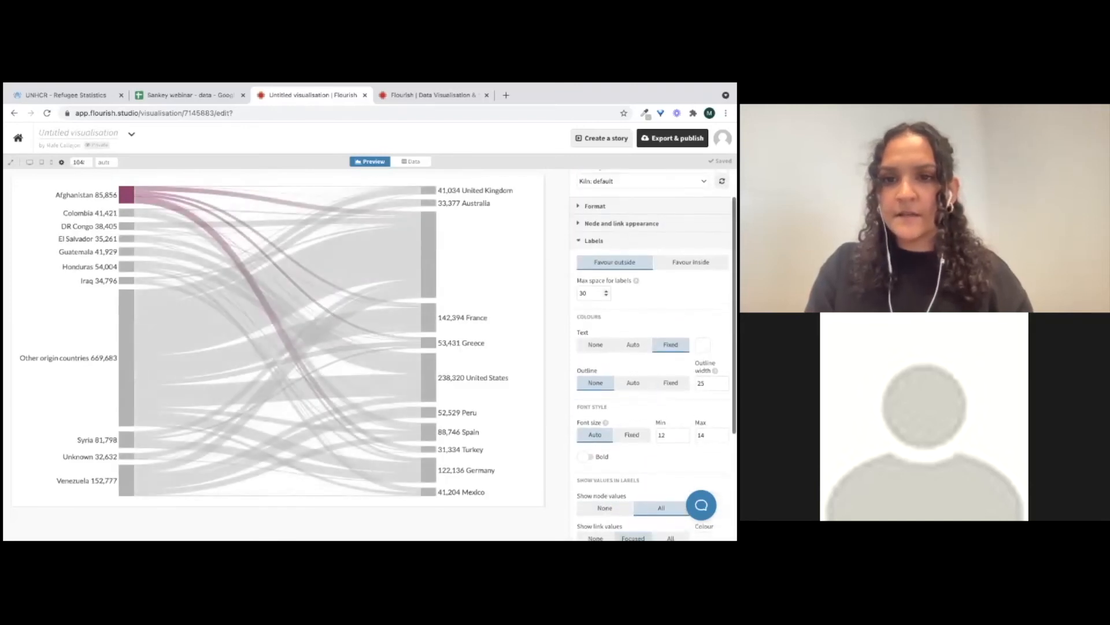
click(594, 241)
click(601, 298)
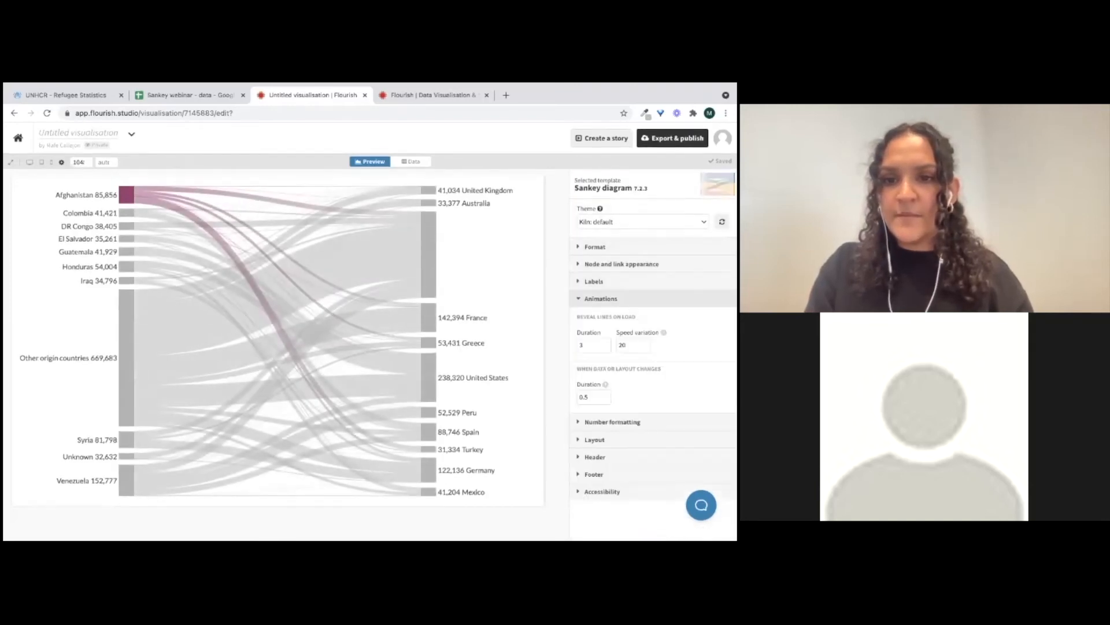
scroll(595, 345, down, 1)
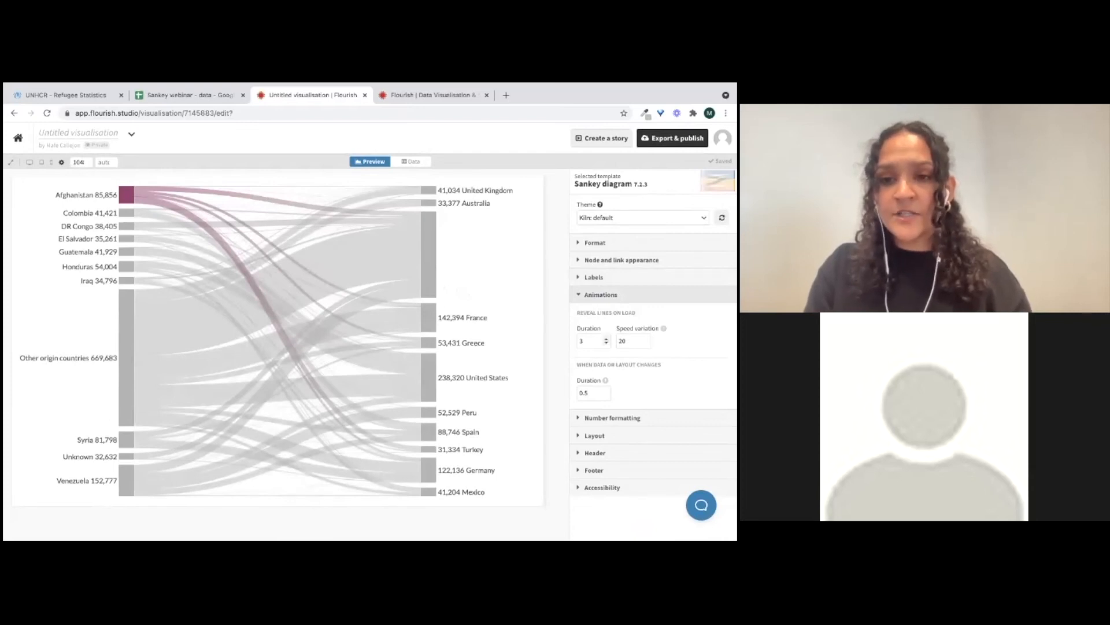
click(583, 341)
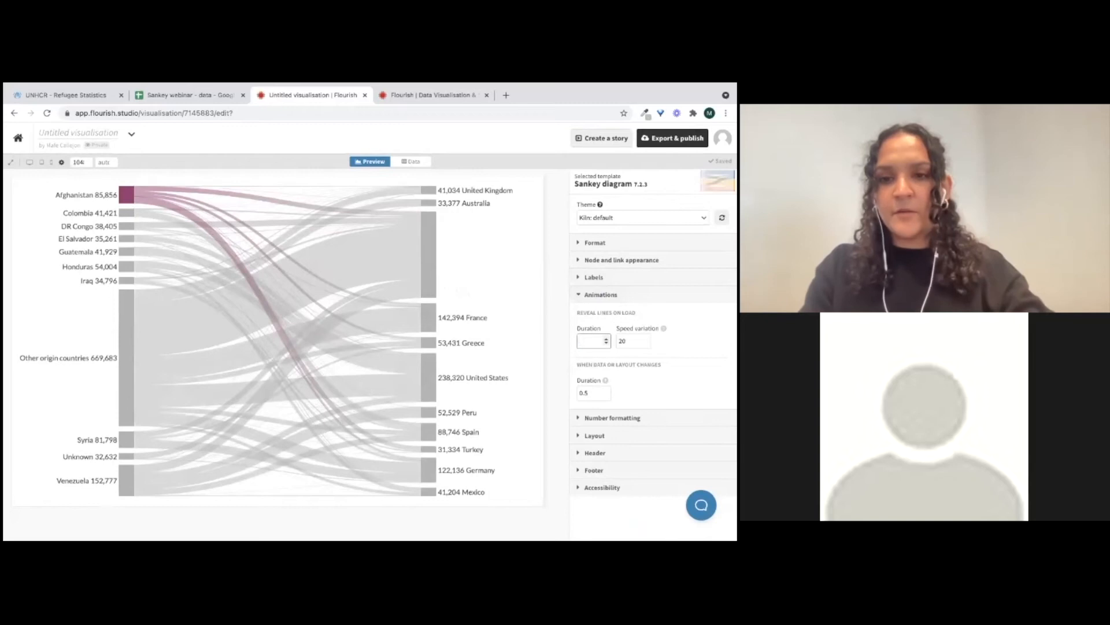
key(BackSpace)
text(5)
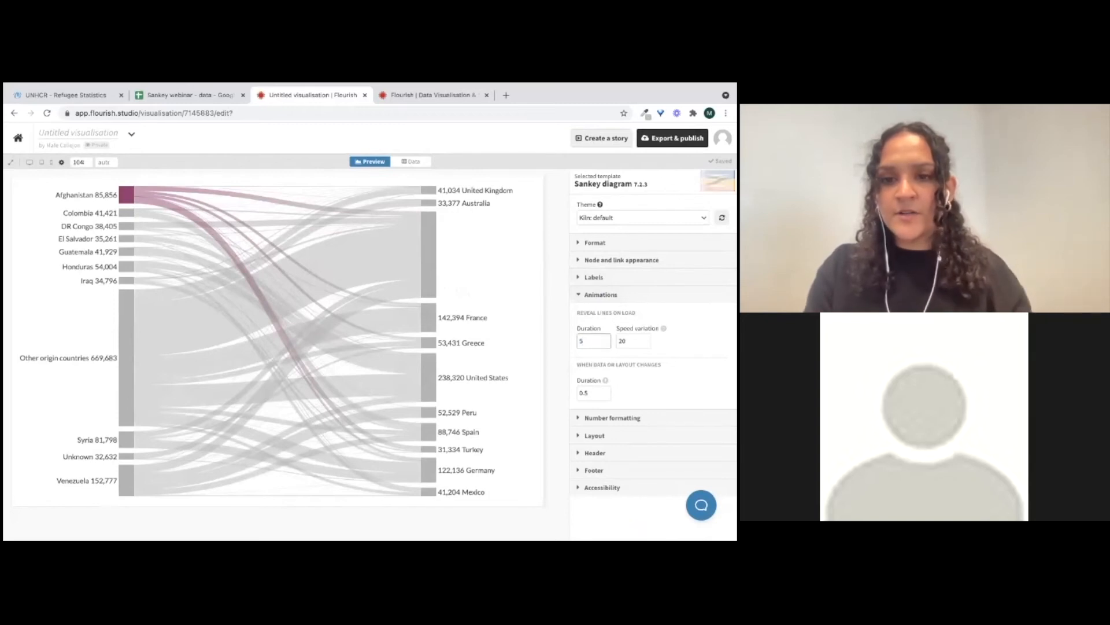
Reload the visualisation to replay its loading animation
click(47, 115)
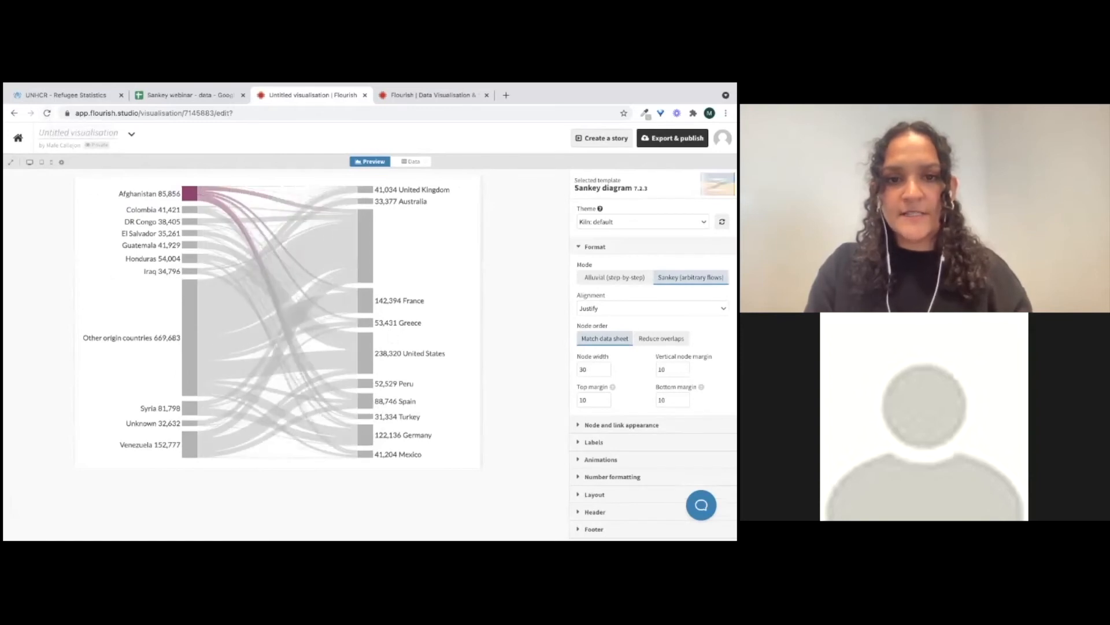
click(595, 247)
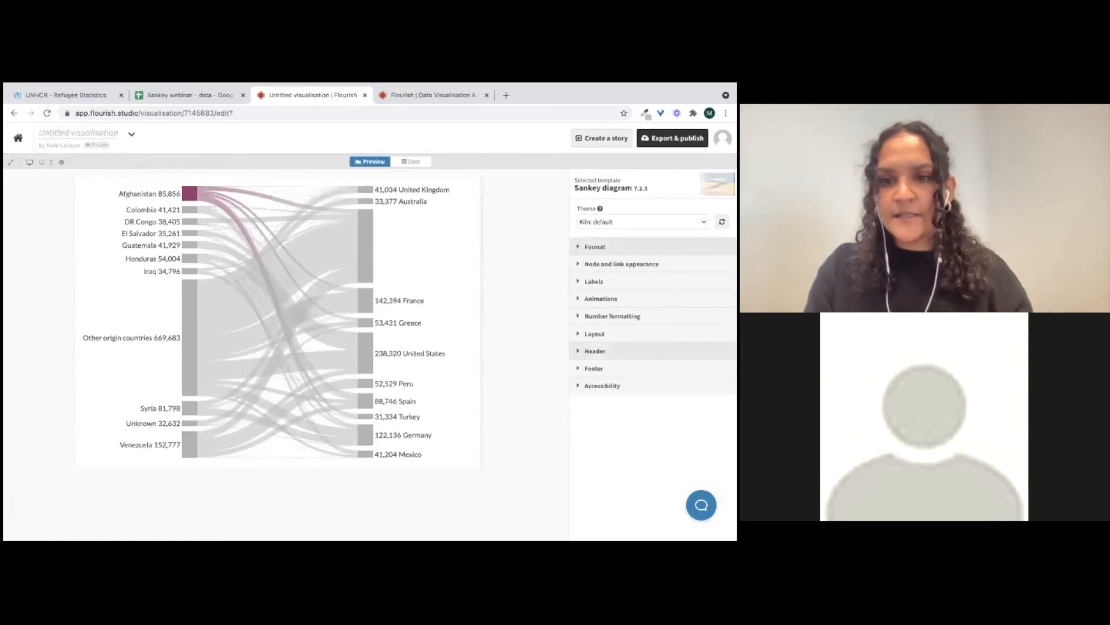
click(601, 299)
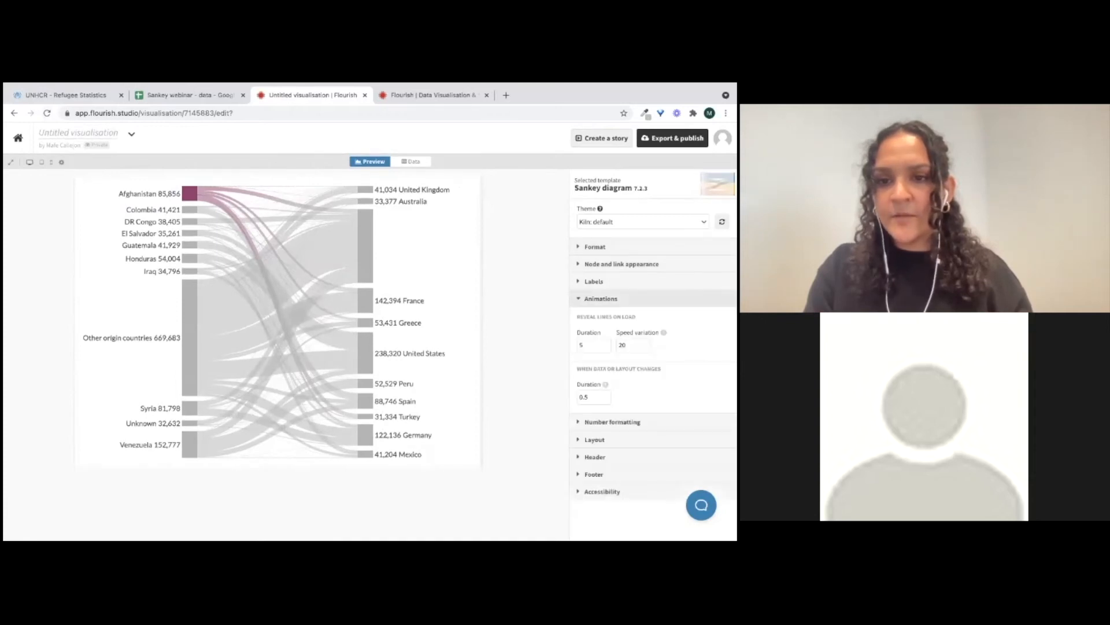
click(601, 298)
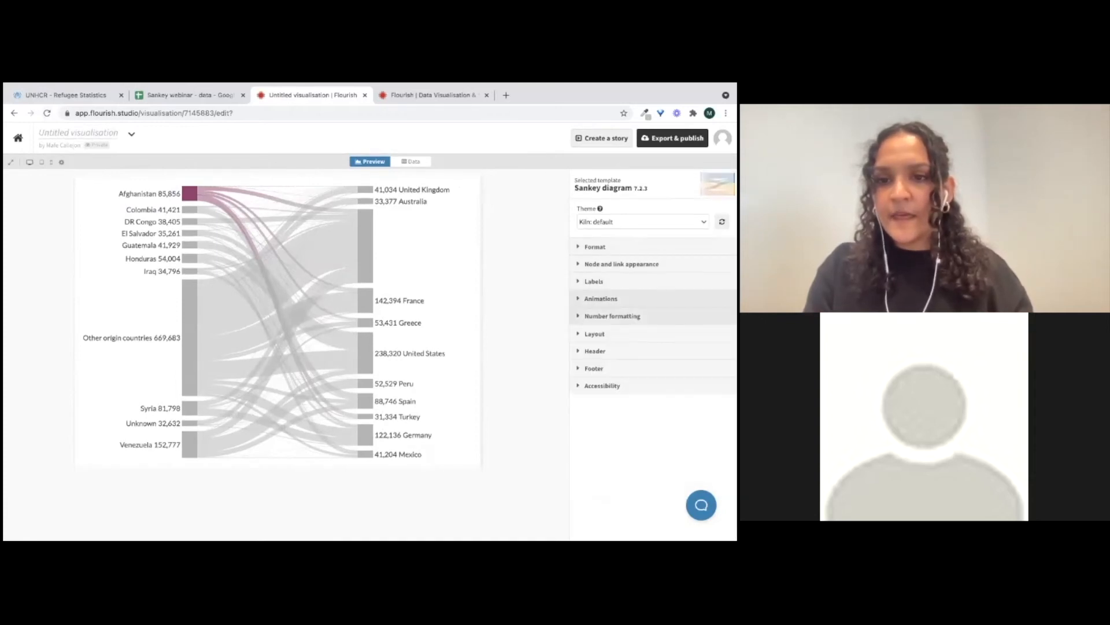
Review the Number formatting and Layout settings of the chart
click(612, 316)
scroll(653, 347, down, 1)
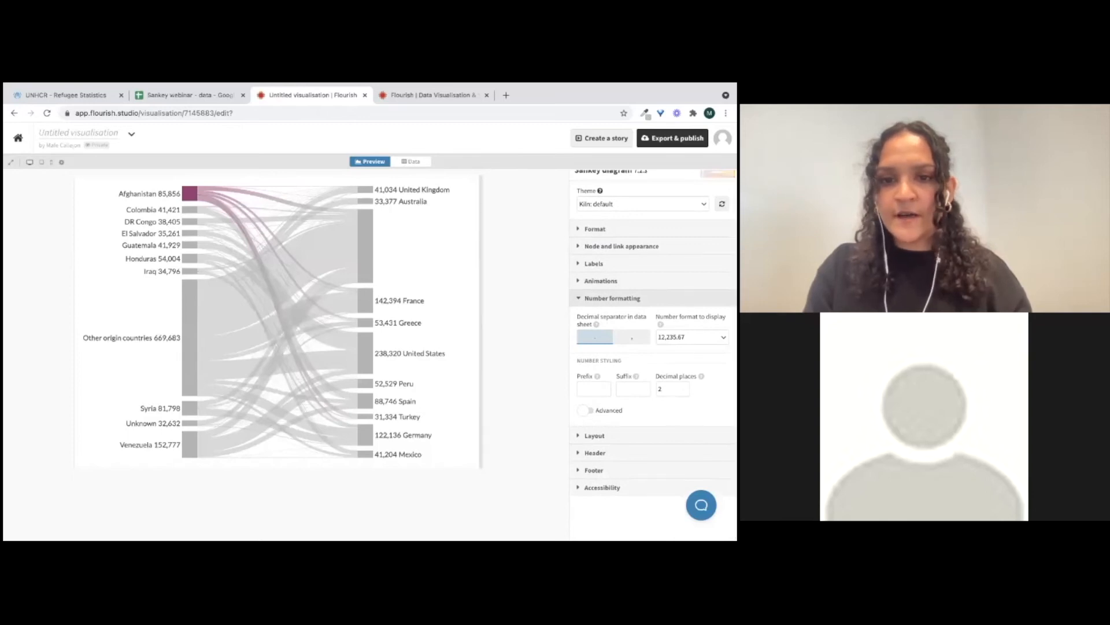
click(61, 162)
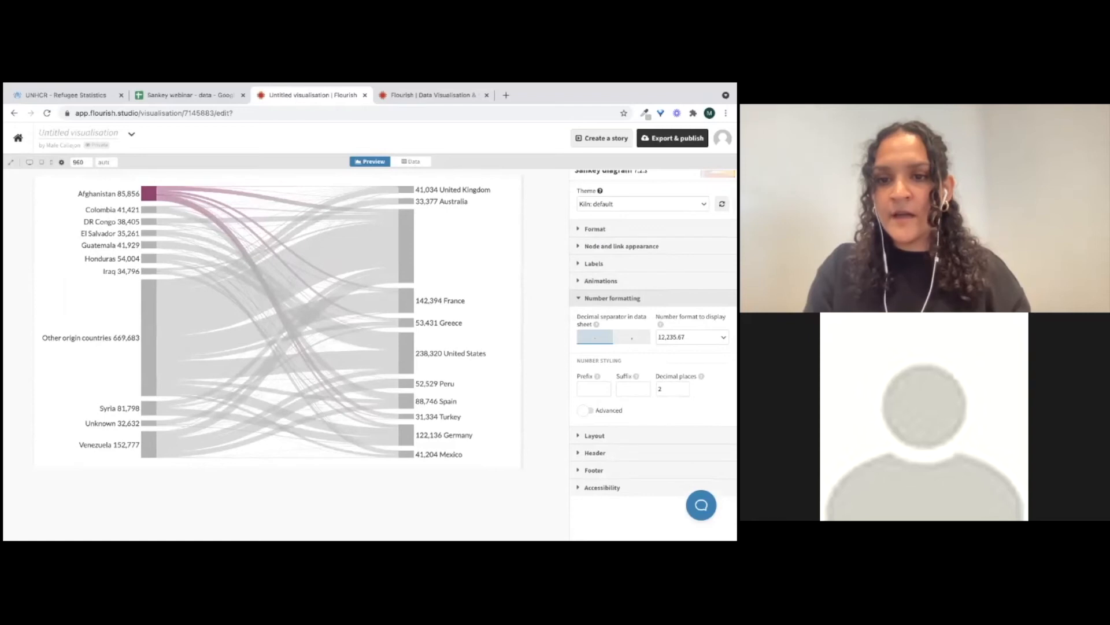
click(612, 298)
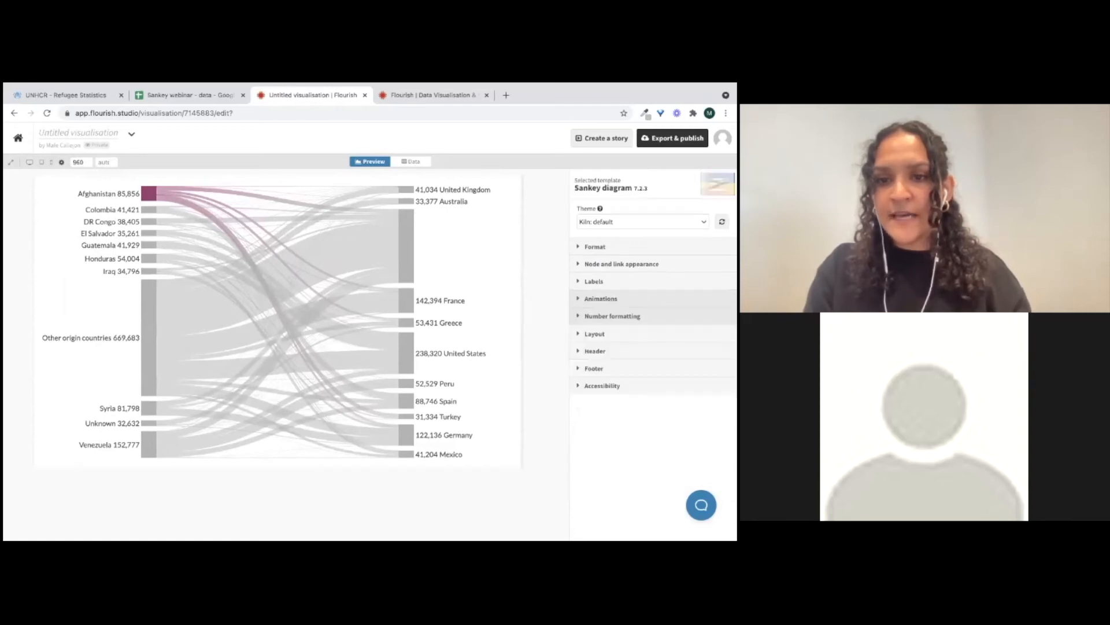
click(594, 333)
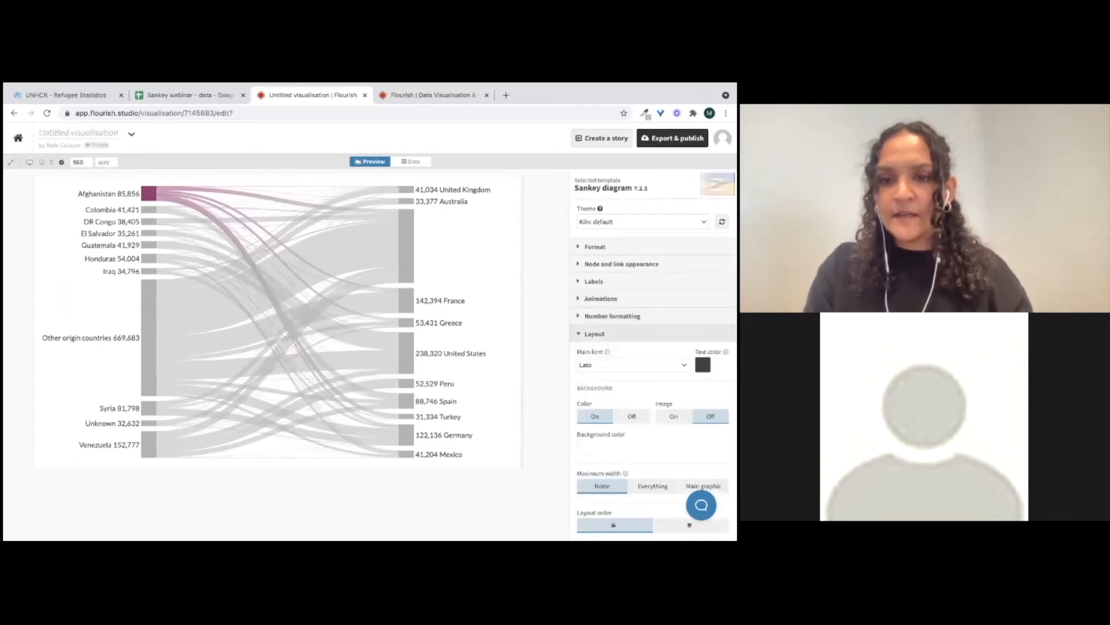
click(594, 333)
Give the chart the header title "Refugees from Afghanistan in 2020"
click(594, 351)
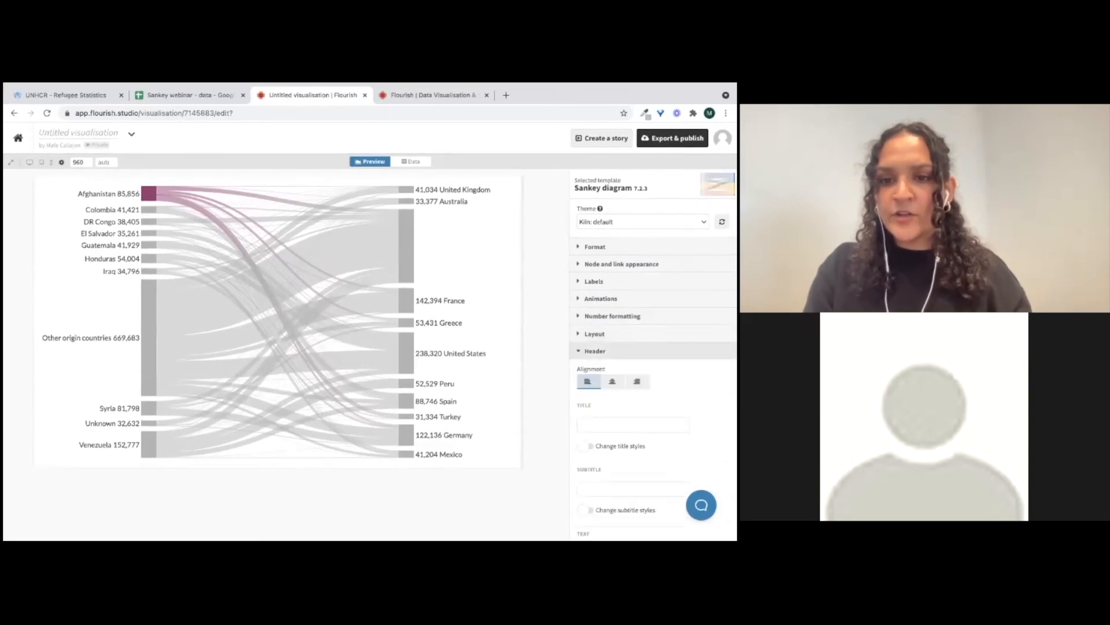
click(633, 424)
text(Re)
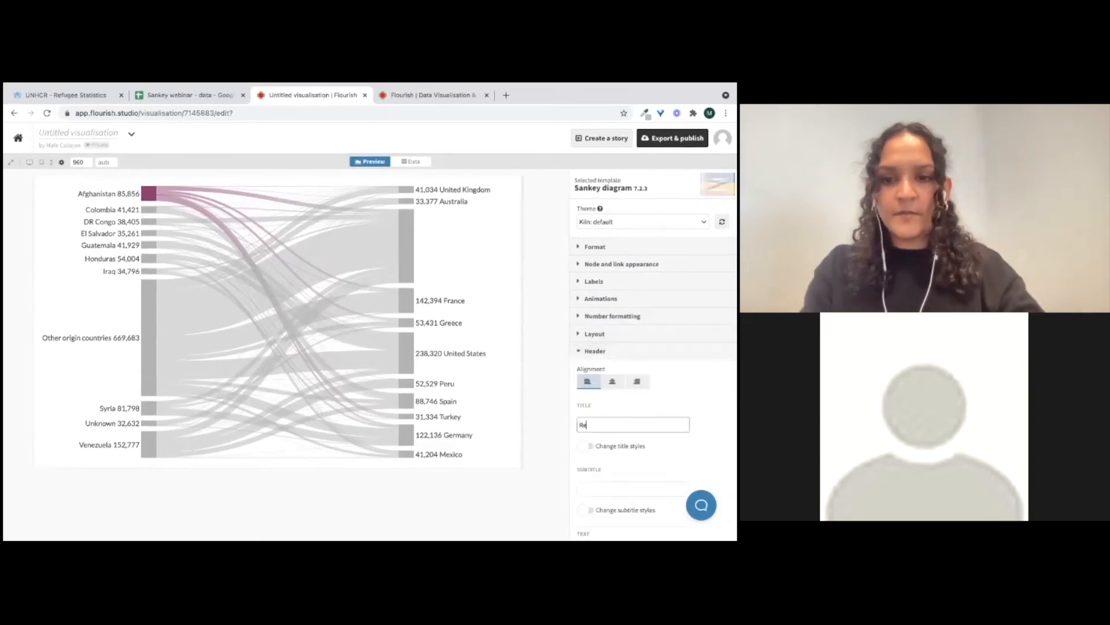
text(fugees from)
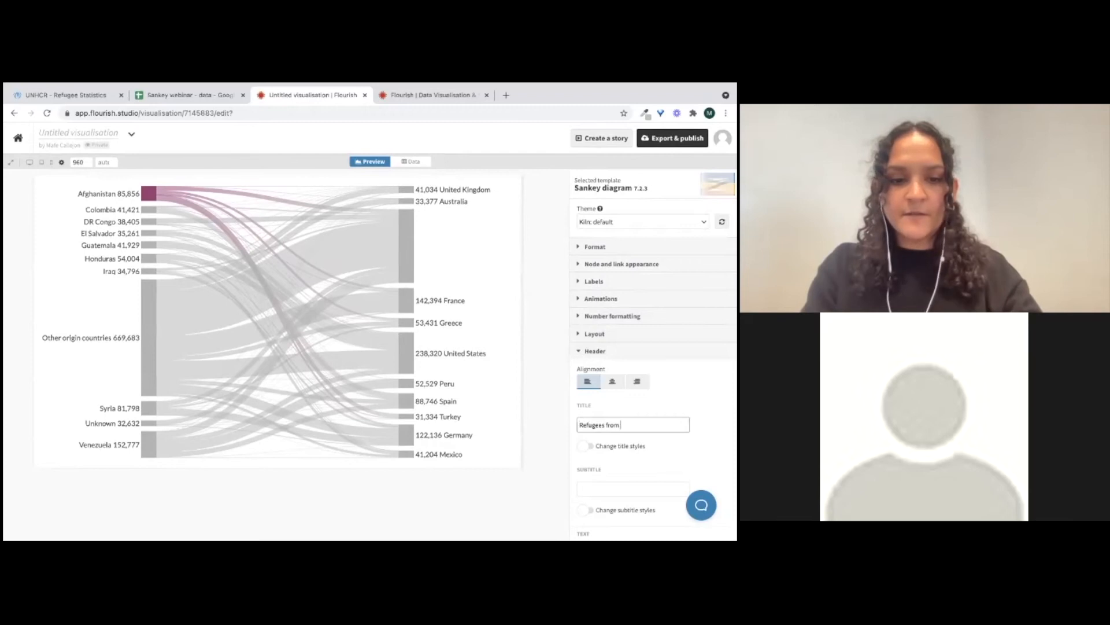
text( Afghanistan i)
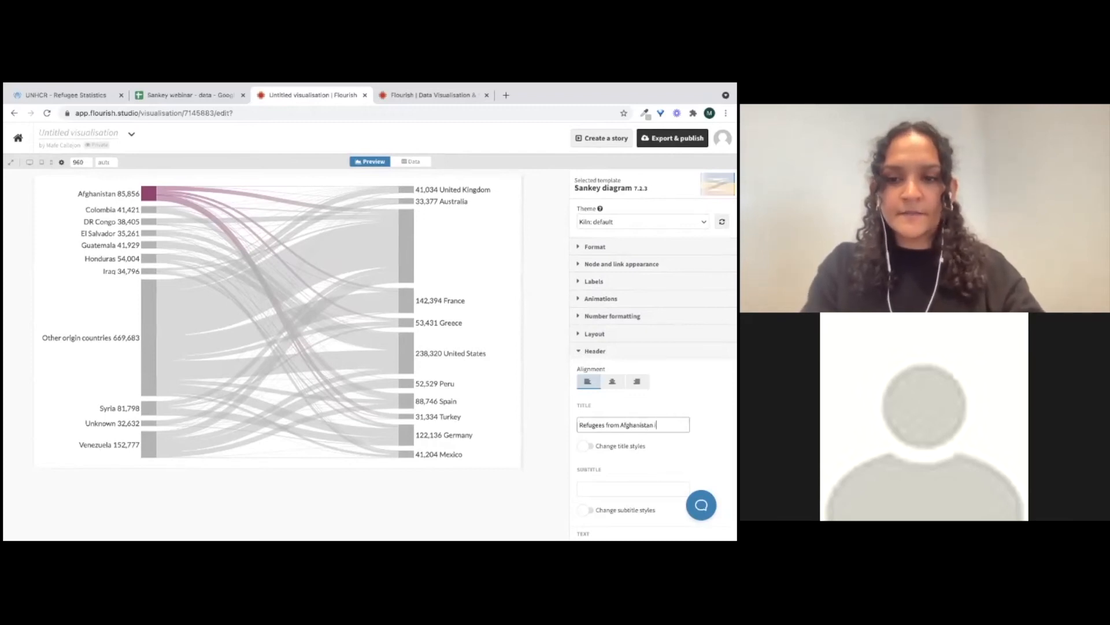
text(n 2020)
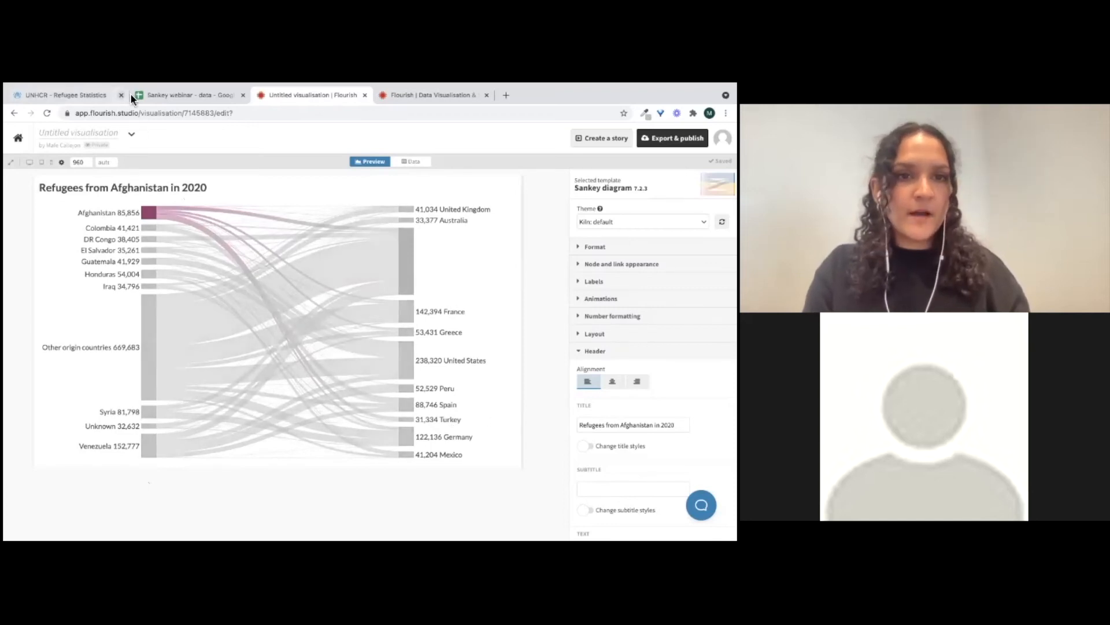
In the Sankey webinar data spreadsheet, copy the sankey sheet's five data columns into a new sheet
click(154, 95)
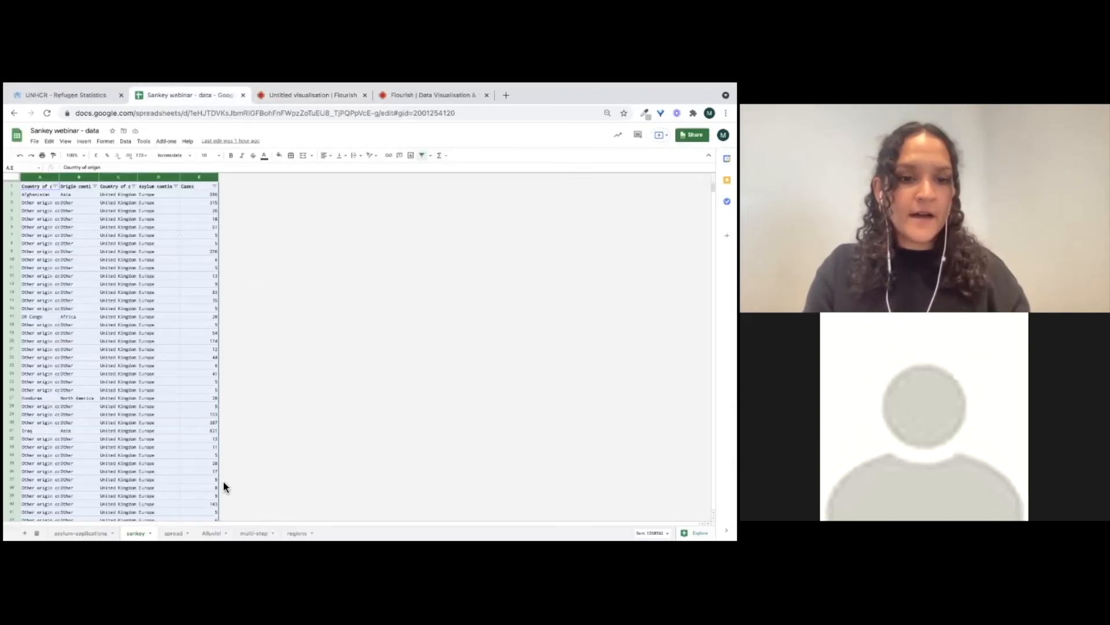
click(74, 325)
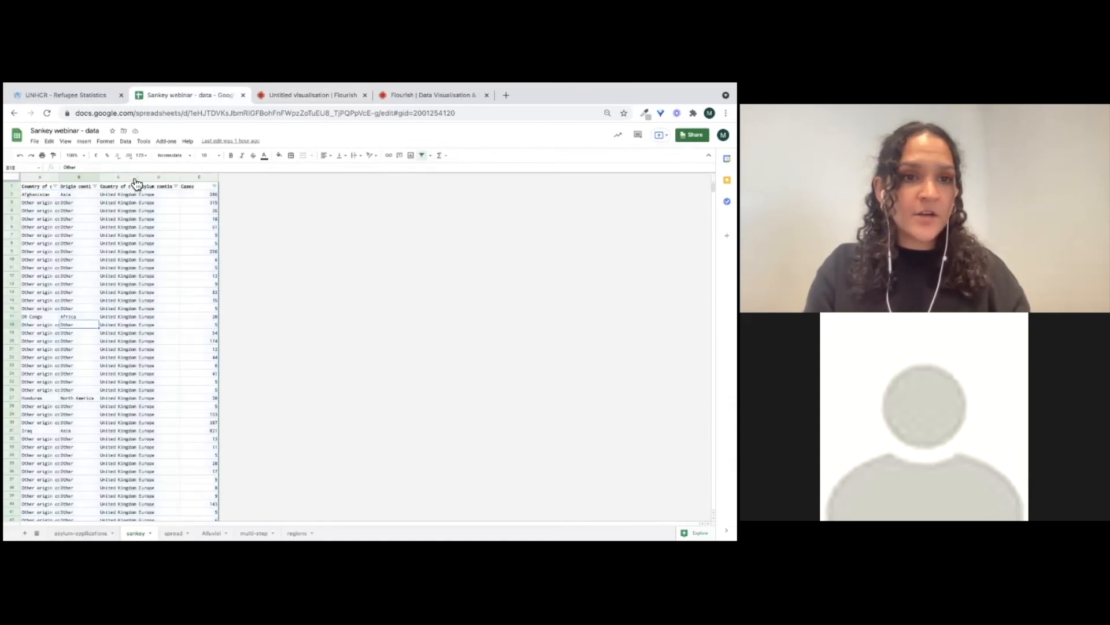
click(158, 176)
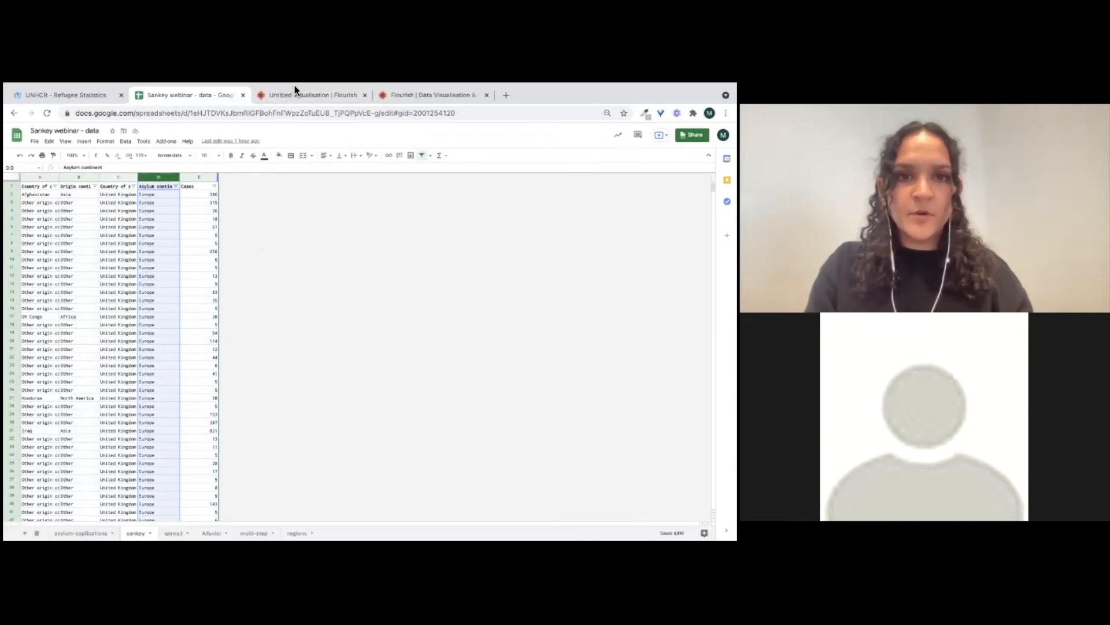
click(389, 227)
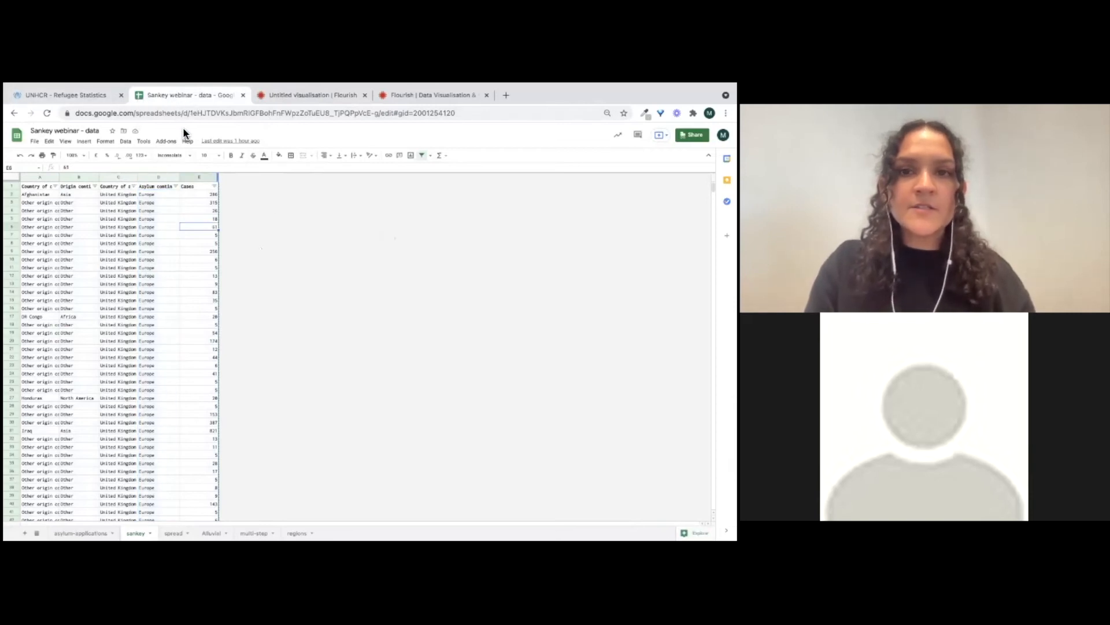
click(105, 317)
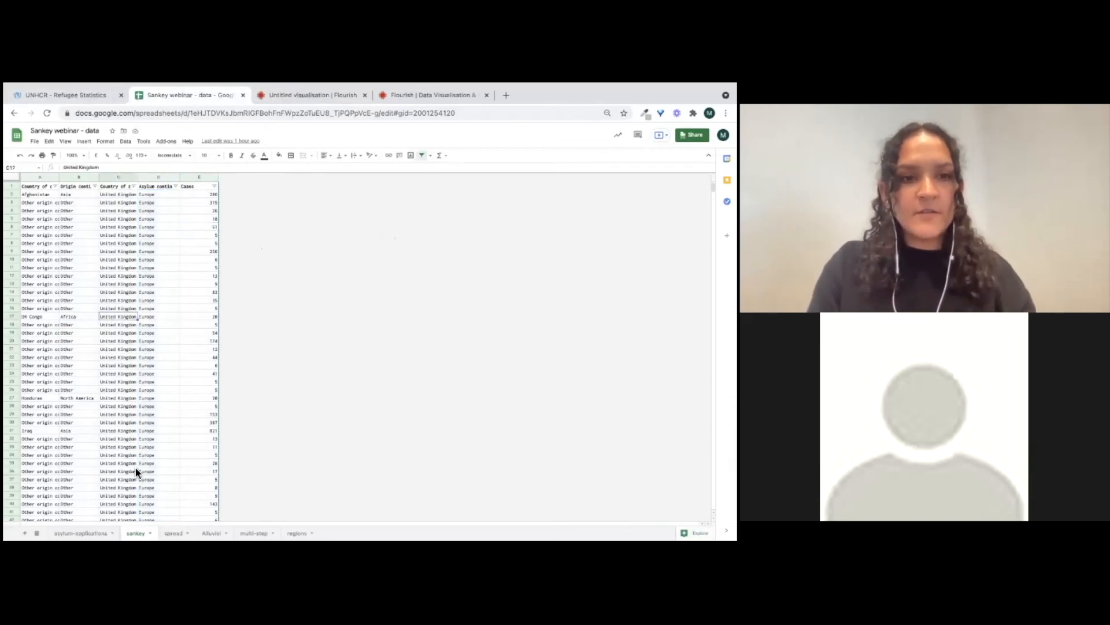
click(25, 532)
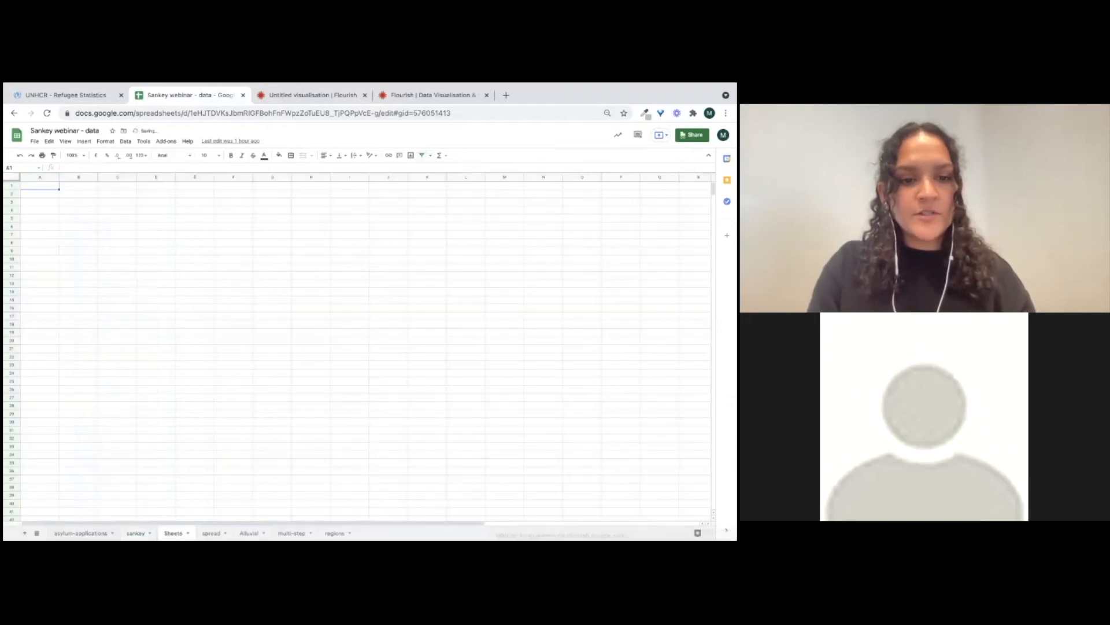
click(136, 533)
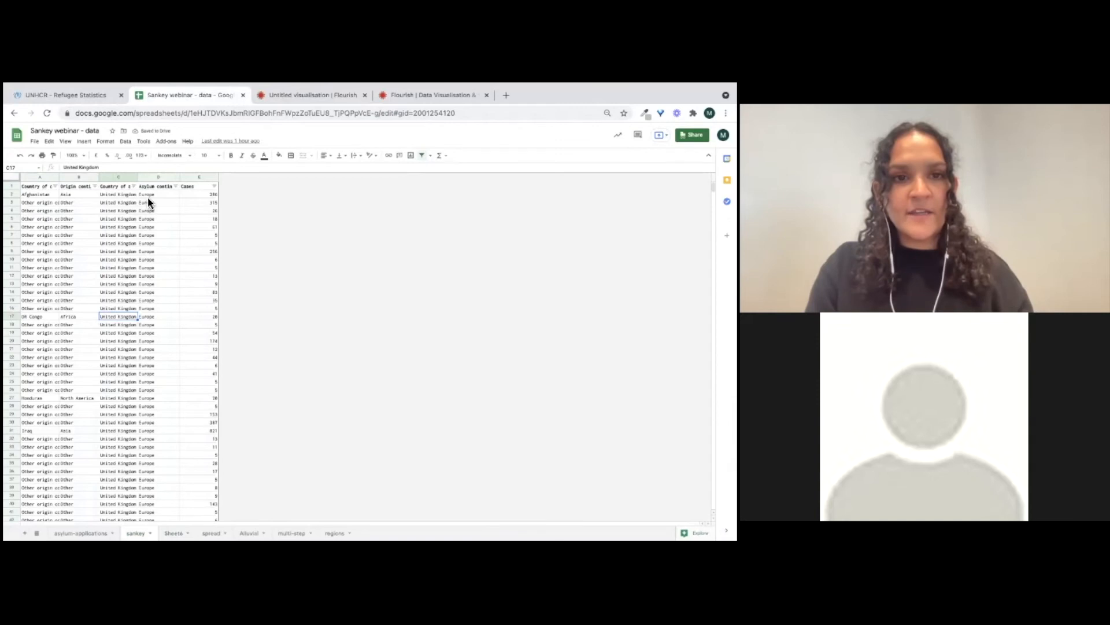
click(149, 188)
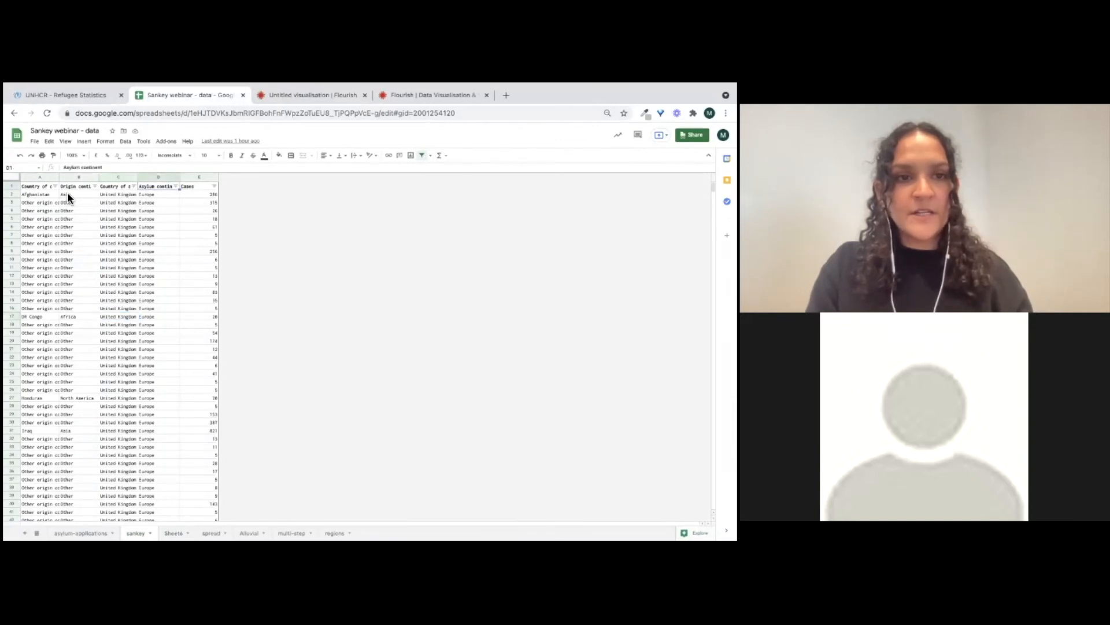
drag(40, 178, 193, 184)
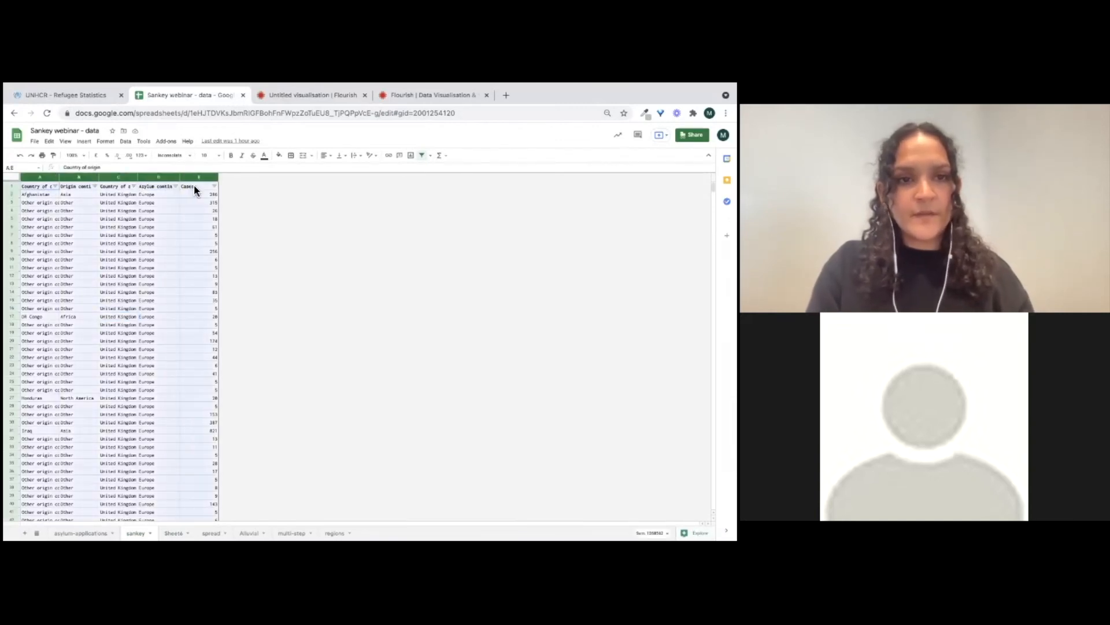
click(174, 533)
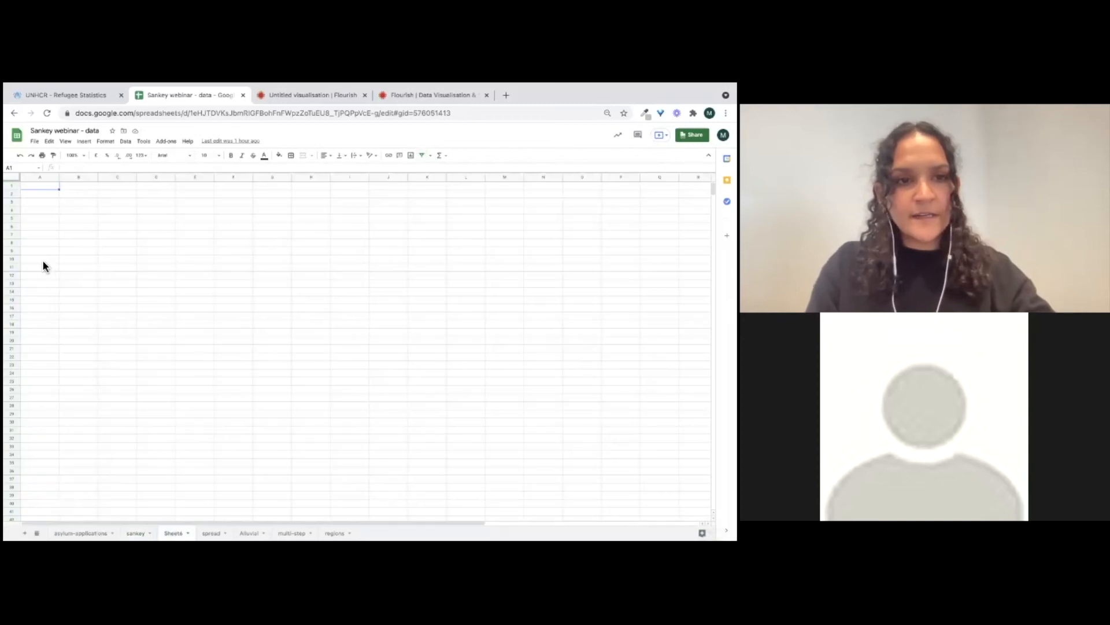
key(ctrl+v)
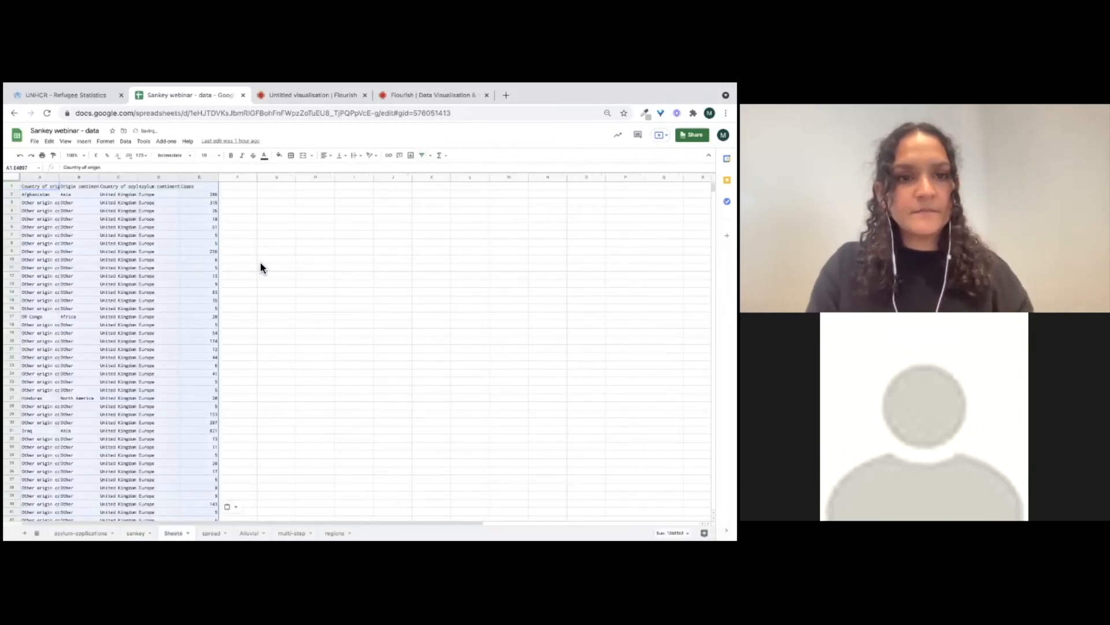
Clear the pasted header row and label the first column Source
click(268, 260)
click(46, 187)
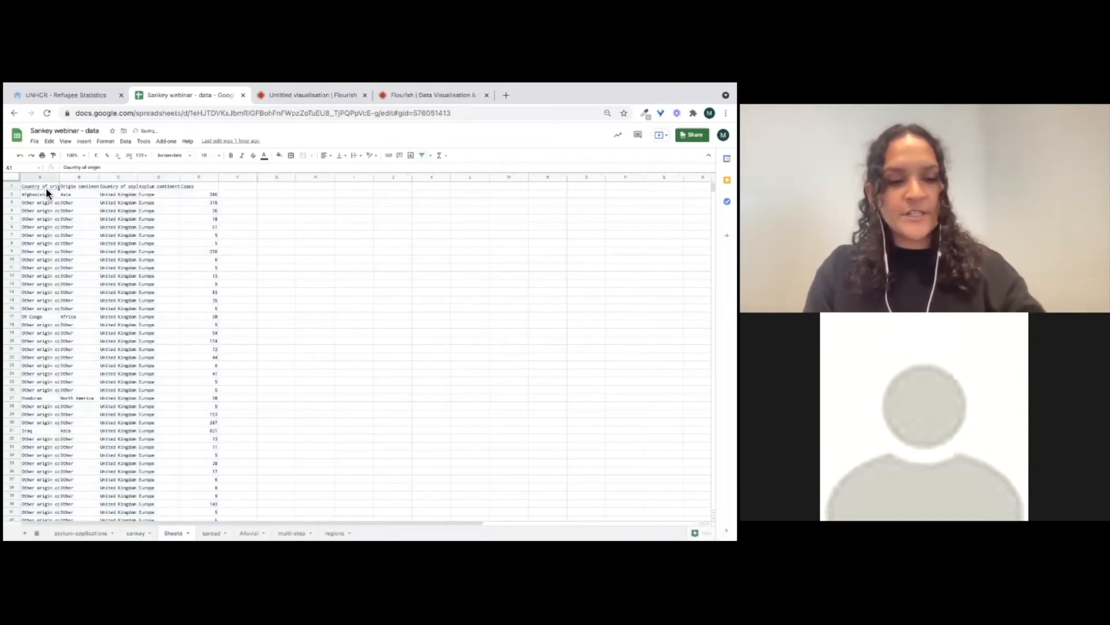
click(13, 187)
key(Delete)
click(332, 241)
click(49, 188)
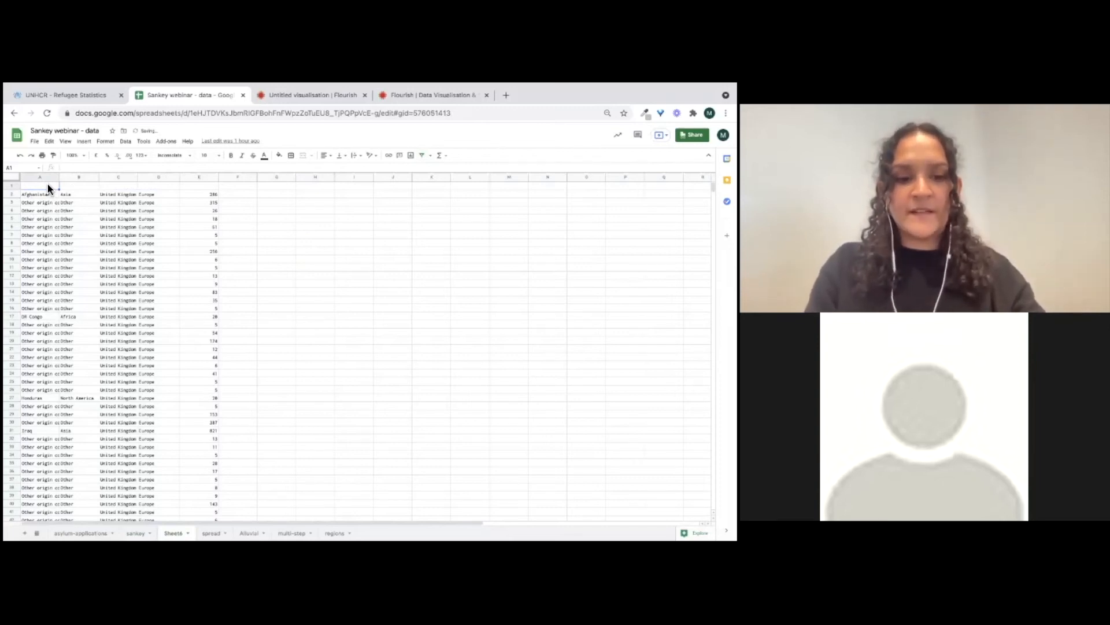
text(Source)
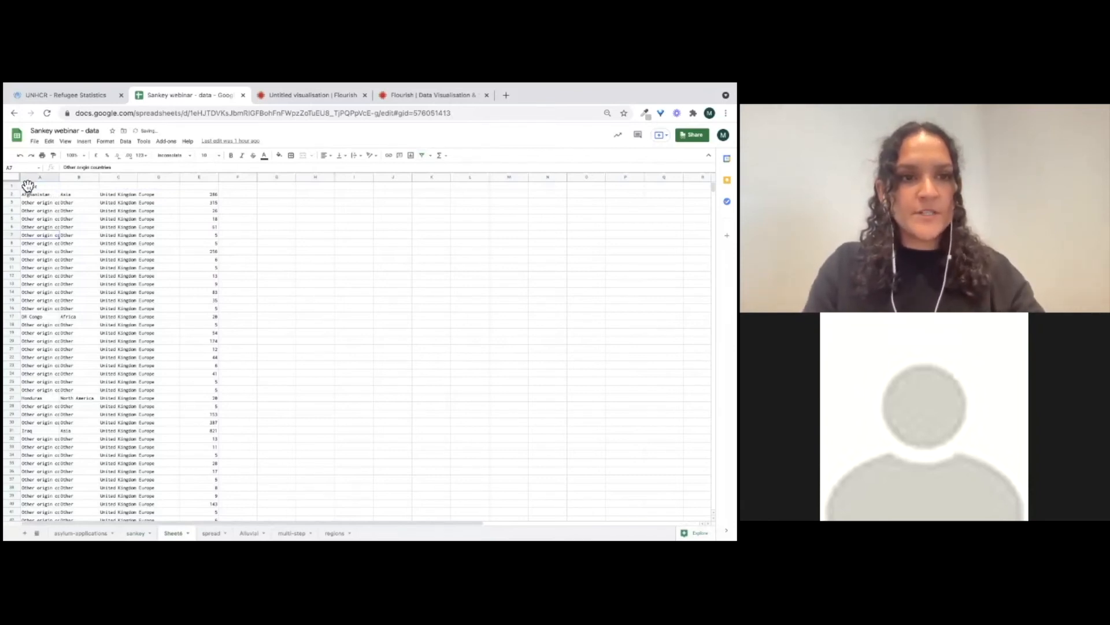
Delete the origin continent column from the new sheet
click(45, 177)
click(71, 186)
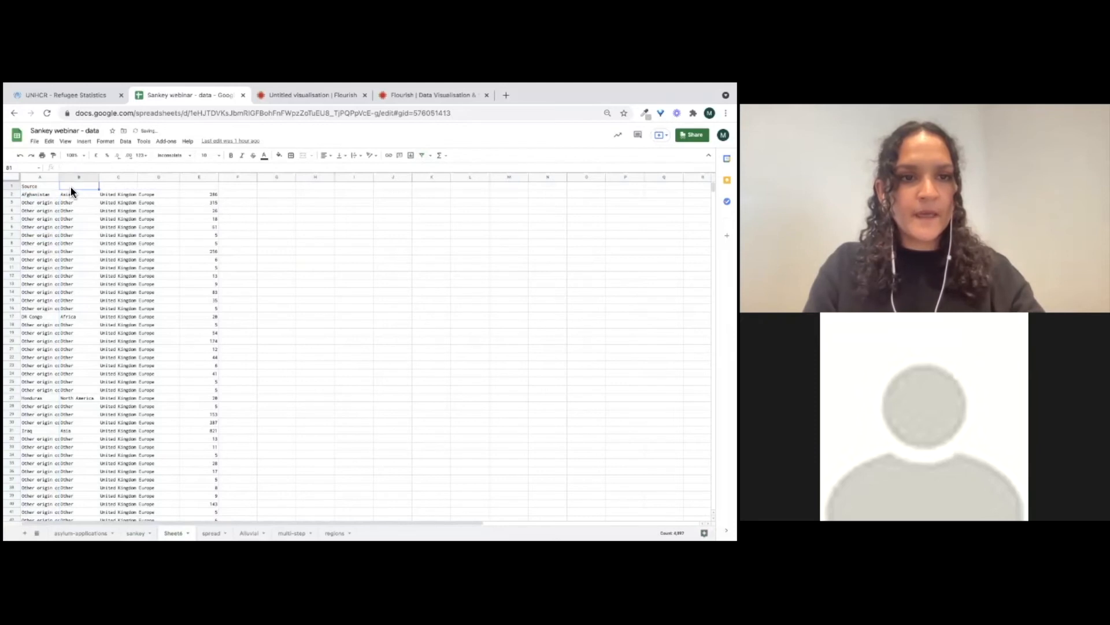
click(65, 177)
right_click(70, 180)
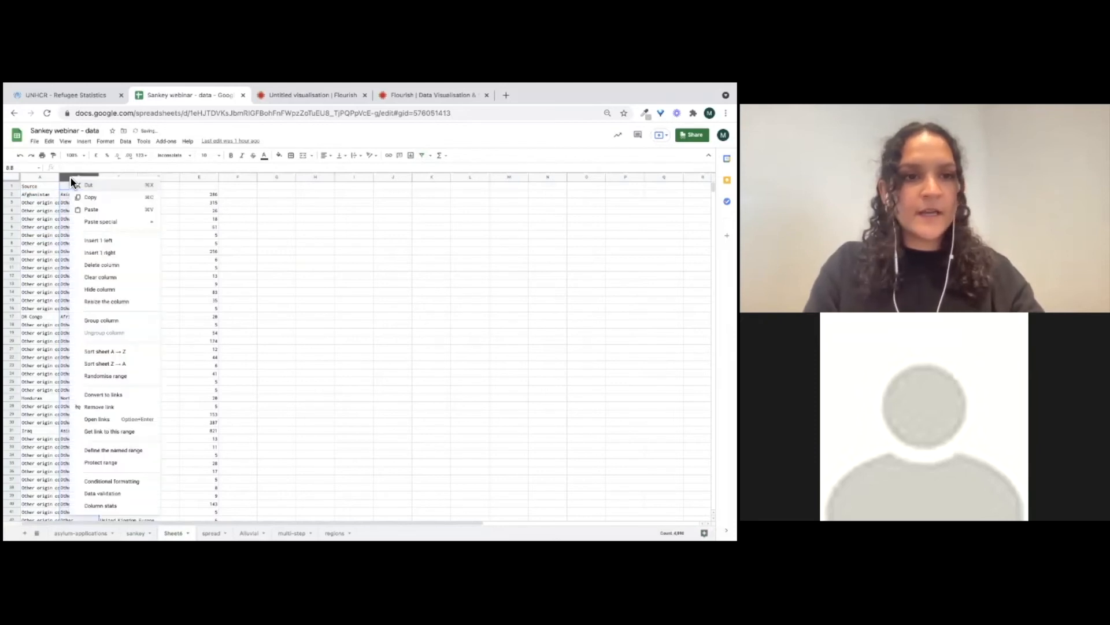
click(106, 268)
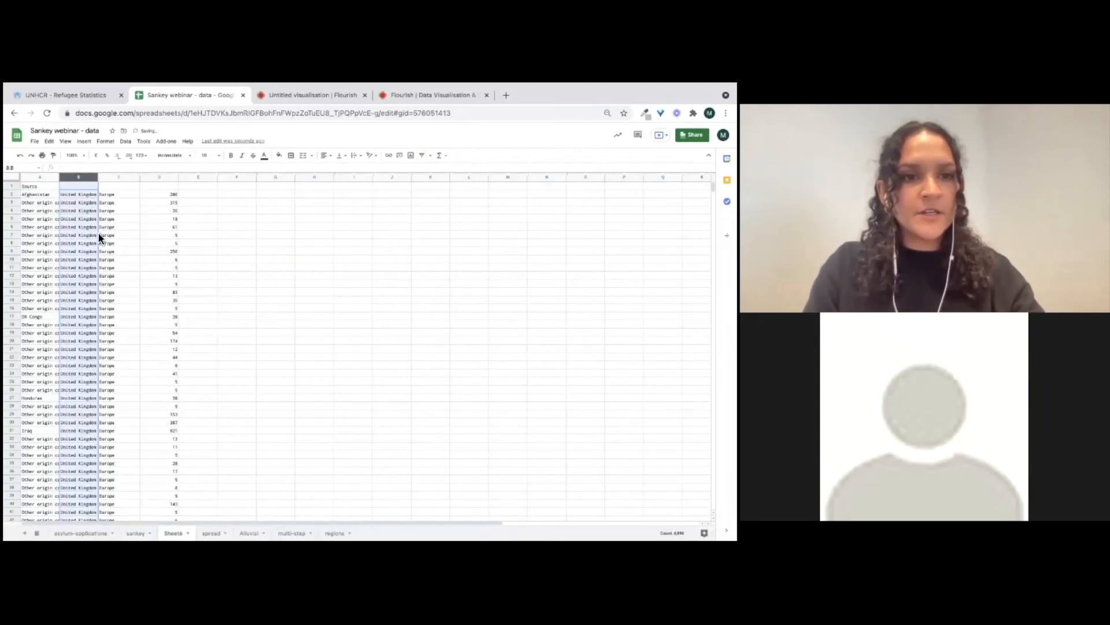
Label the continent column Target and move it next to the Source column
click(105, 228)
text(sou)
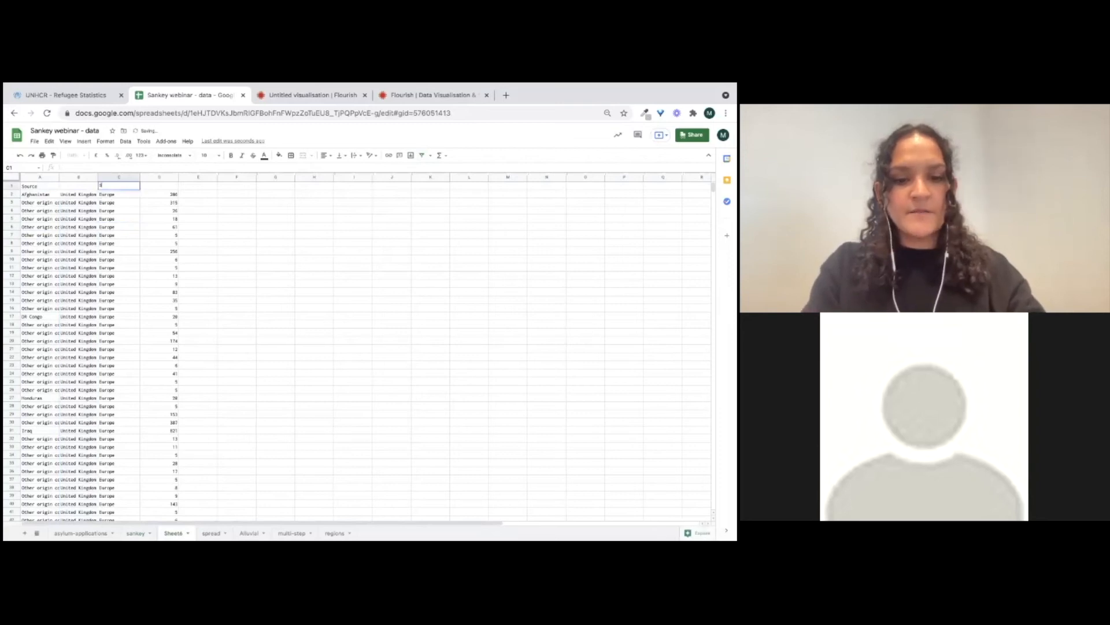
text(Target)
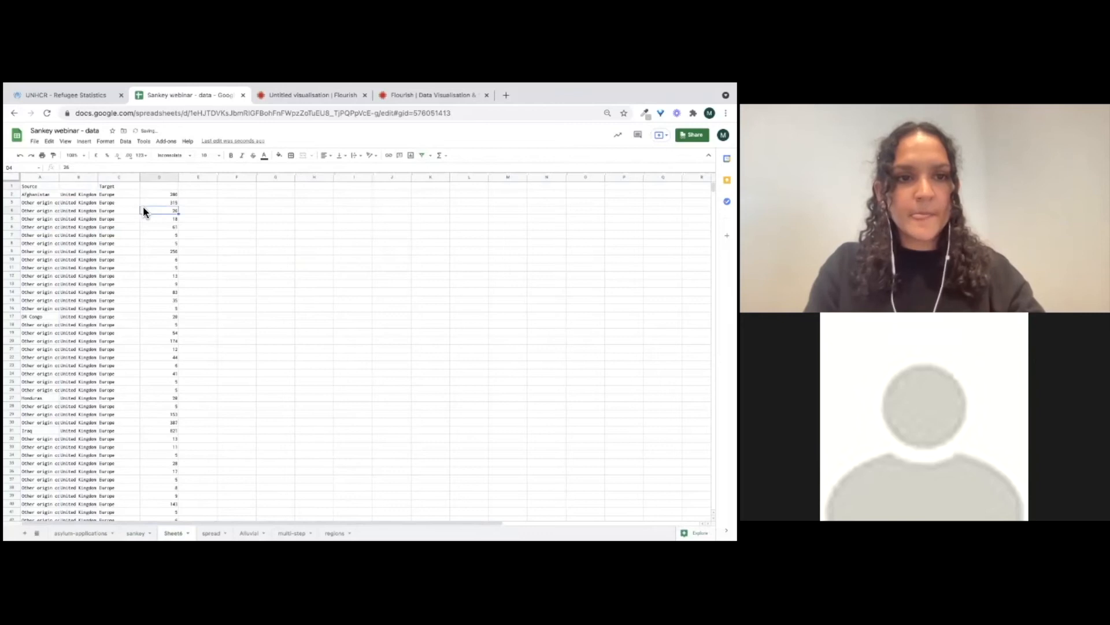
click(81, 177)
drag(91, 187, 144, 191)
click(231, 226)
Label the numbers column Values
click(153, 188)
text(V)
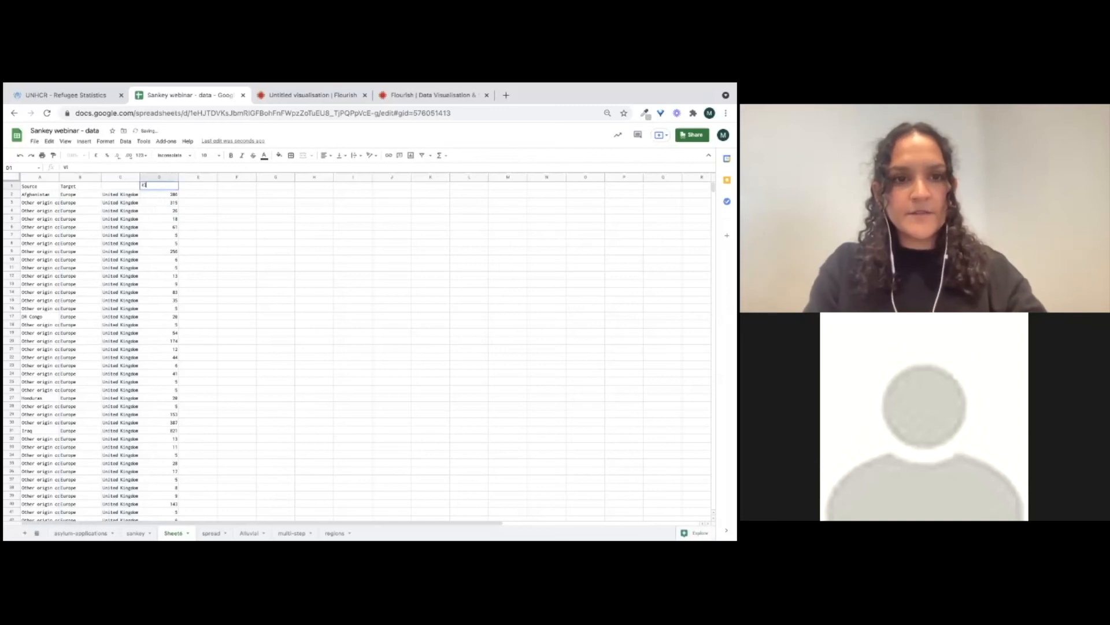
text(A)
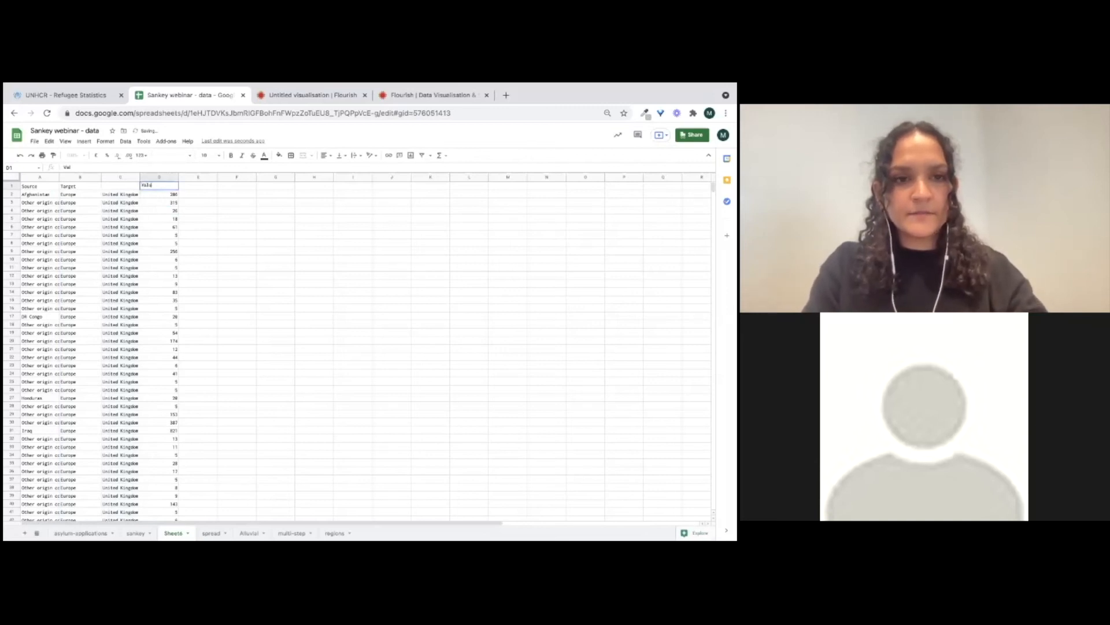
text(lues)
Add the headers Step from and Step to in the next two empty columns
click(203, 185)
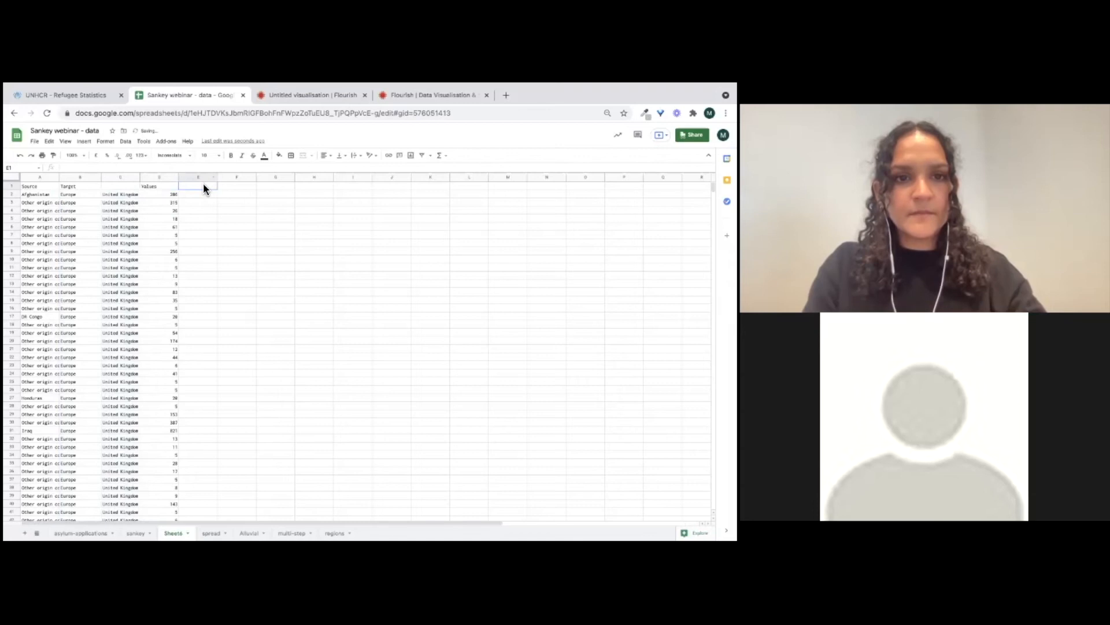
text(Step)
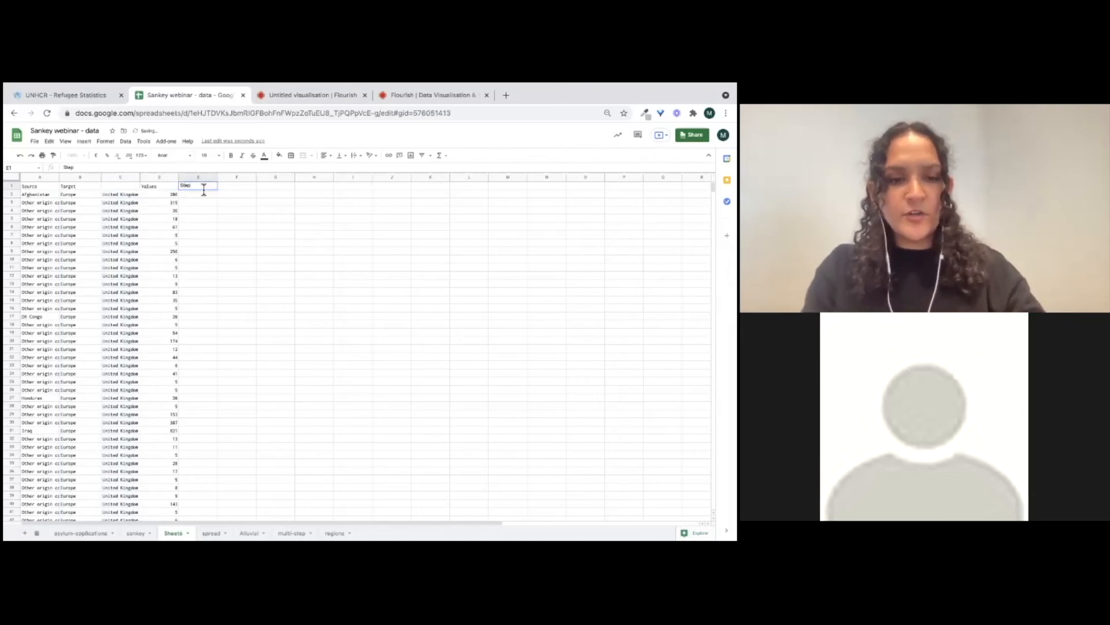
text( from)
key(Tab)
text(Step )
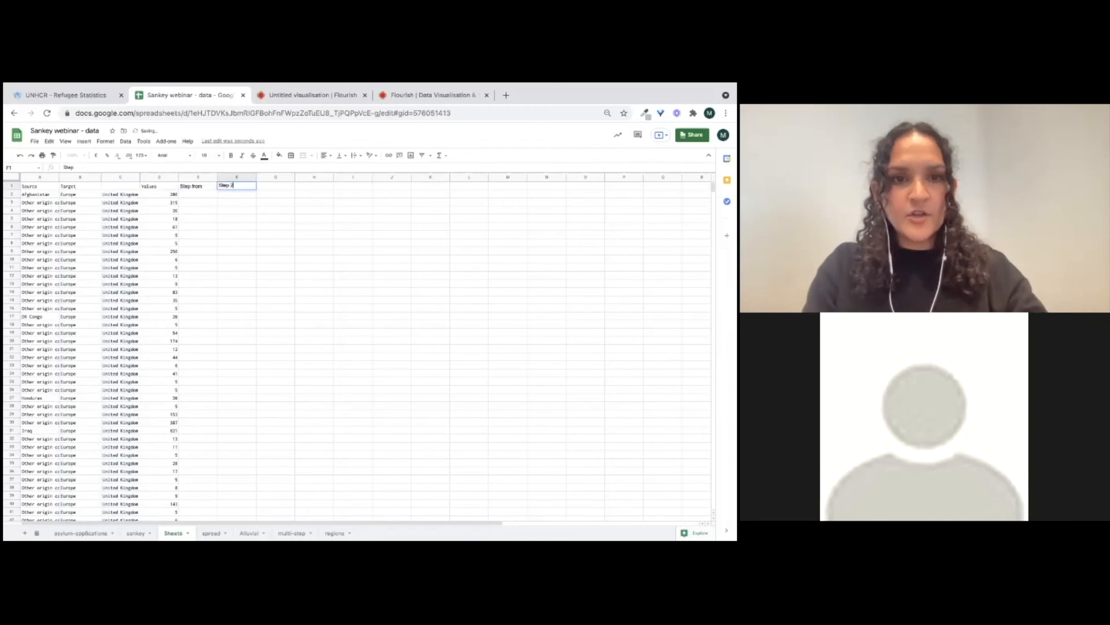
text(to)
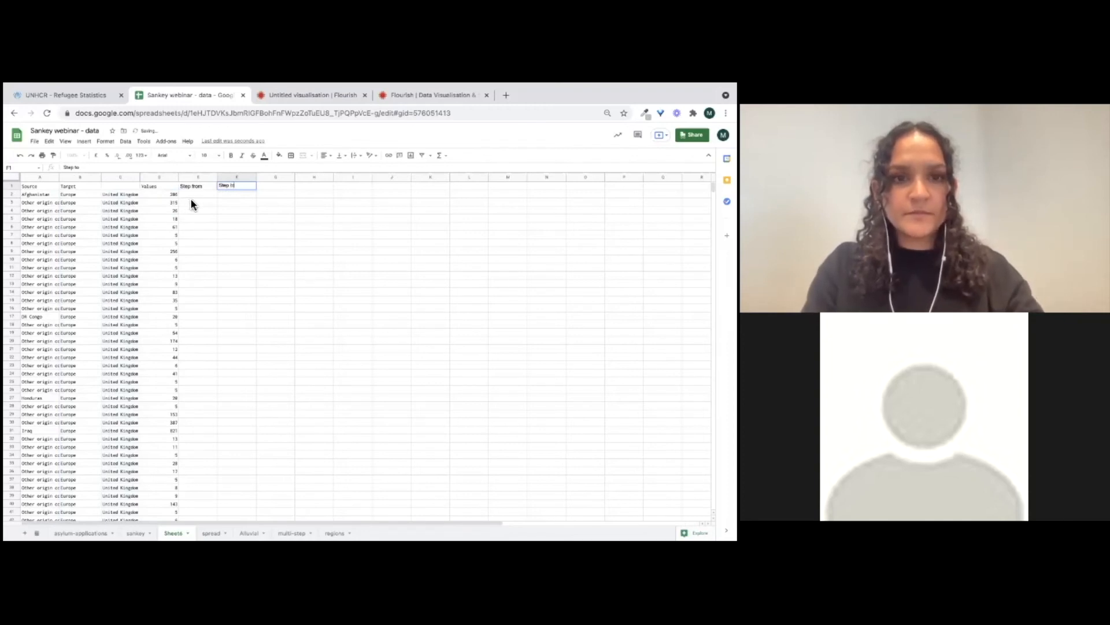
key(Return)
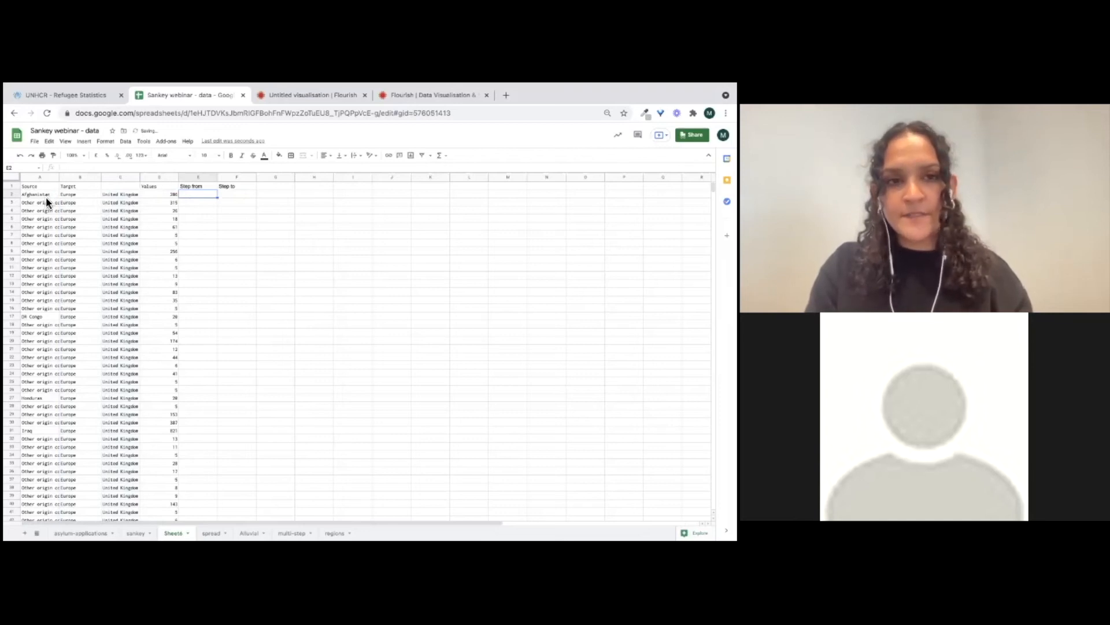
Enter 1 under Step from and 2 under Step to in the first two data rows
click(35, 177)
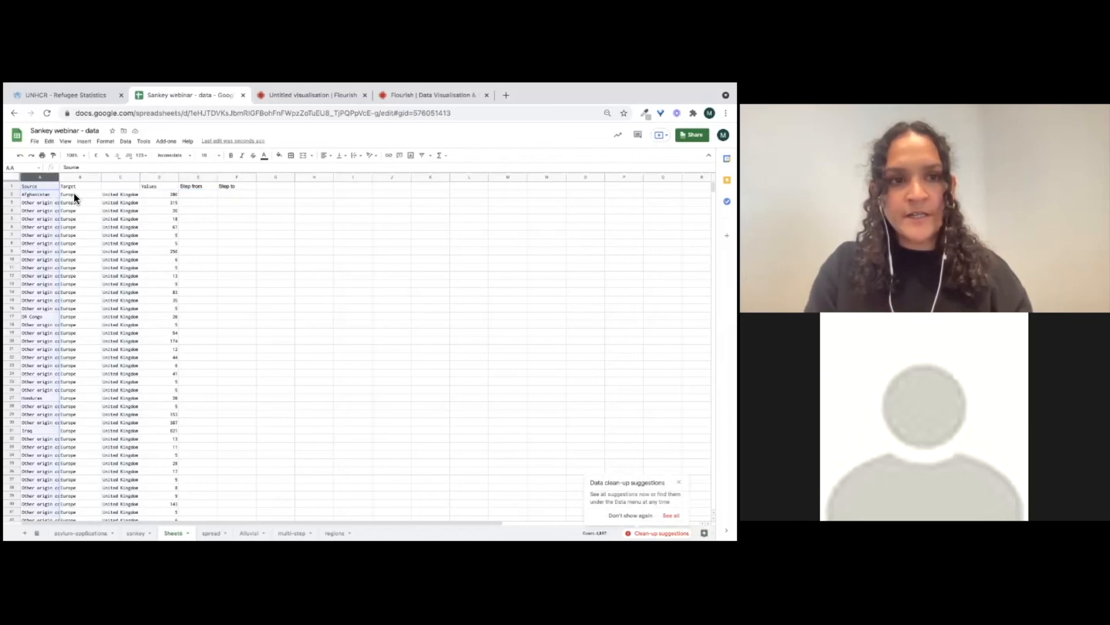
click(68, 176)
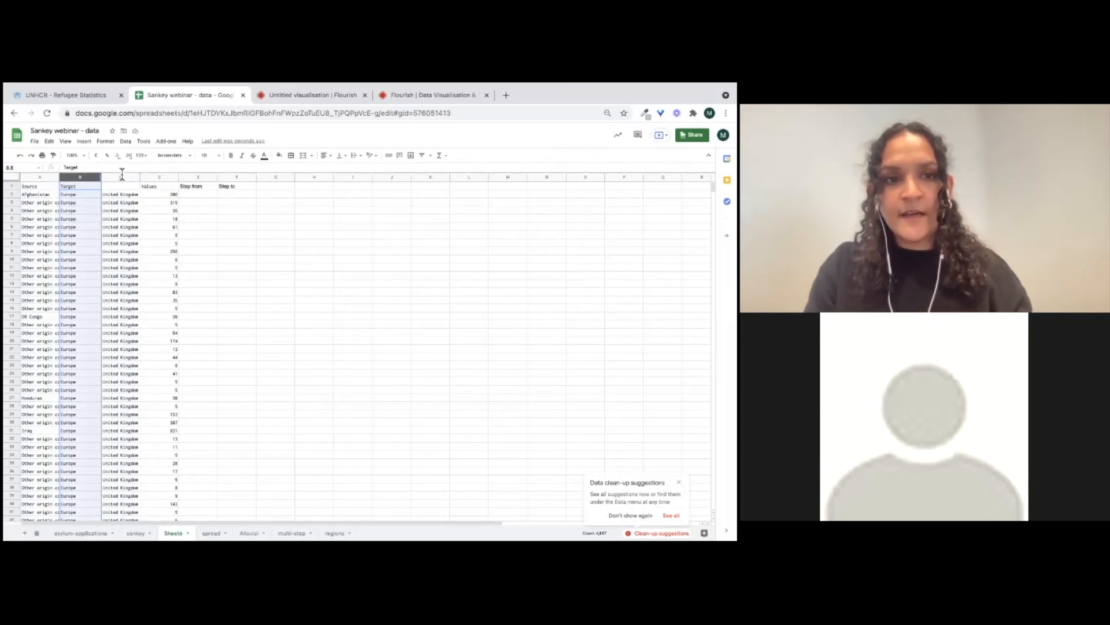
click(115, 194)
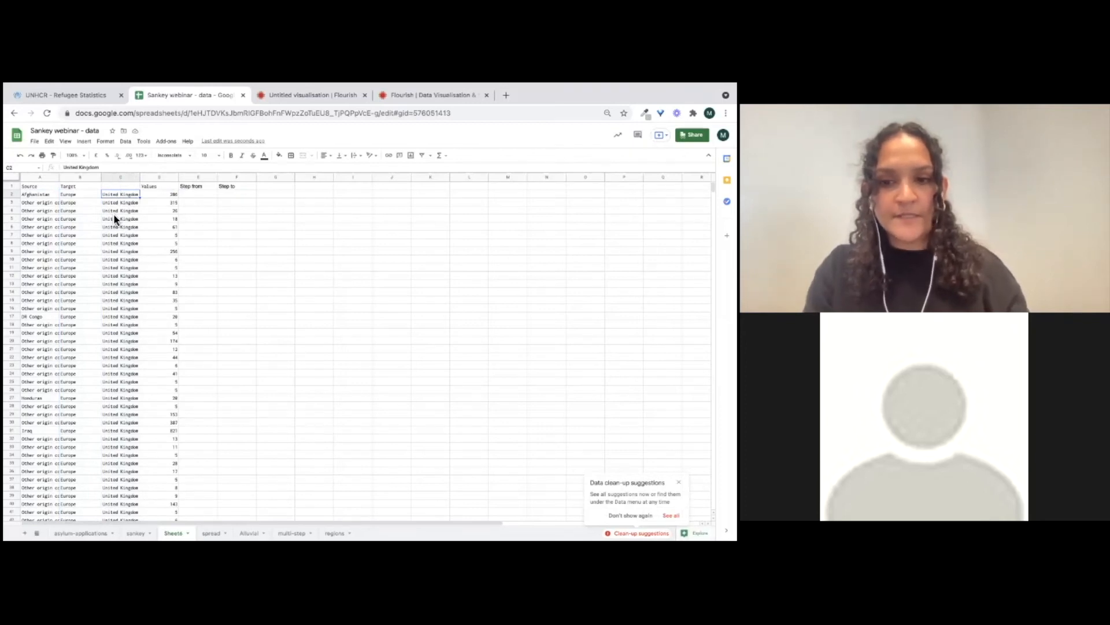
click(37, 193)
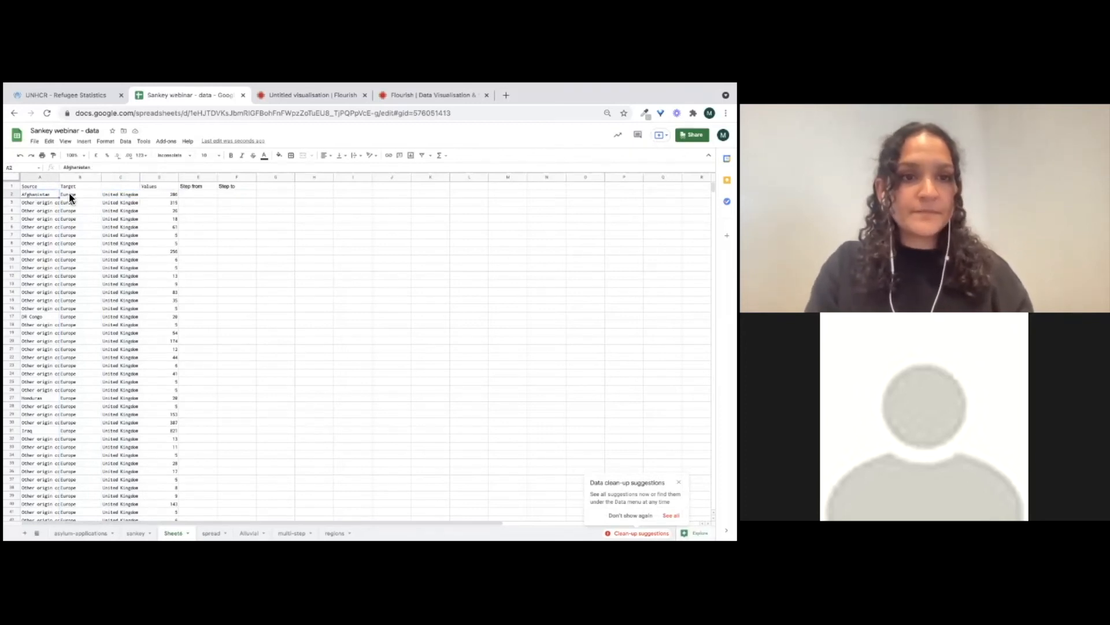
click(194, 197)
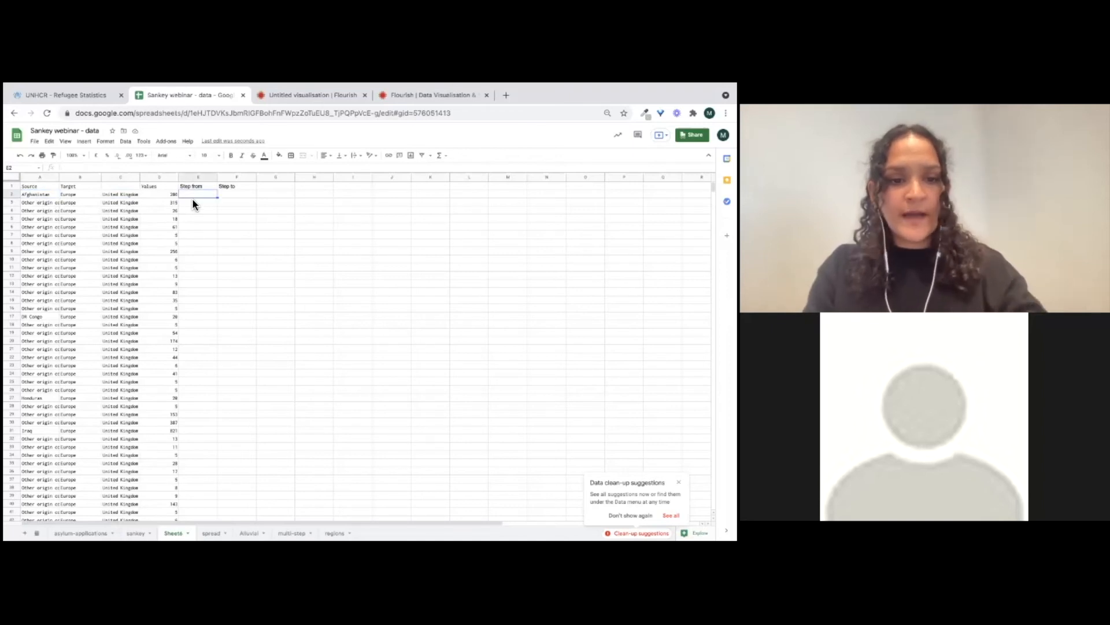
text(1)
key(Return)
text(1)
key(Return)
key(Right)
key(Up)
text(2)
key(Return)
key(Up)
key(Up)
text(2)
Fill both step columns down to the last data row
drag(195, 194, 254, 205)
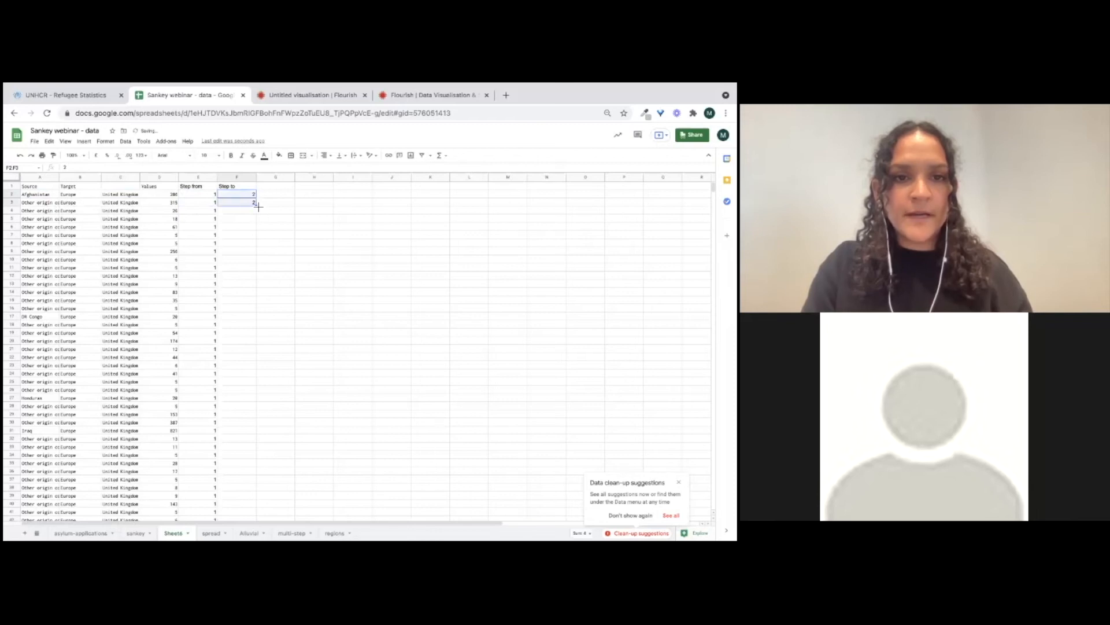
double_click(257, 206)
click(198, 317)
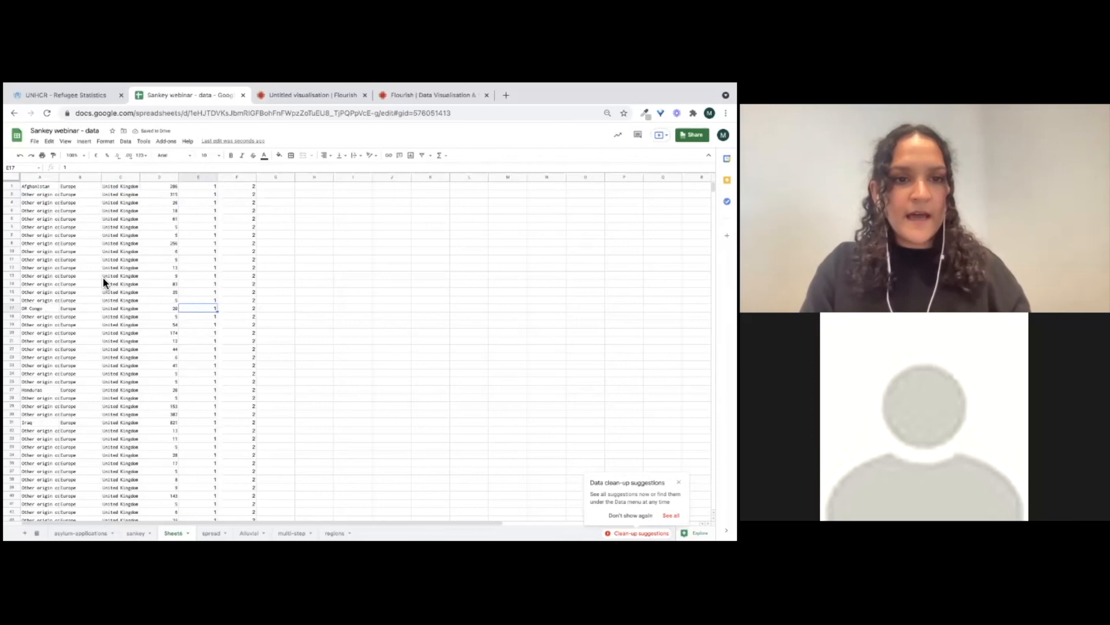
Add 2 rows at the bottom and paste the copied asylum country column into the Target column below the data
click(118, 196)
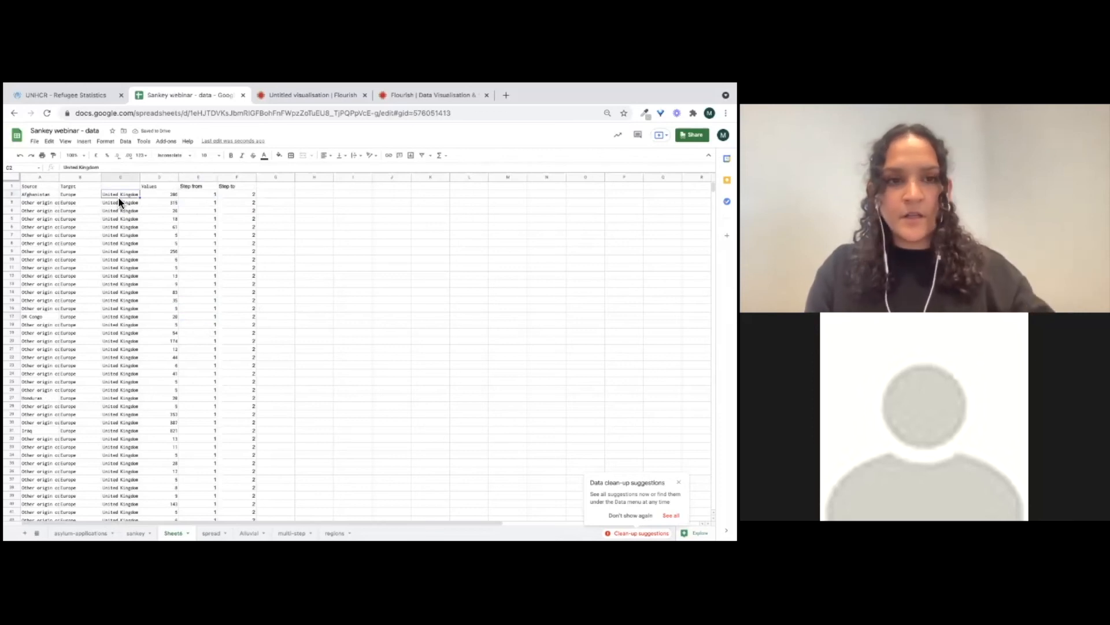
key(ctrl+shift+Down)
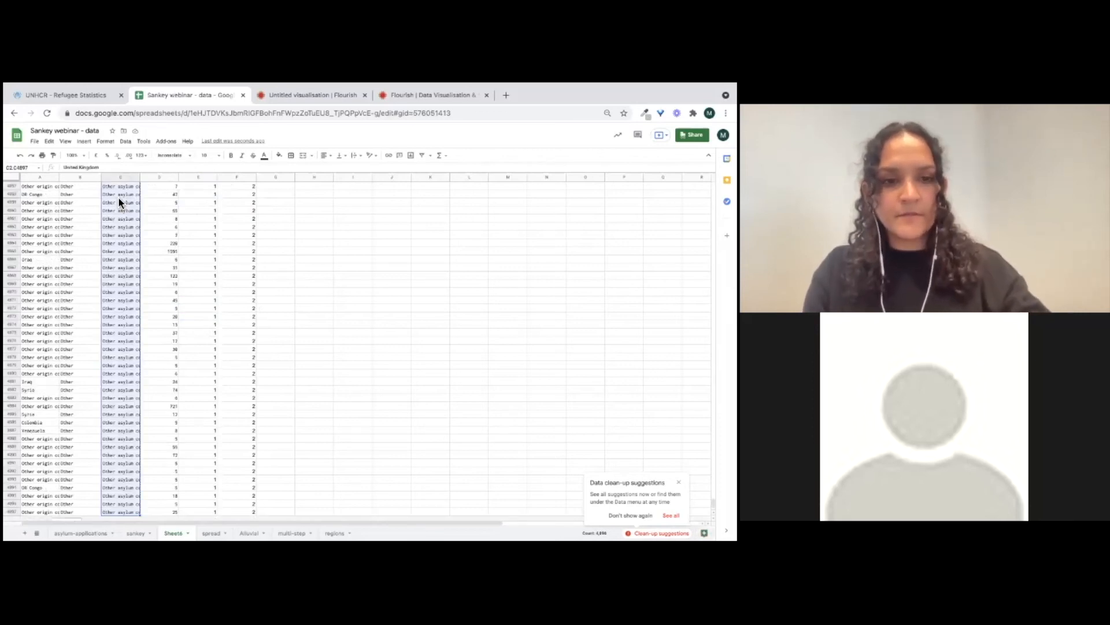
key(ctrl+c)
click(59, 374)
key(ctrl+Down)
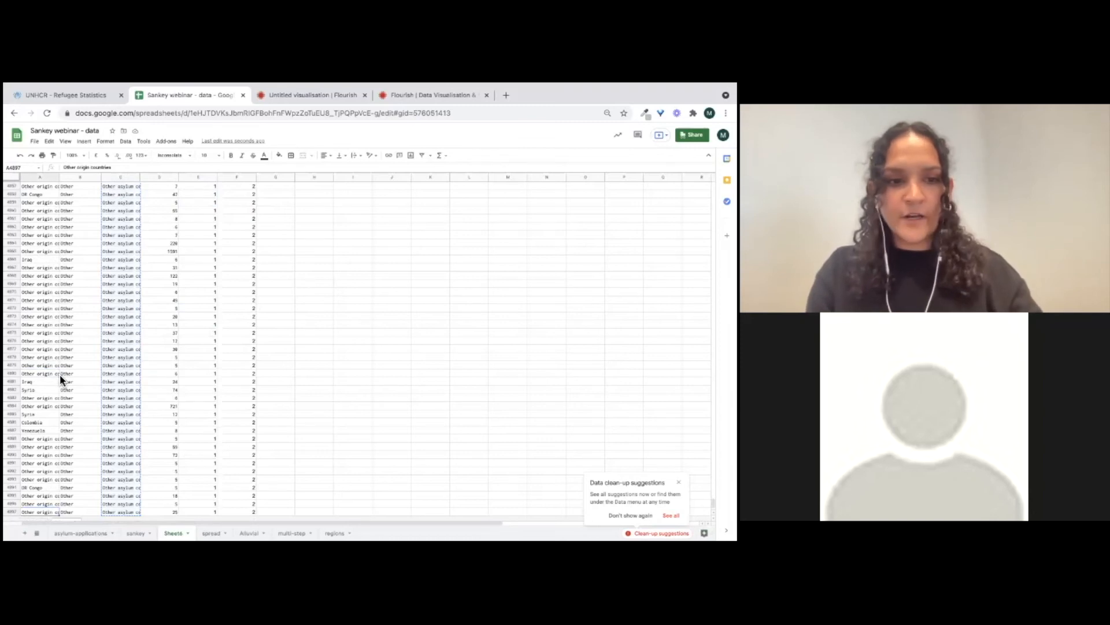
scroll(81, 467, down, 1)
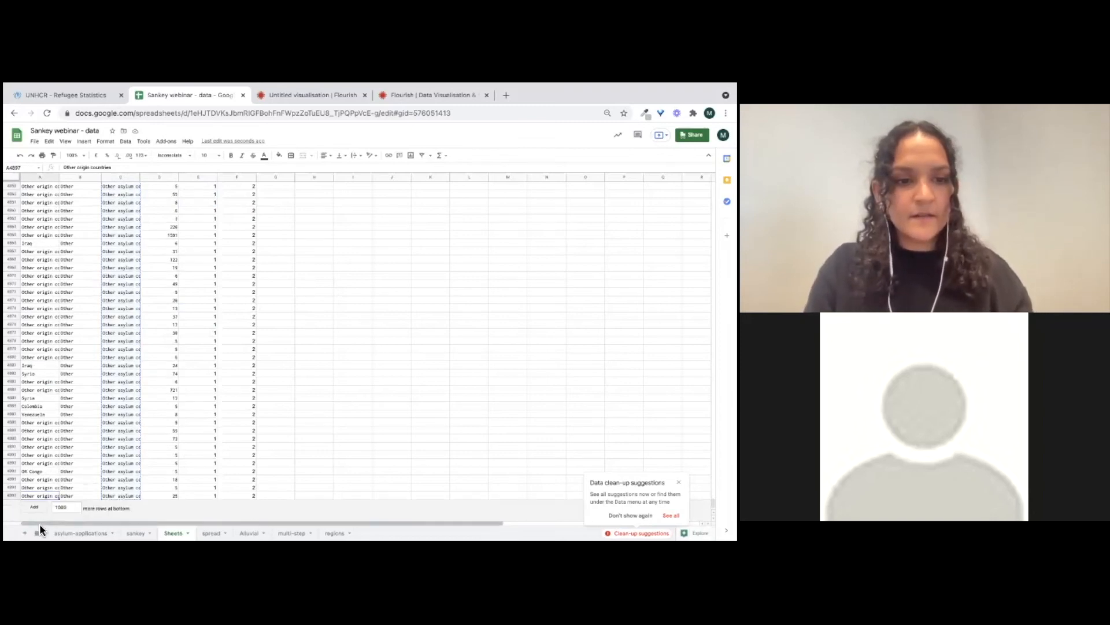
click(71, 509)
key(BackSpace)
key(BackSpace)
key(BackSpace)
key(BackSpace)
text(2)
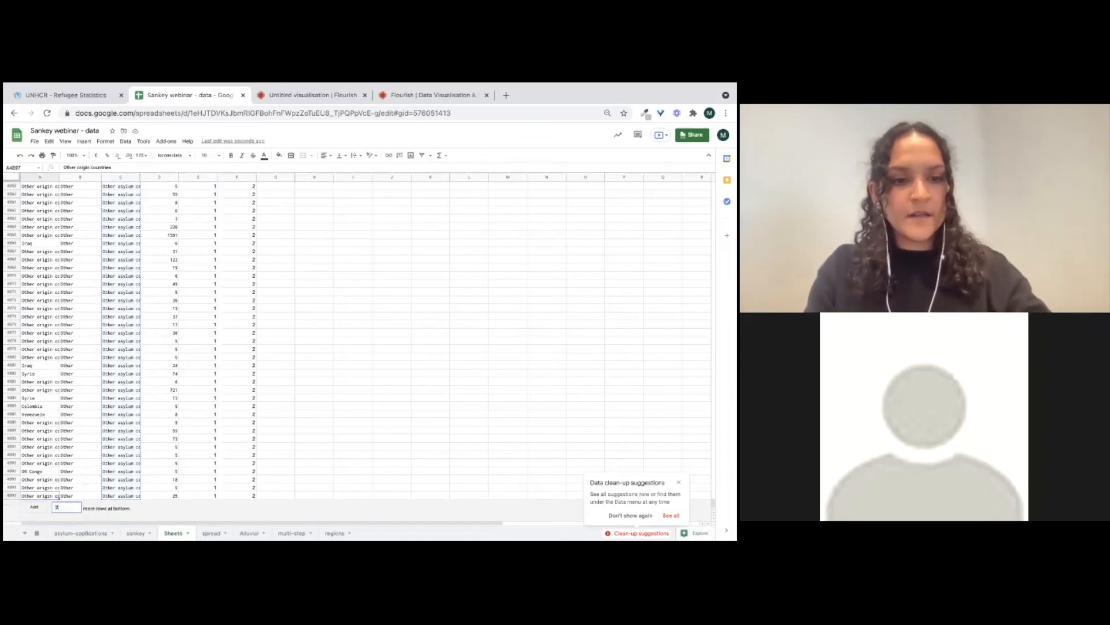
key(Return)
click(43, 495)
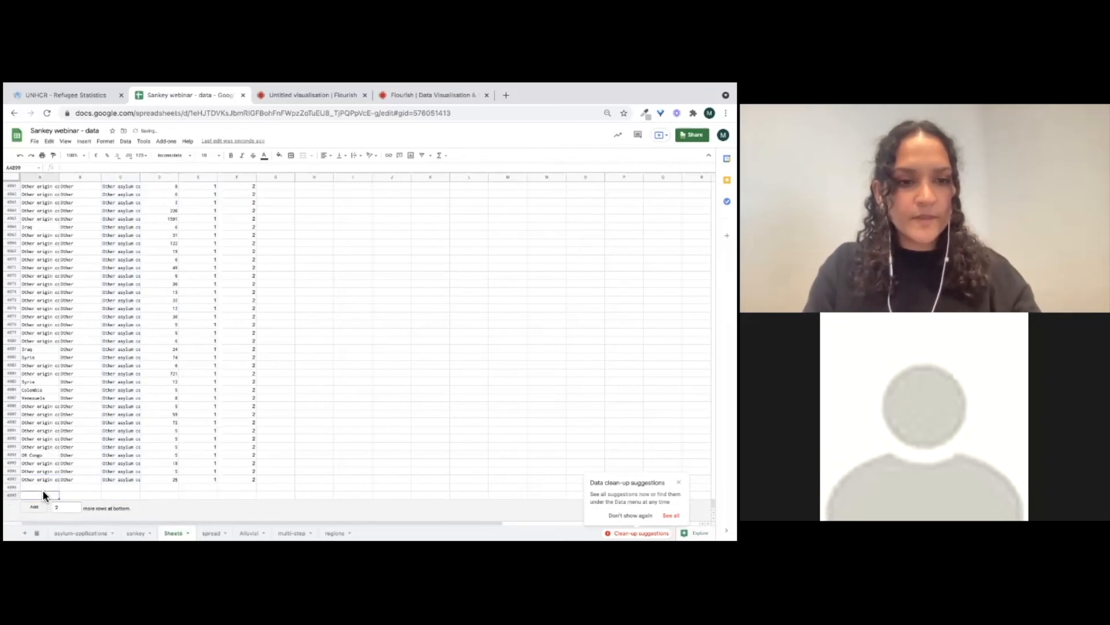
click(39, 176)
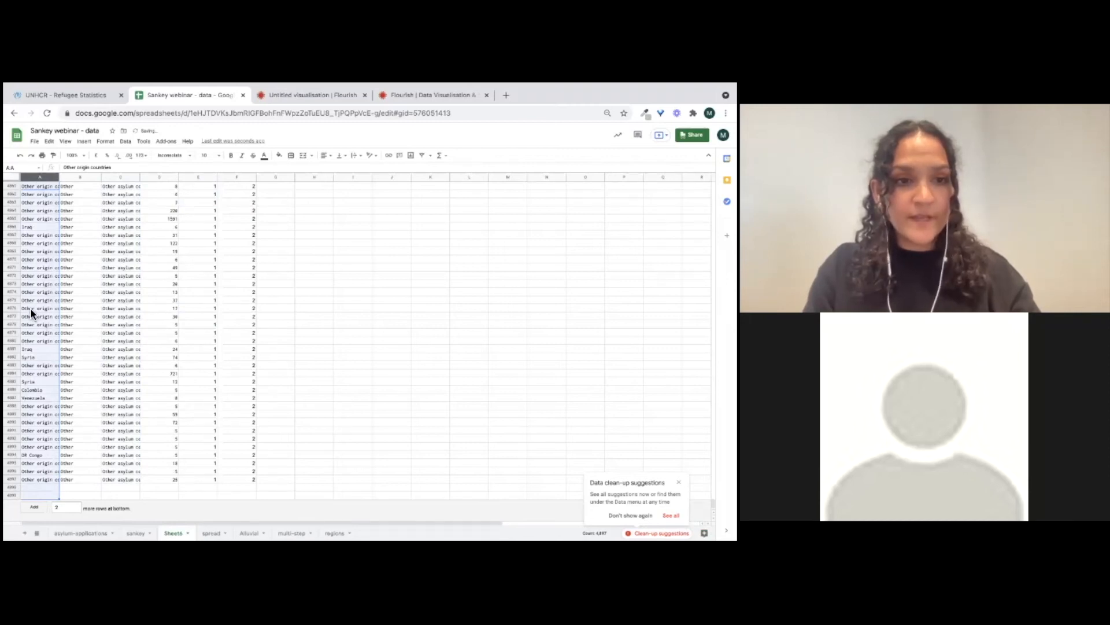
click(76, 310)
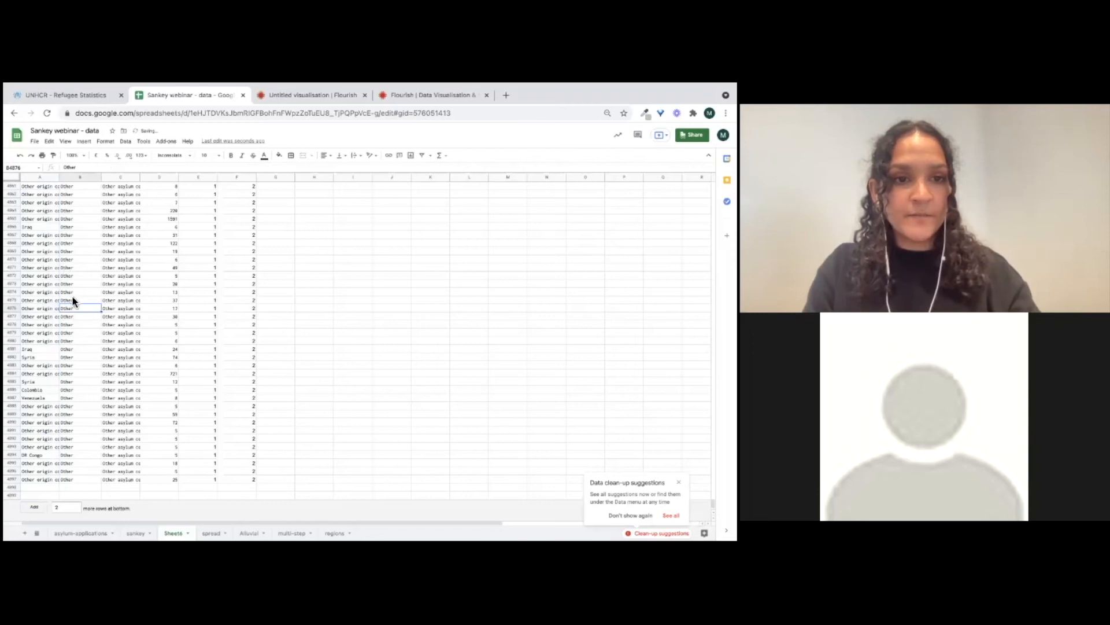
click(70, 493)
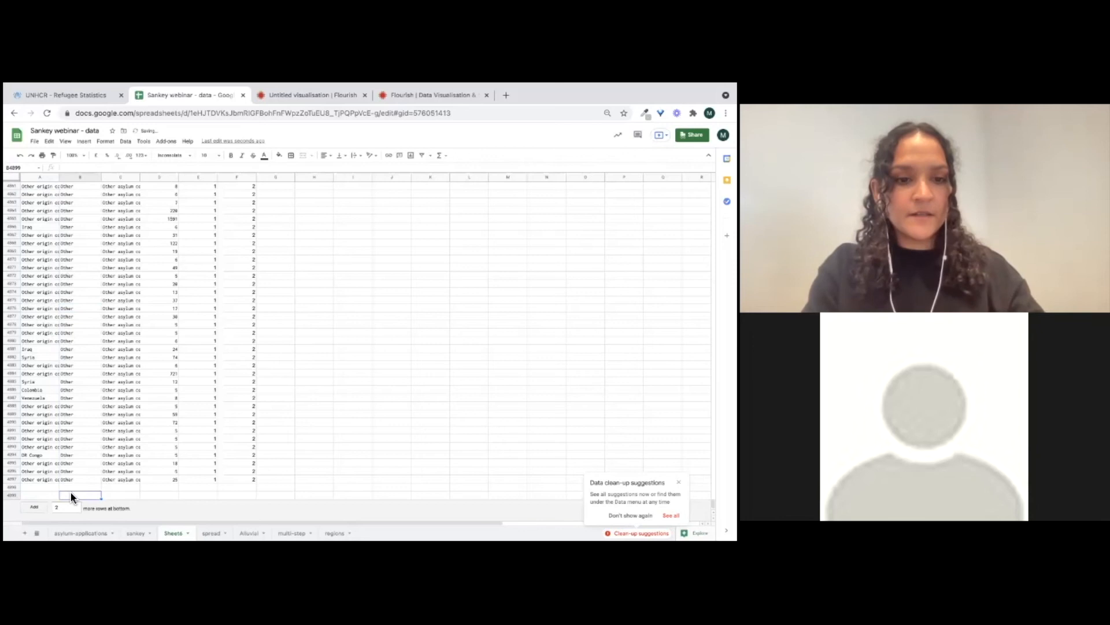
key(ctrl+v)
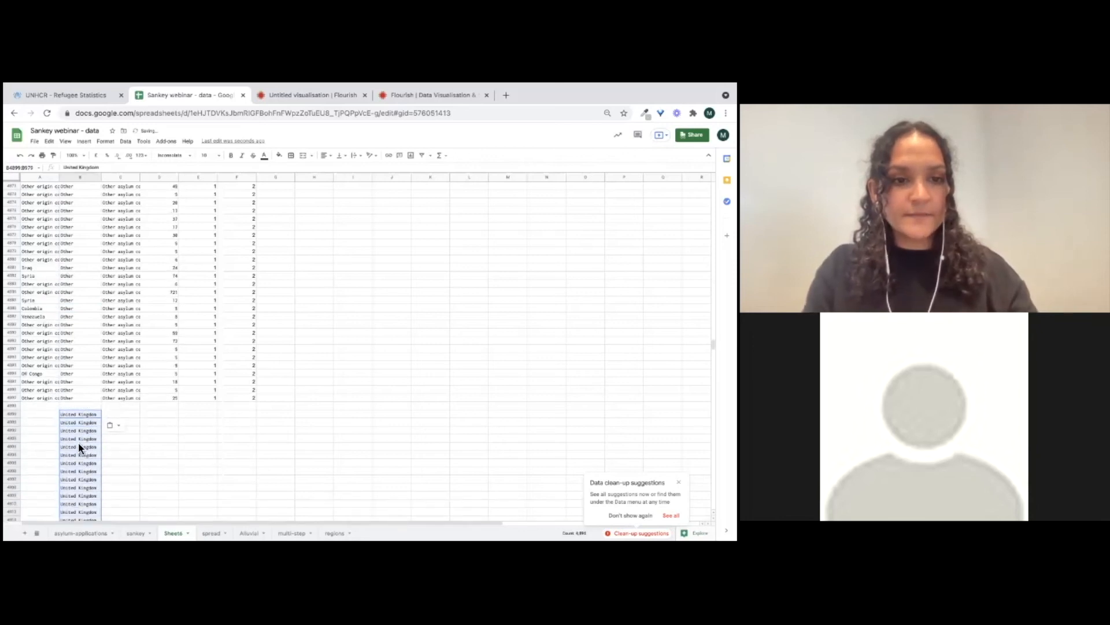
Copy the continent values from Target into the Source column below the data, alongside the asylum countries
key(ctrl+Up)
key(ctrl+Up)
key(Down)
key(ctrl+shift+Down)
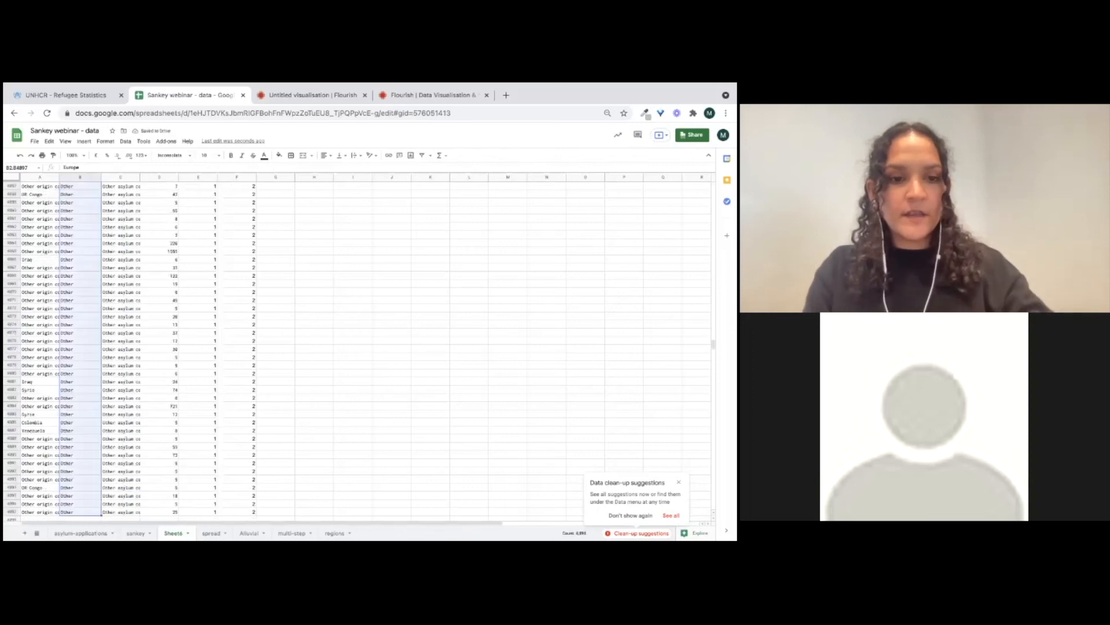
scroll(45, 460, down, 3)
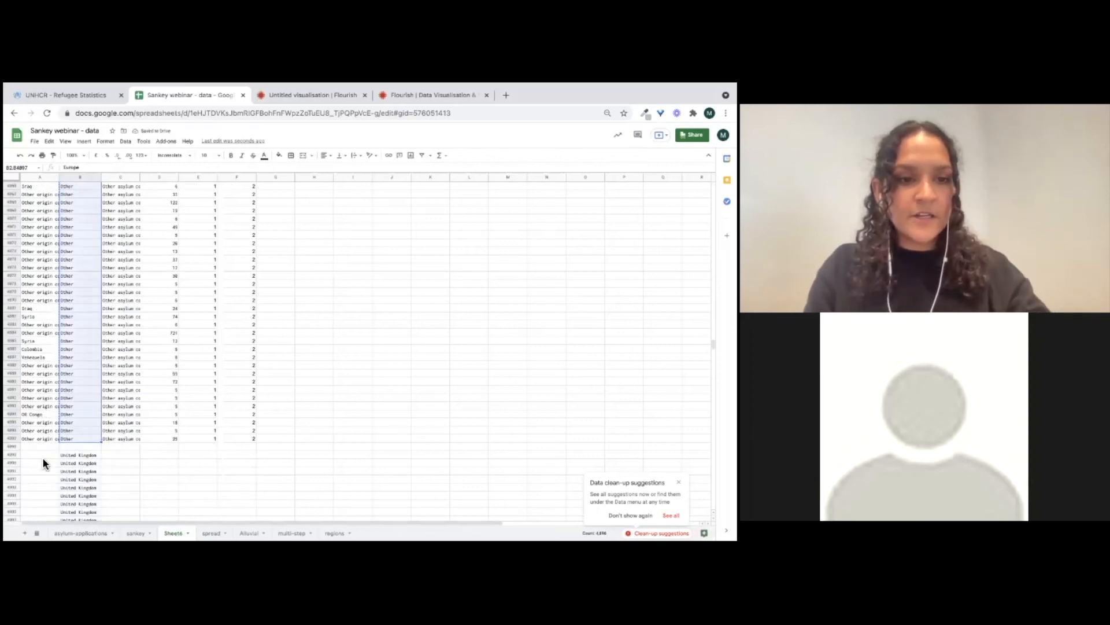
key(ctrl+c)
click(43, 457)
key(ctrl+v)
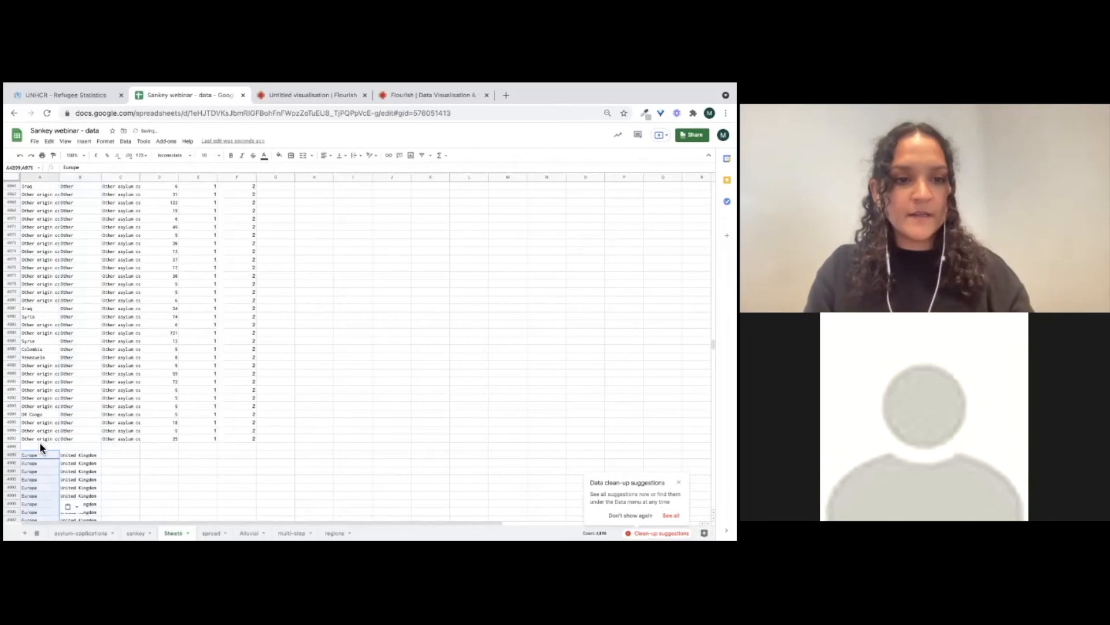
Copy the Values column's numbers into the appended rows below the data
click(120, 454)
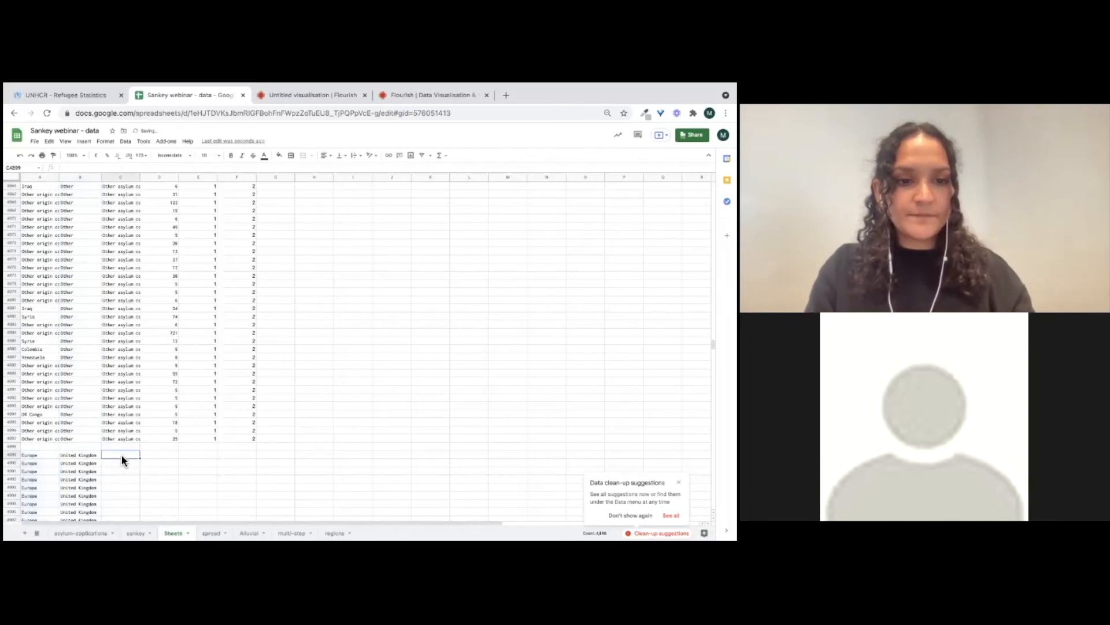
click(161, 439)
key(ctrl+Up)
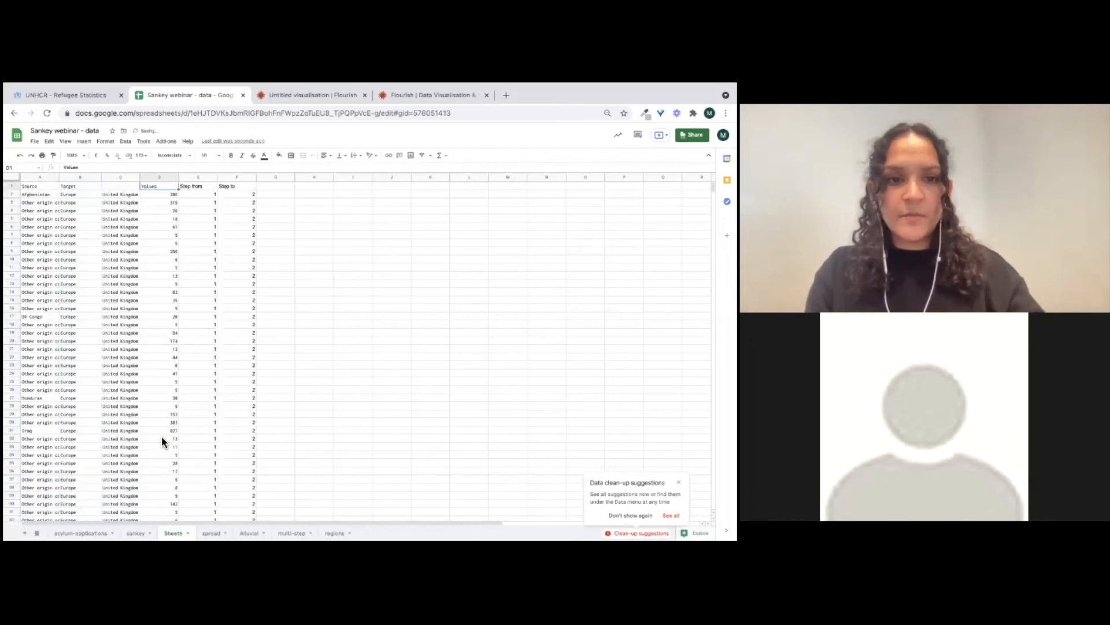
key(Down)
key(ctrl+shift+Down)
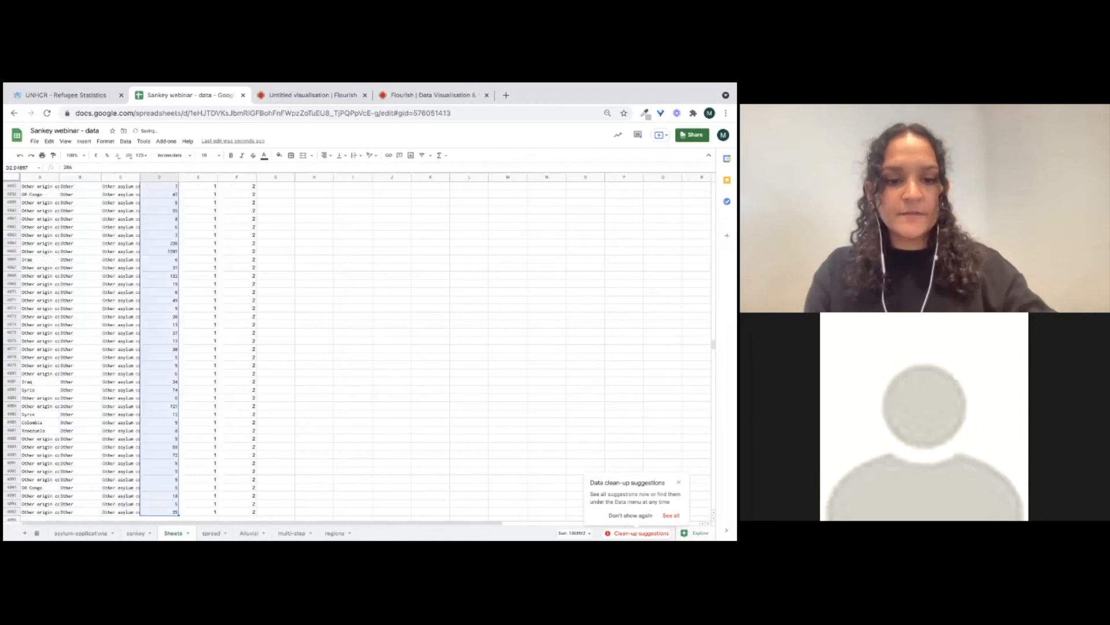
click(171, 502)
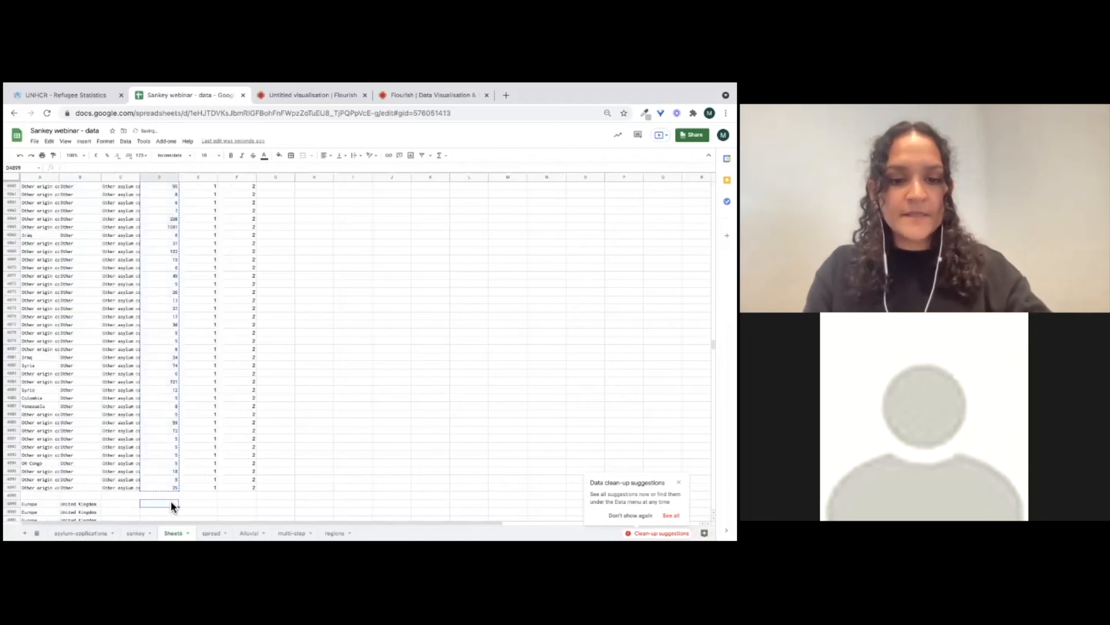
key(super+v)
Enter 2 under Step from and 3 under Step to in the first appended row
click(213, 504)
scroll(213, 504, down, 1)
scroll(213, 504, down, 1)
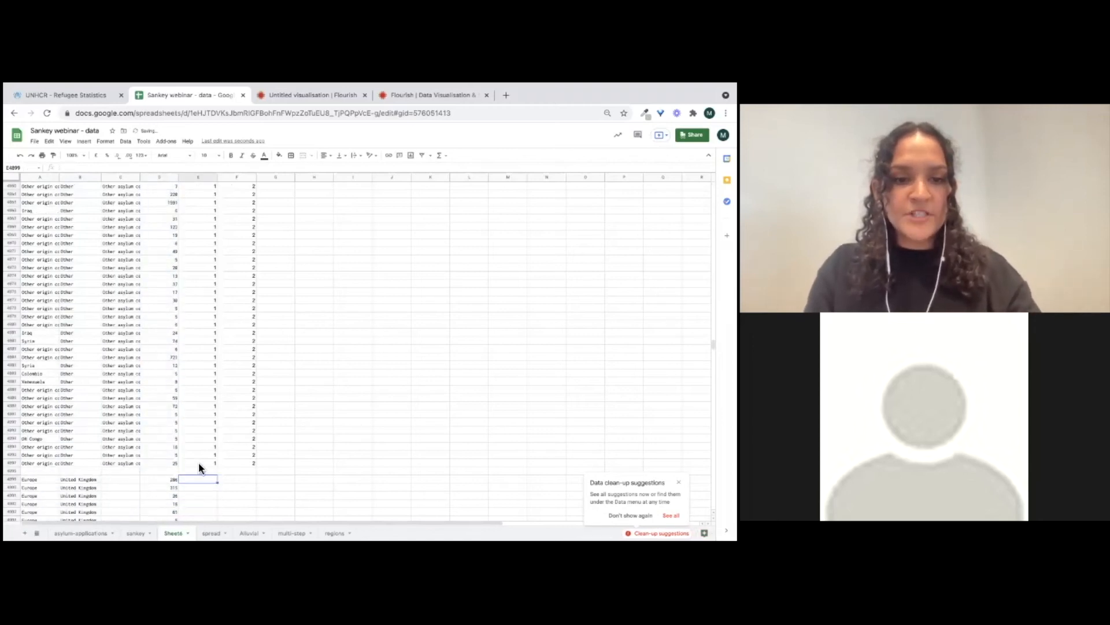
text(2)
key(Tab)
text(3)
key(Return)
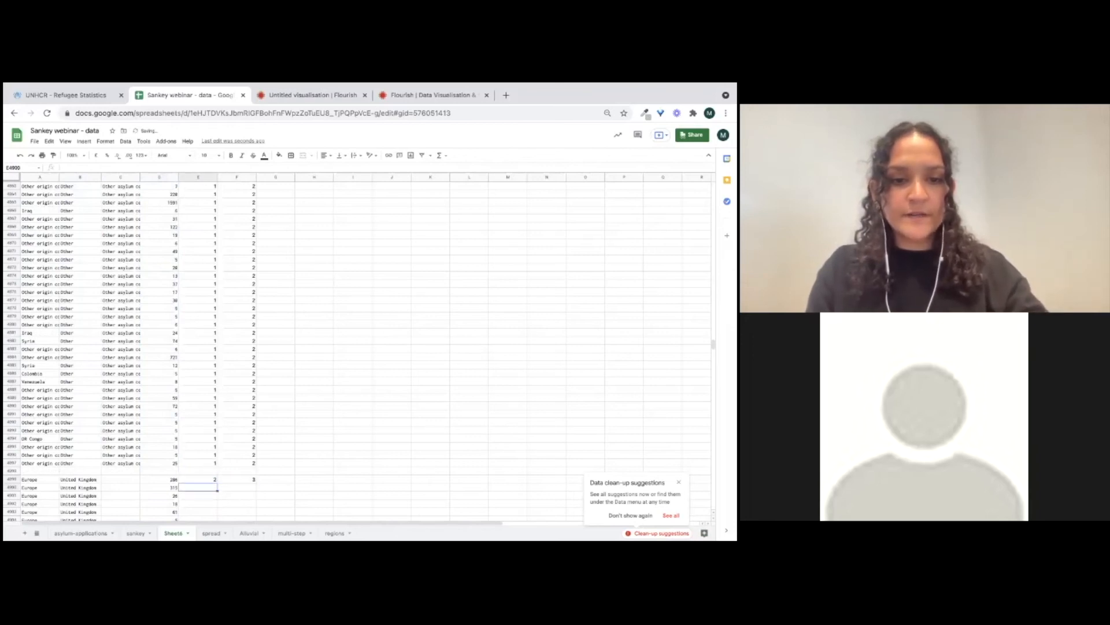
Enter 3 under Step to and fill the Step from 2 and Step to 3 values down all appended rows
key(Tab)
text(3)
click(205, 481)
drag(210, 483, 210, 488)
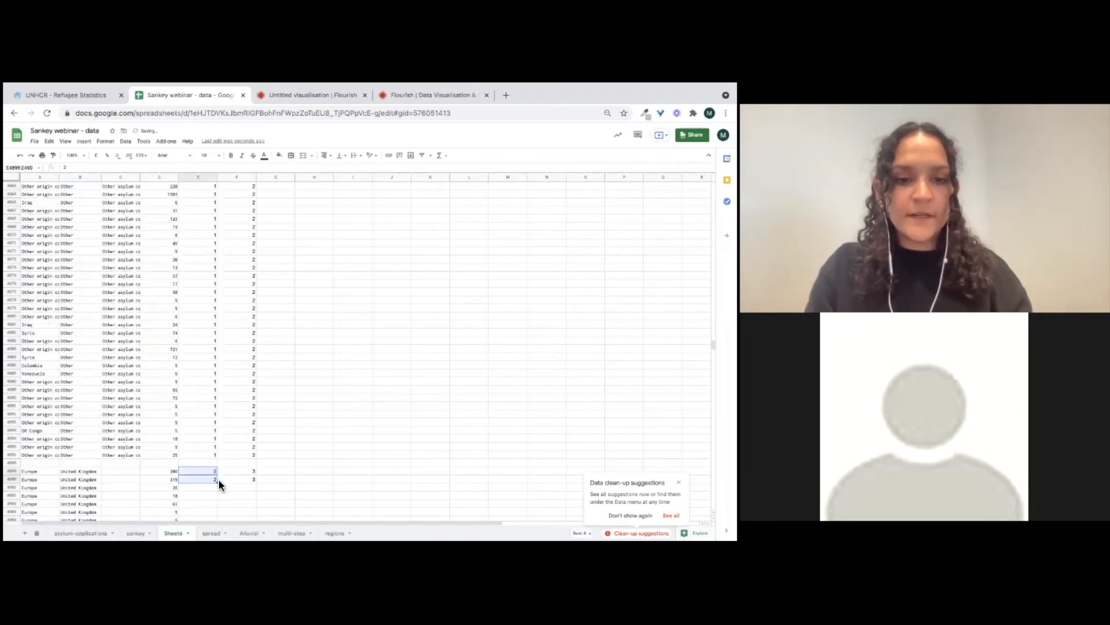
double_click(223, 485)
drag(243, 470, 243, 479)
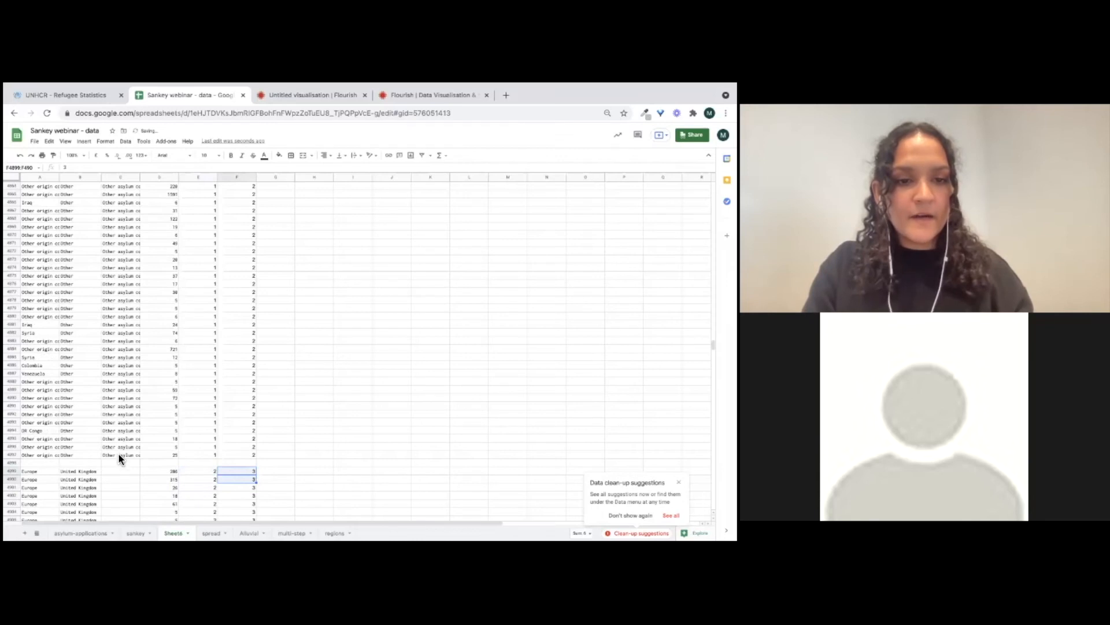
Delete column C holding the original asylum countries
click(120, 176)
right_click(120, 177)
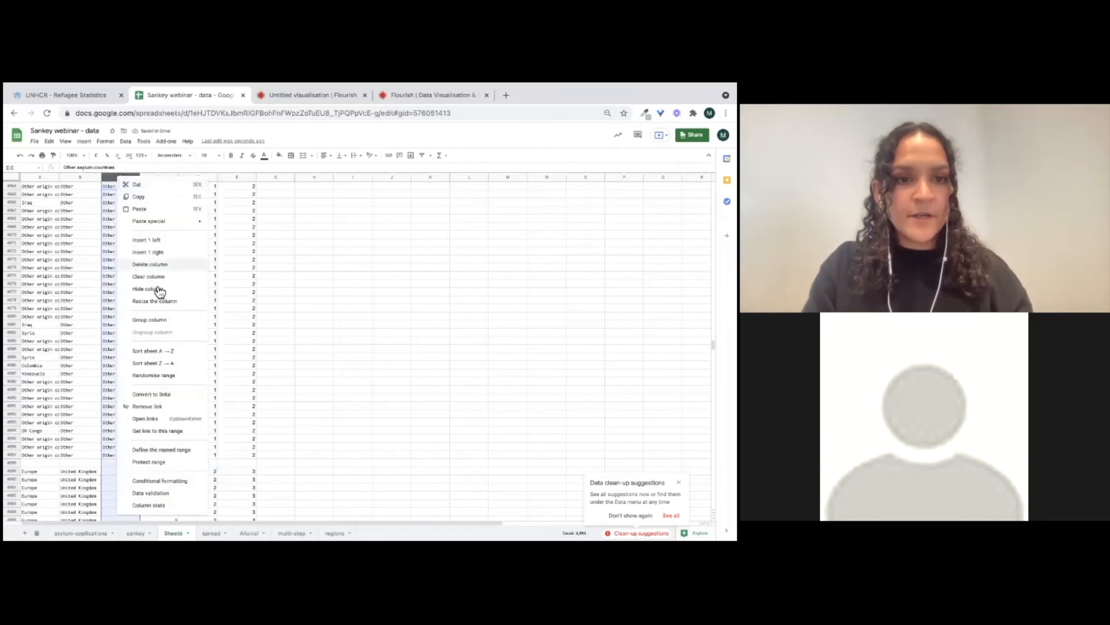
click(155, 264)
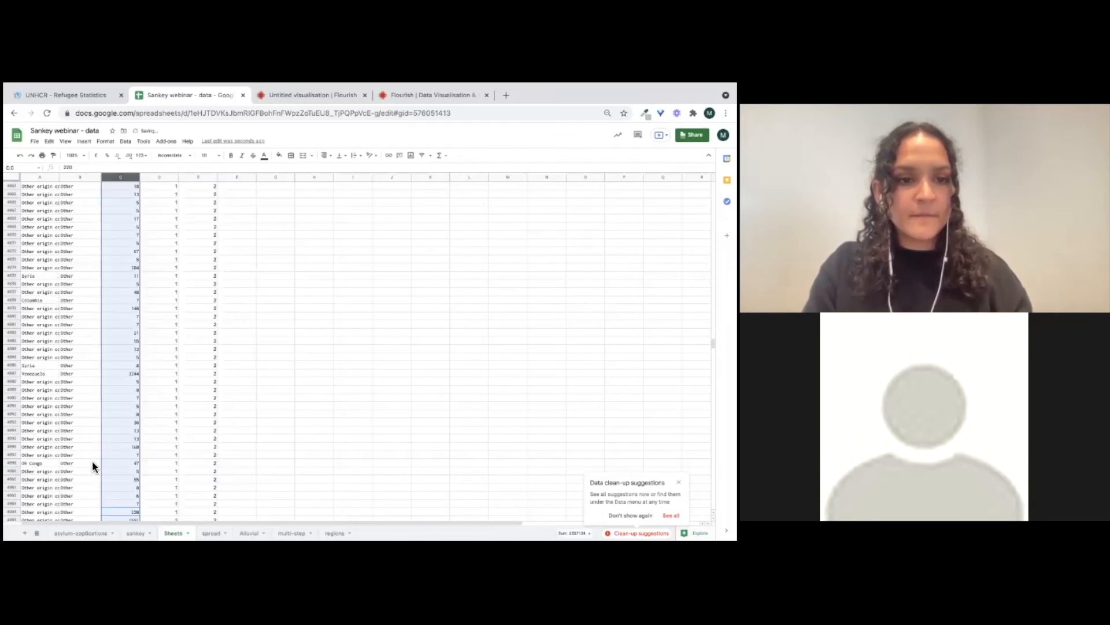
Delete the empty row separating the original data from the appended rows
click(60, 439)
key(super+Down)
key(Down)
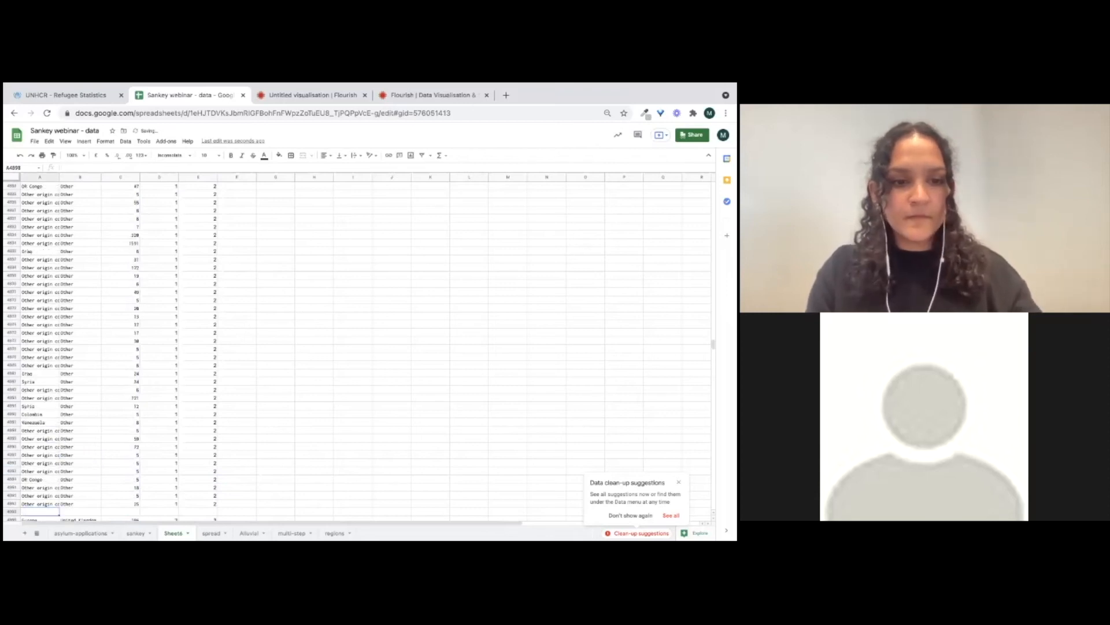
click(16, 512)
right_click(16, 511)
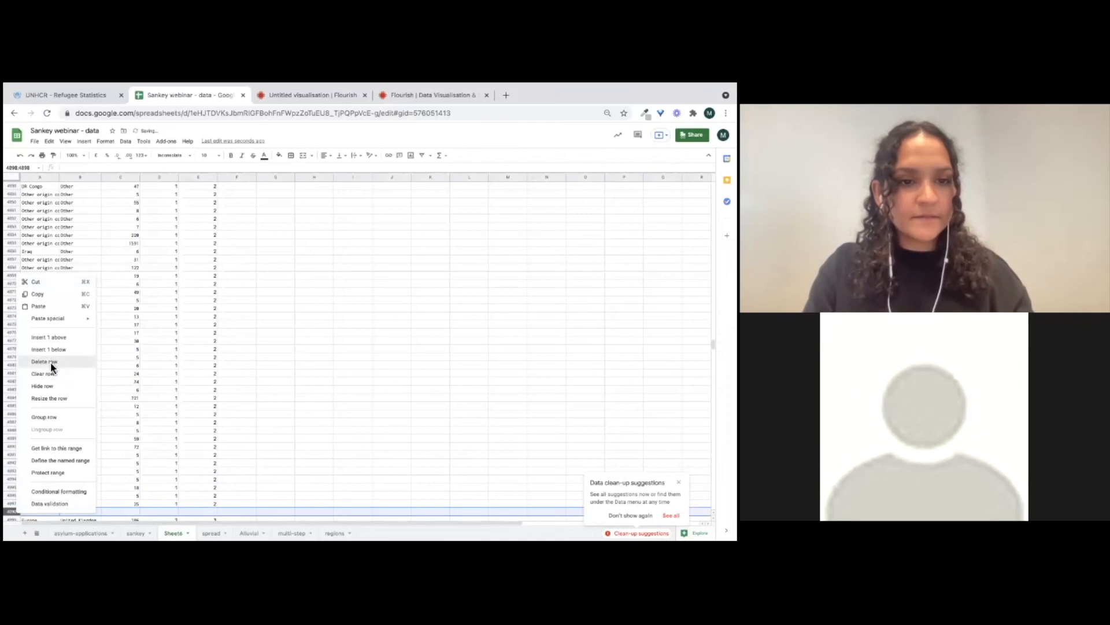
click(50, 362)
key(super+Up)
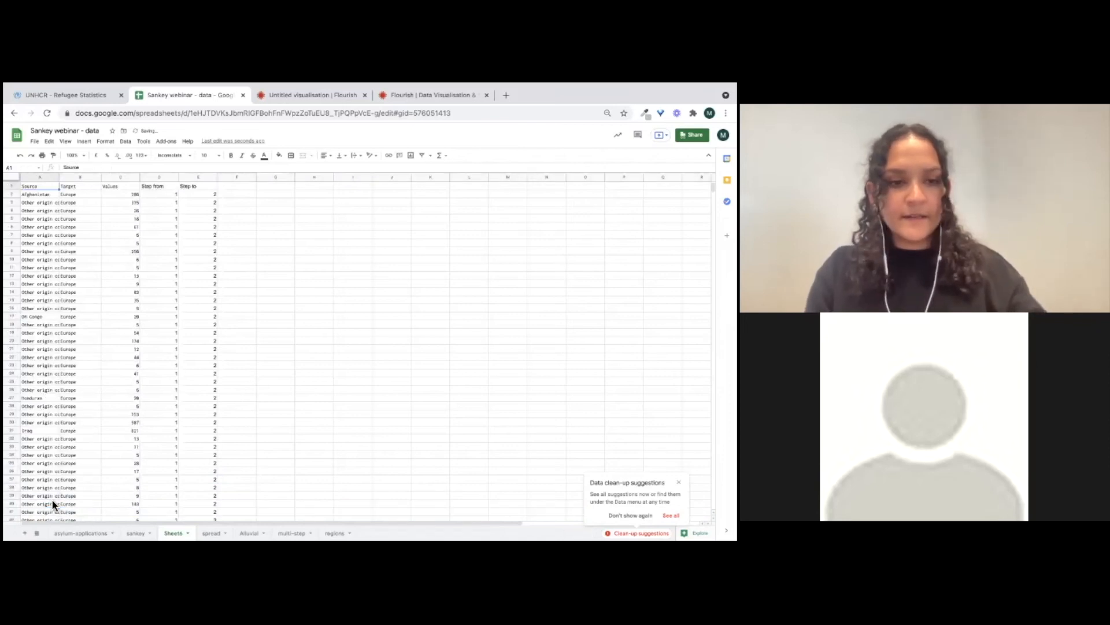
Select and copy the Source, Target, Values, Step from and Step to columns
scroll(58, 308, down, 2)
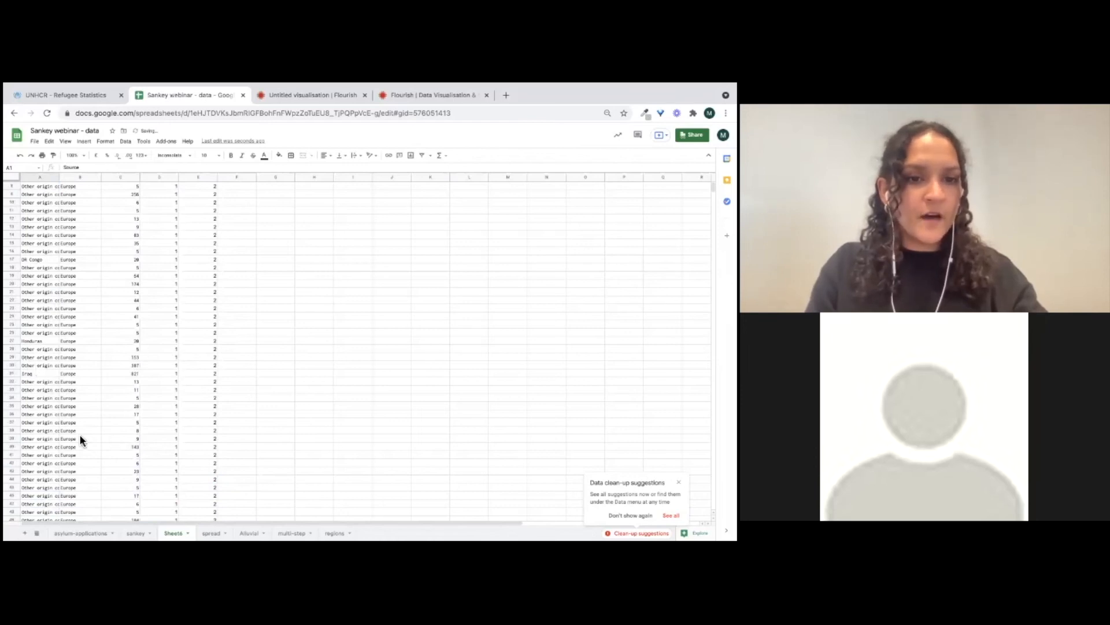
scroll(57, 442, up, 2)
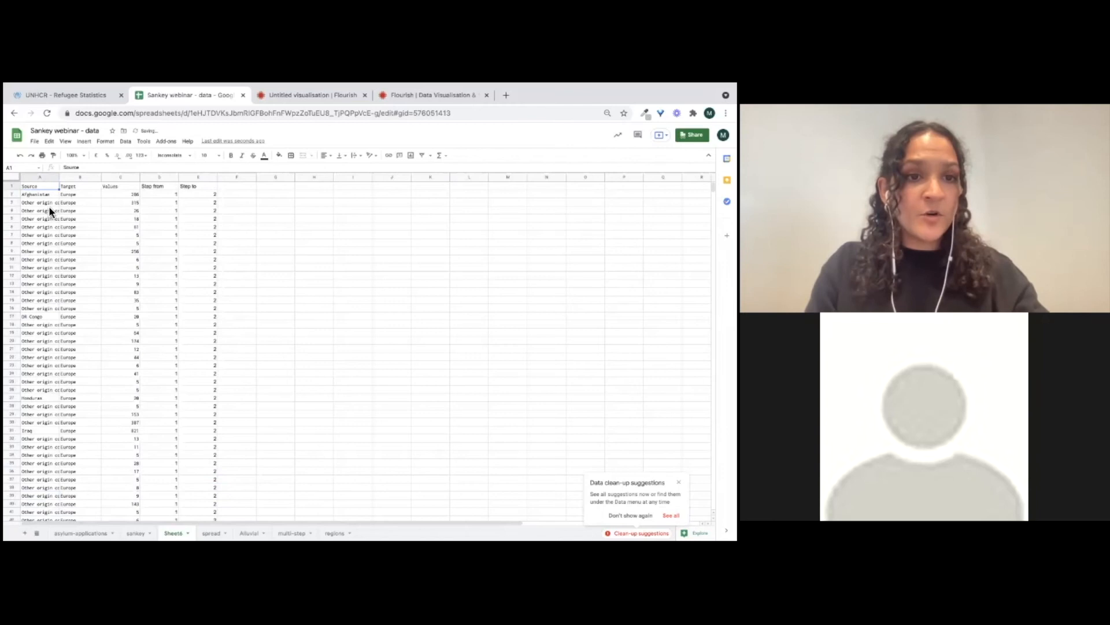
mouse_move(44, 181)
mouse_down()
mouse_move(217, 187)
mouse_move(203, 187)
mouse_up()
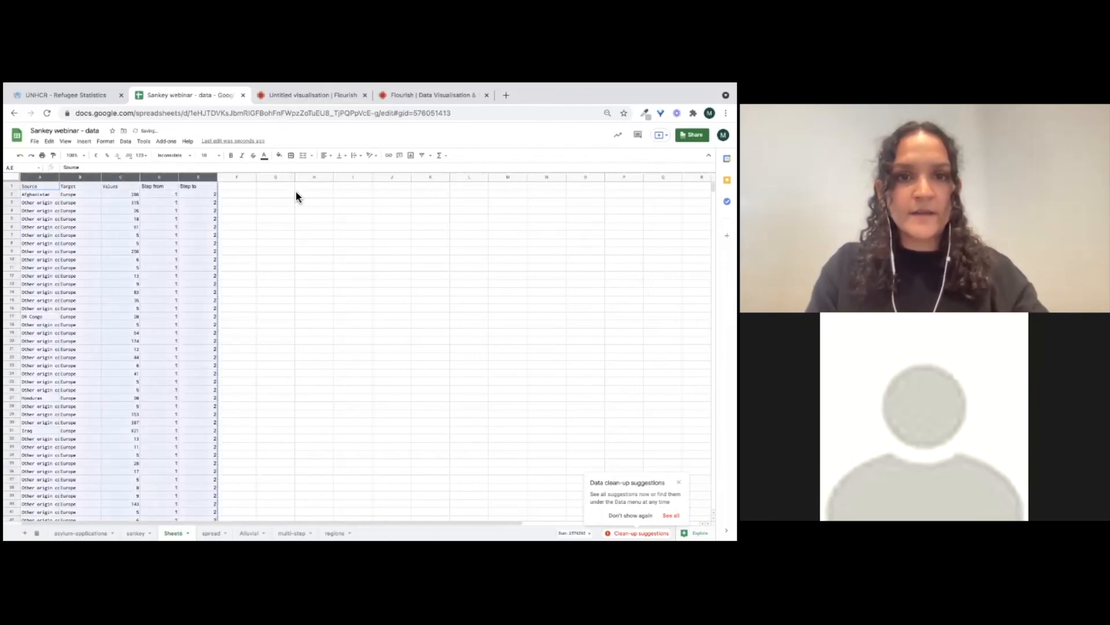
click(282, 250)
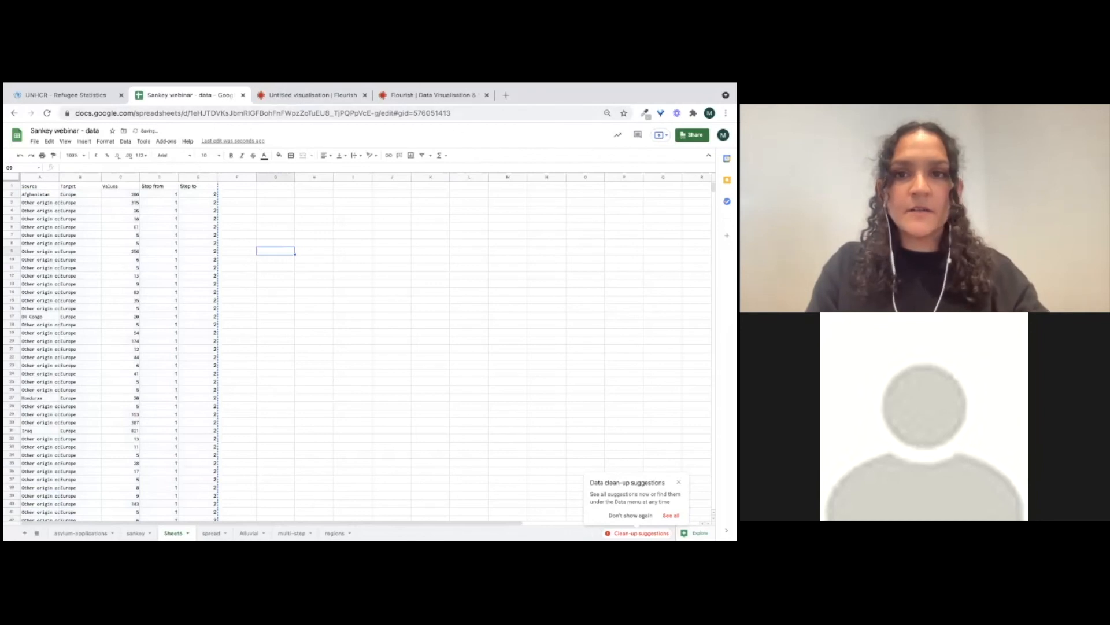
click(448, 243)
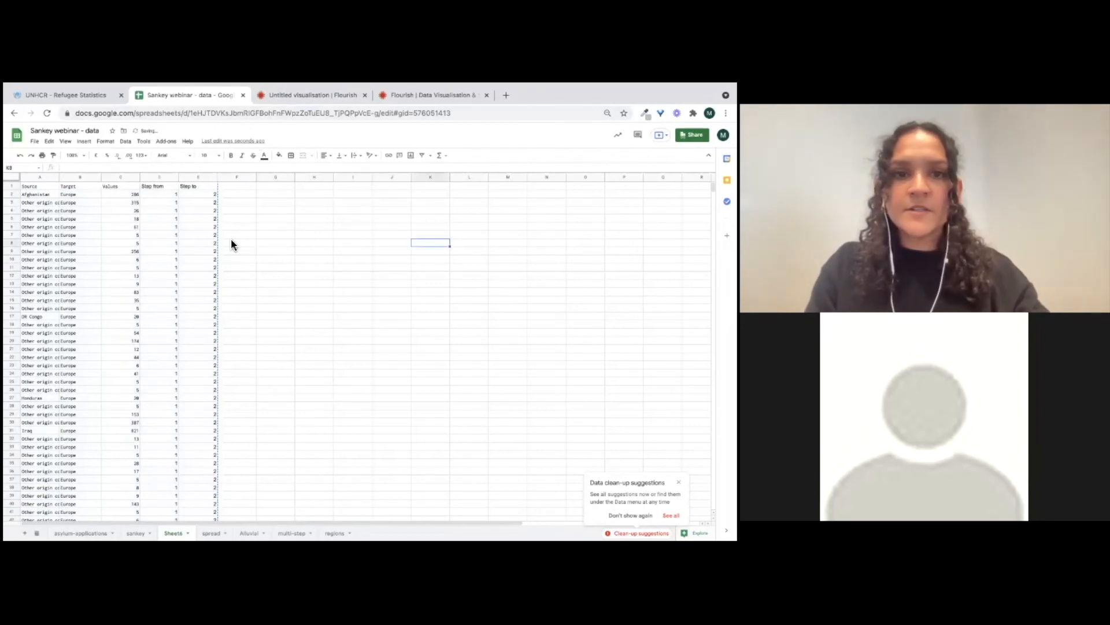
Switch to the Flourish Sankey visualisation and duplicate it
click(64, 94)
click(99, 115)
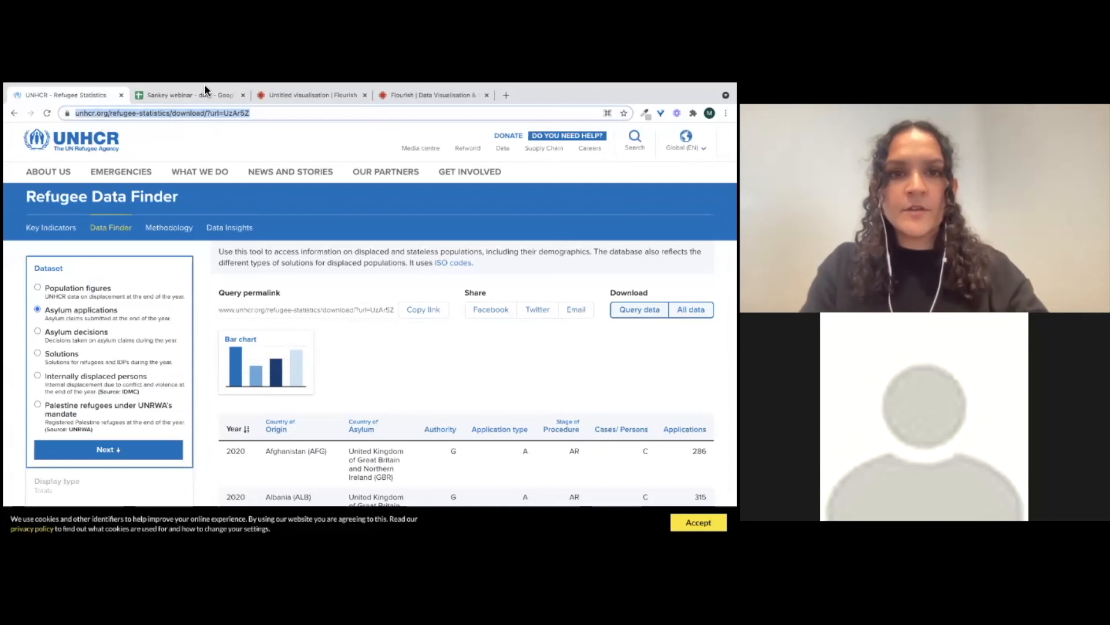
click(276, 102)
click(133, 134)
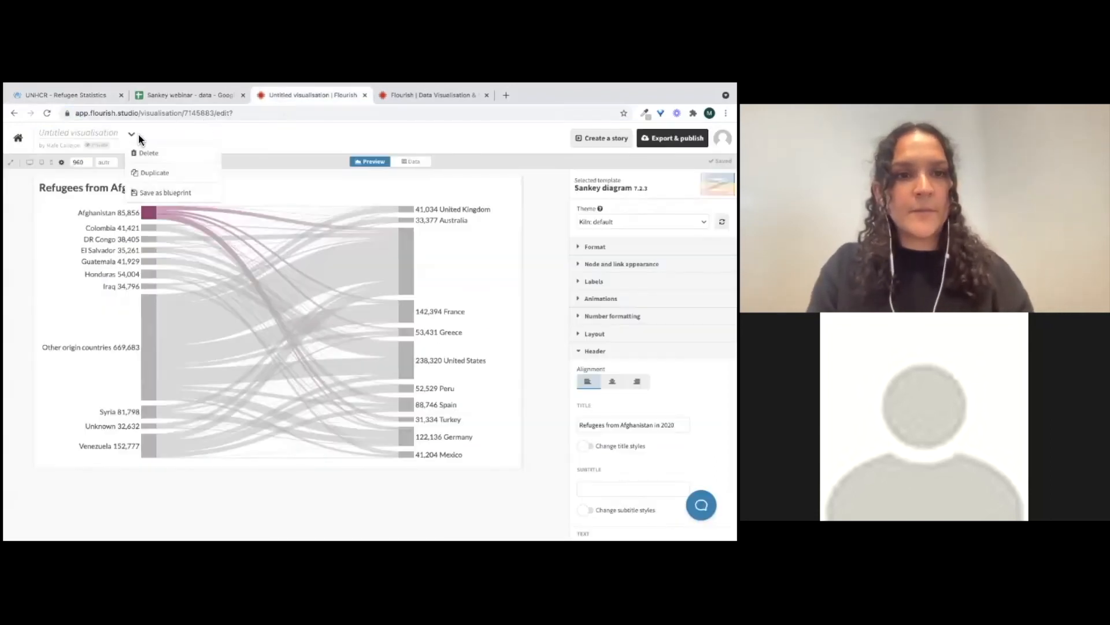
click(145, 171)
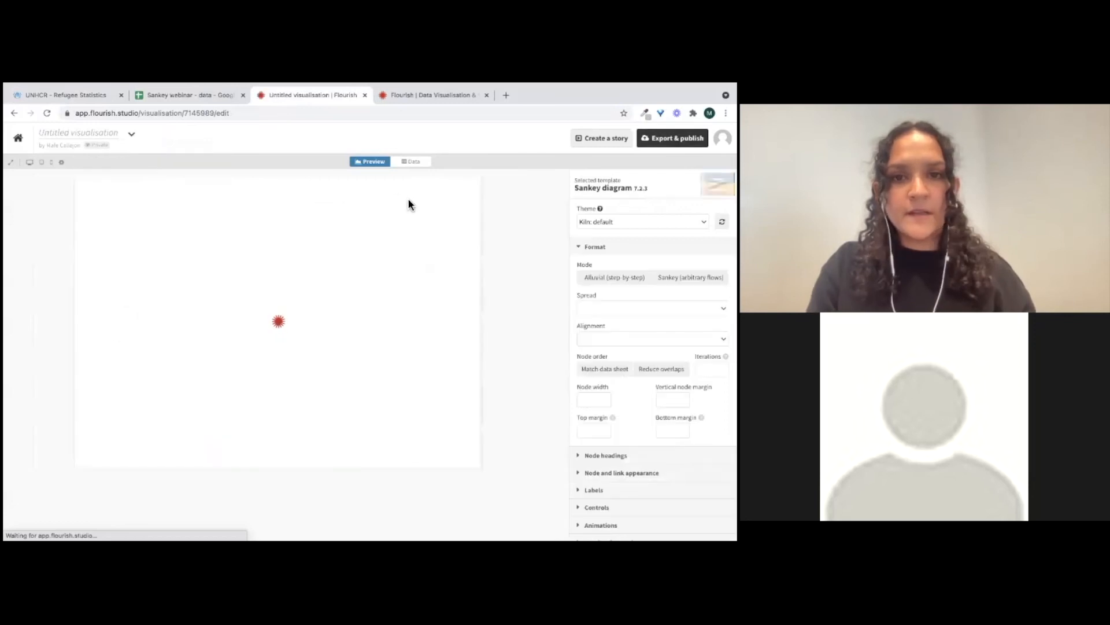
Clear the duplicate's data sheet and paste in the copied multi-step data
click(413, 162)
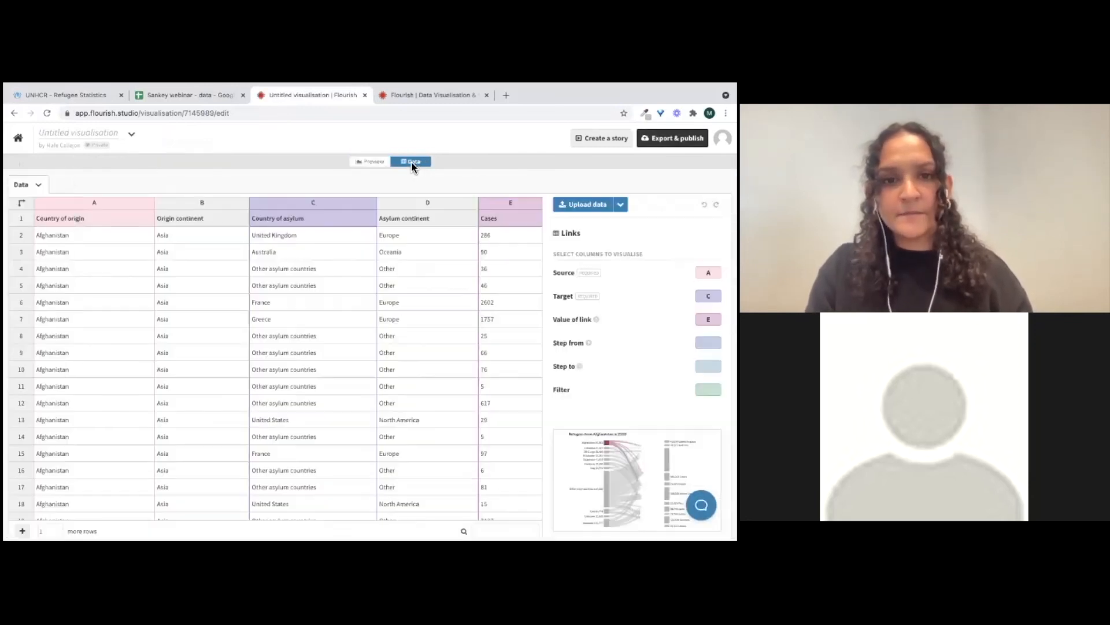
click(38, 186)
click(39, 244)
click(62, 214)
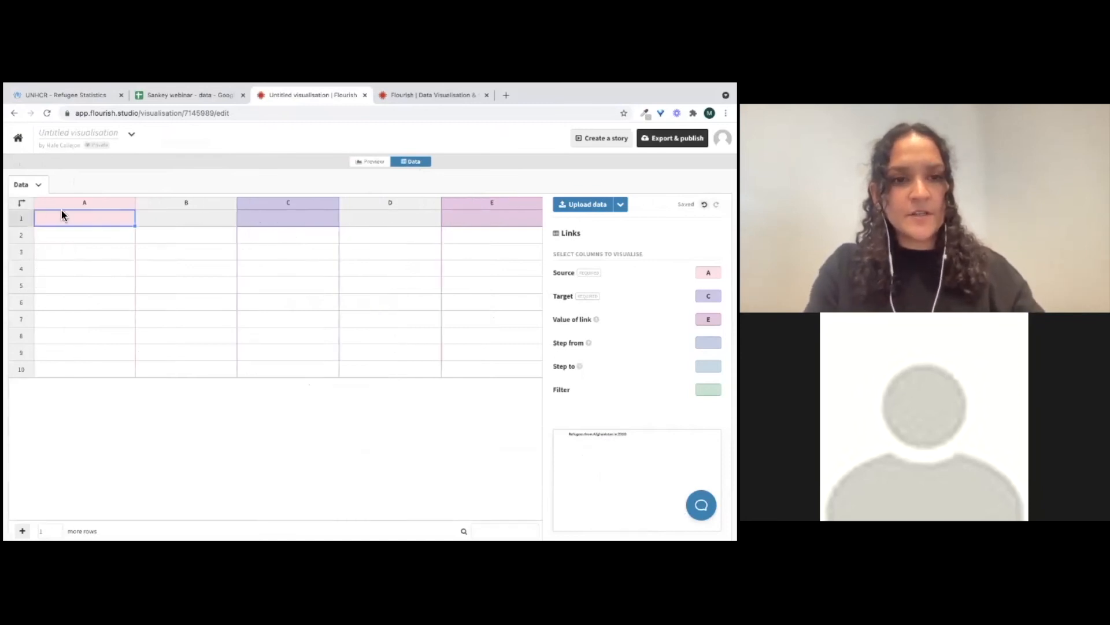
key(ctrl+v)
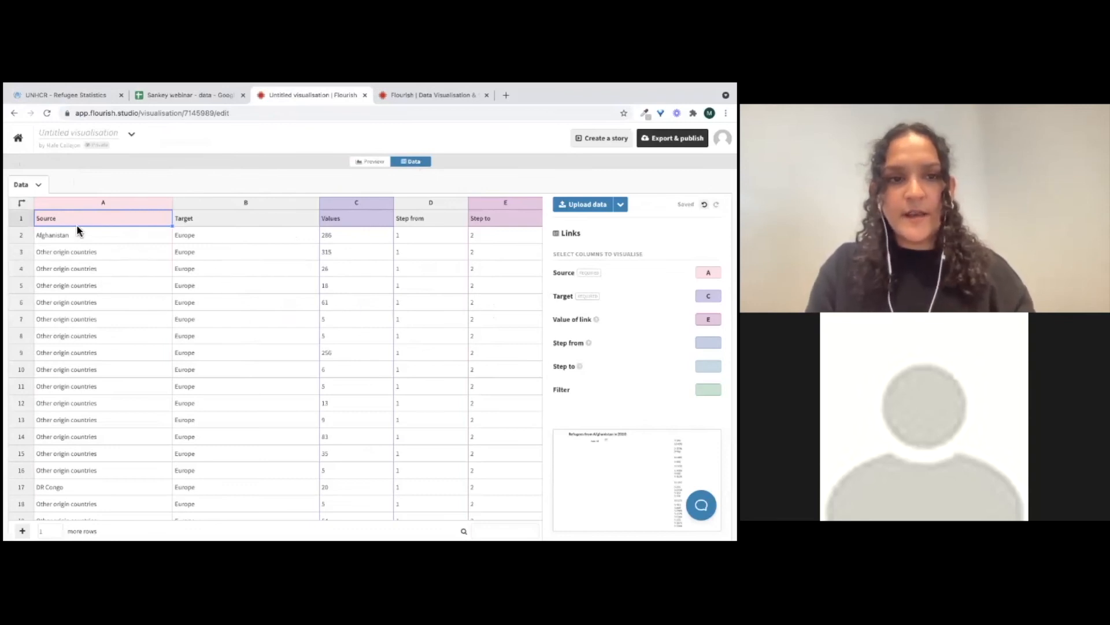
Bind Source to column A, Target to B, Value of link to C, Step from to D and Step to to E
click(88, 204)
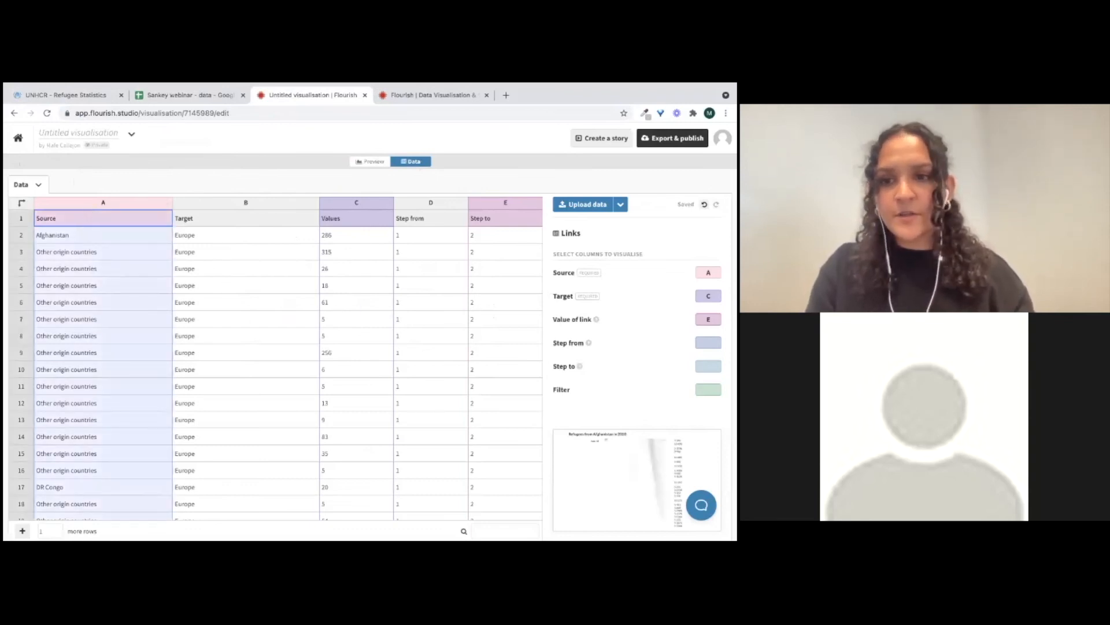
click(708, 272)
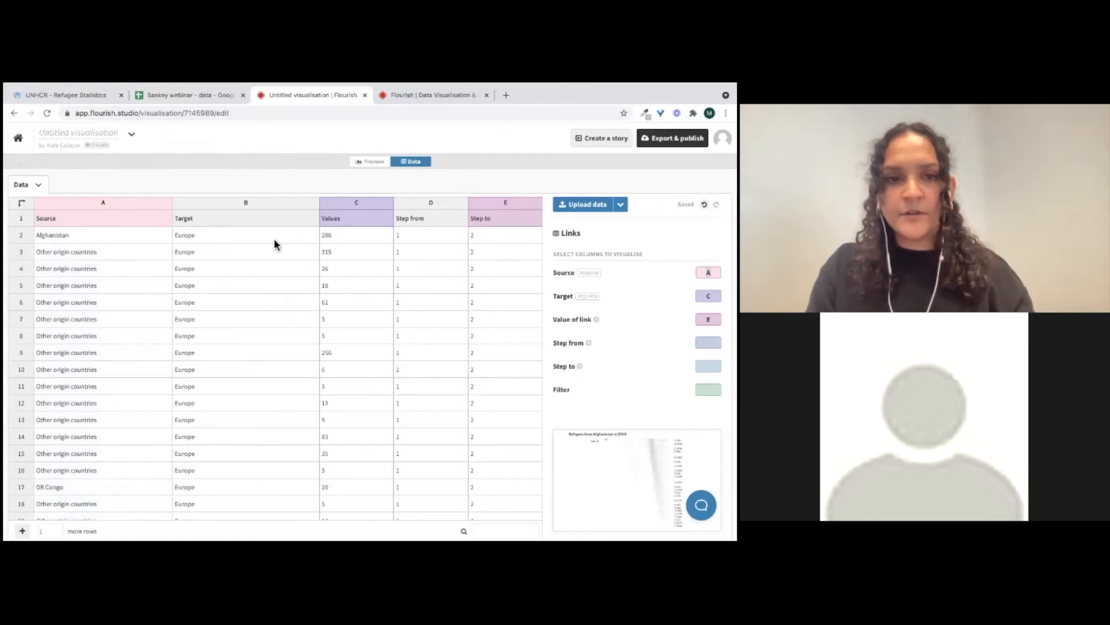
click(227, 203)
click(708, 296)
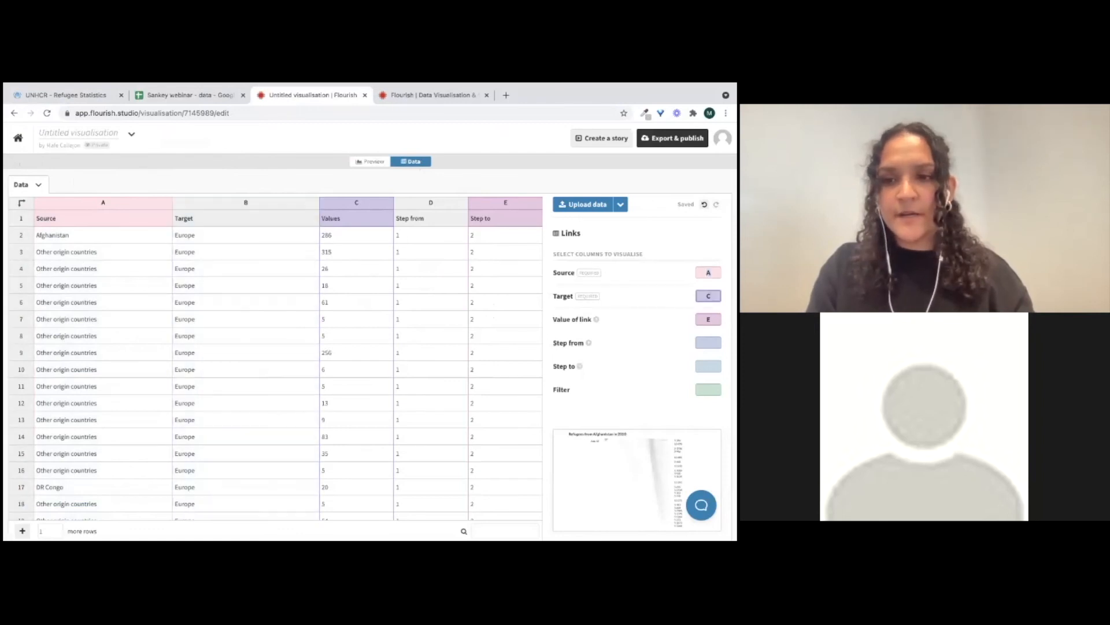
key(BackSpace)
text(B)
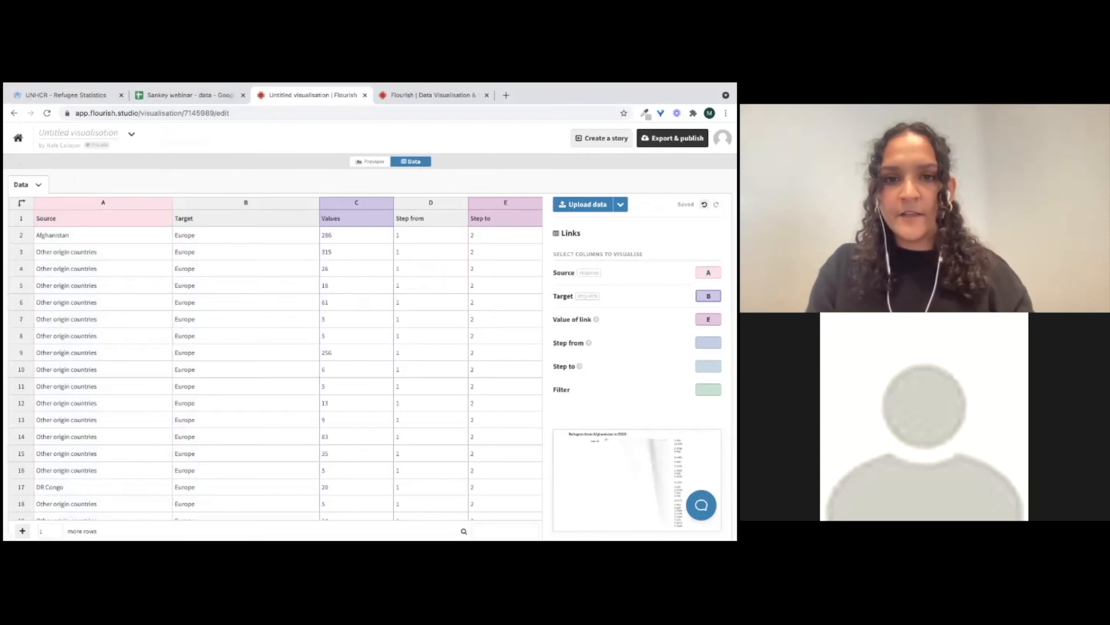
key(Tab)
text(C)
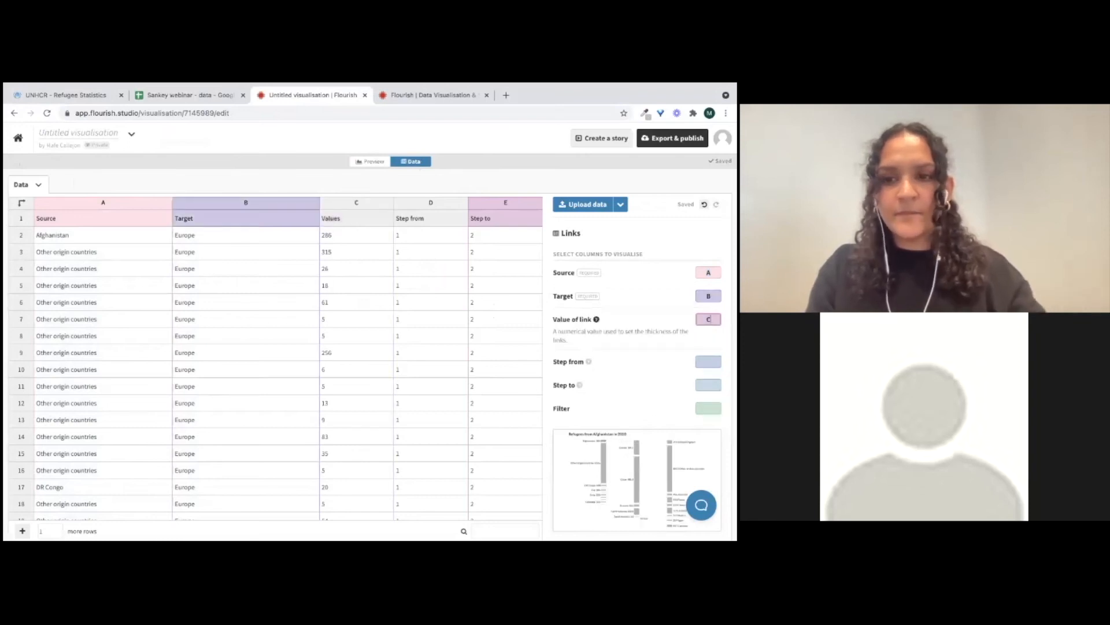
key(Tab)
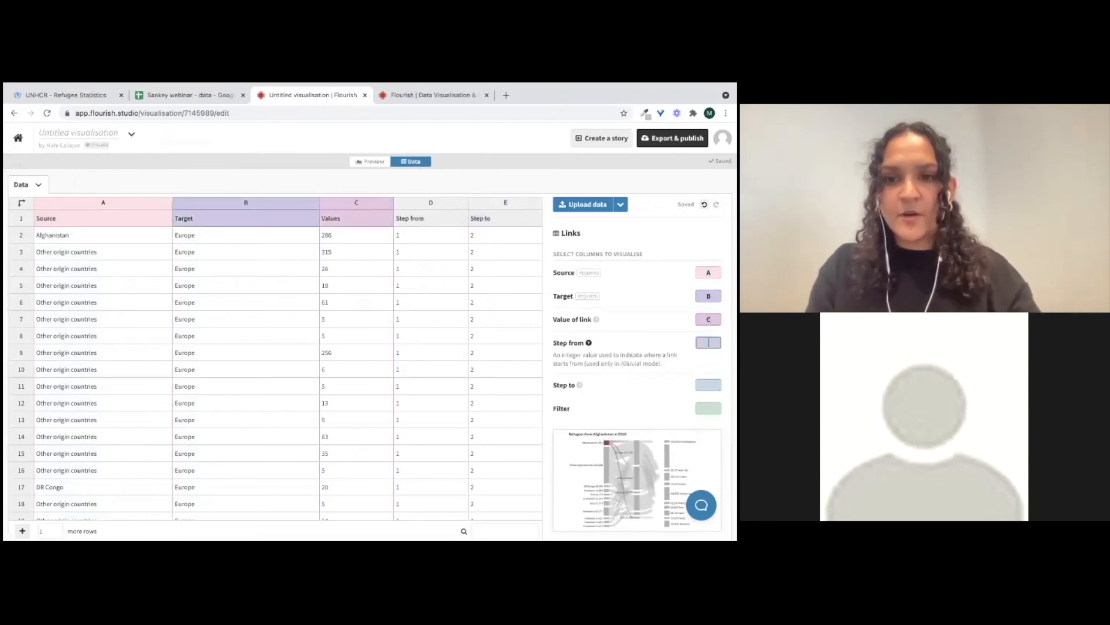
text(D)
key(Tab)
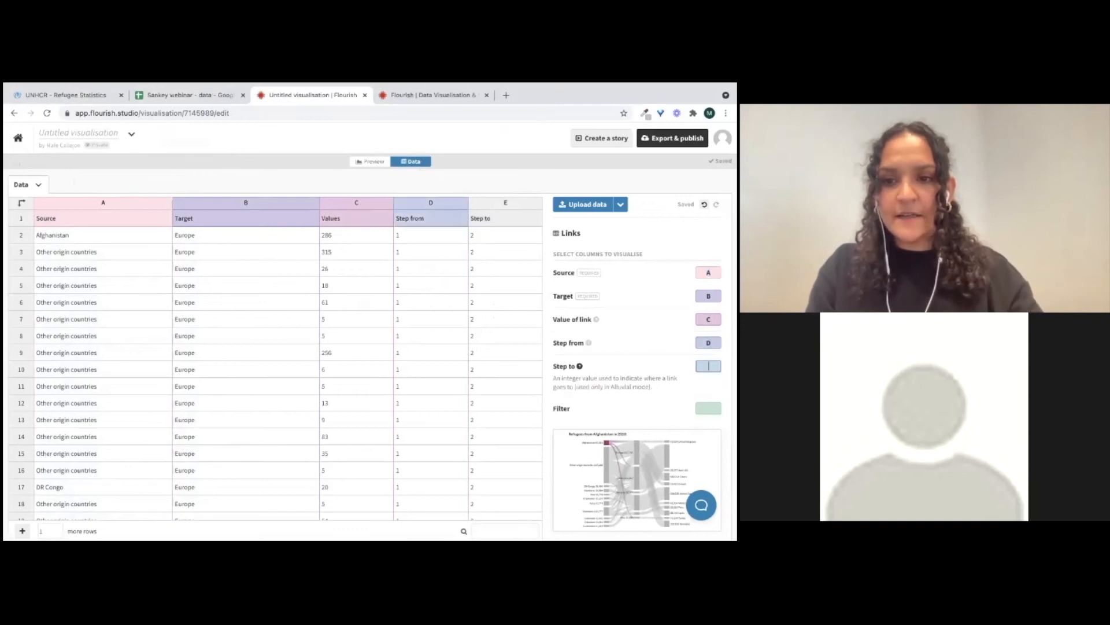
text(E)
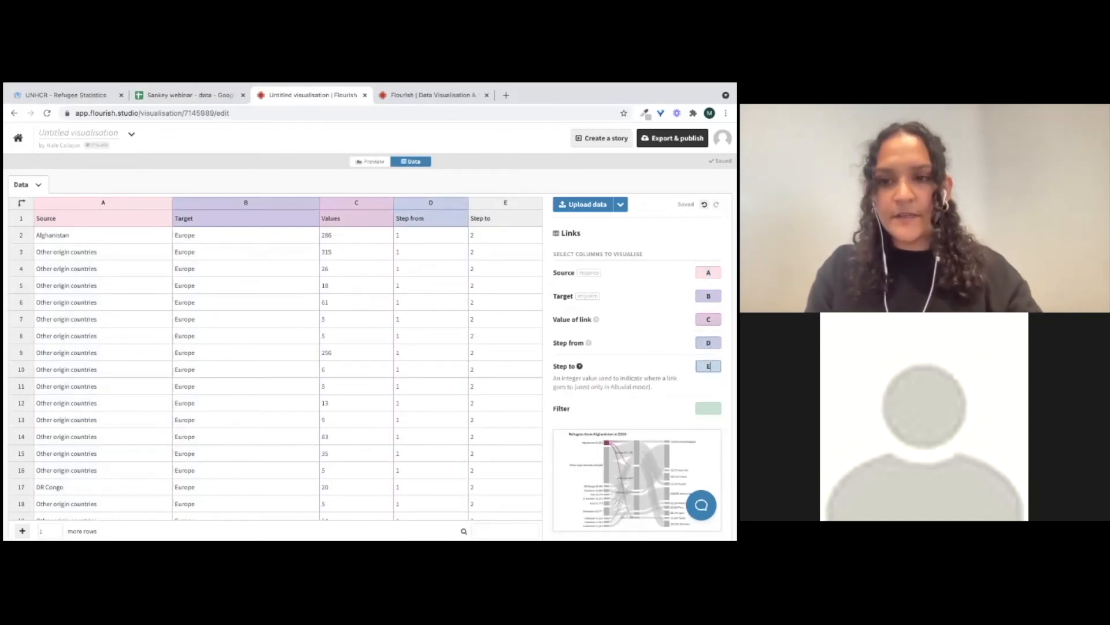
In the preview, set the custom colour override to highlight Europe instead of Afghanistan
click(374, 162)
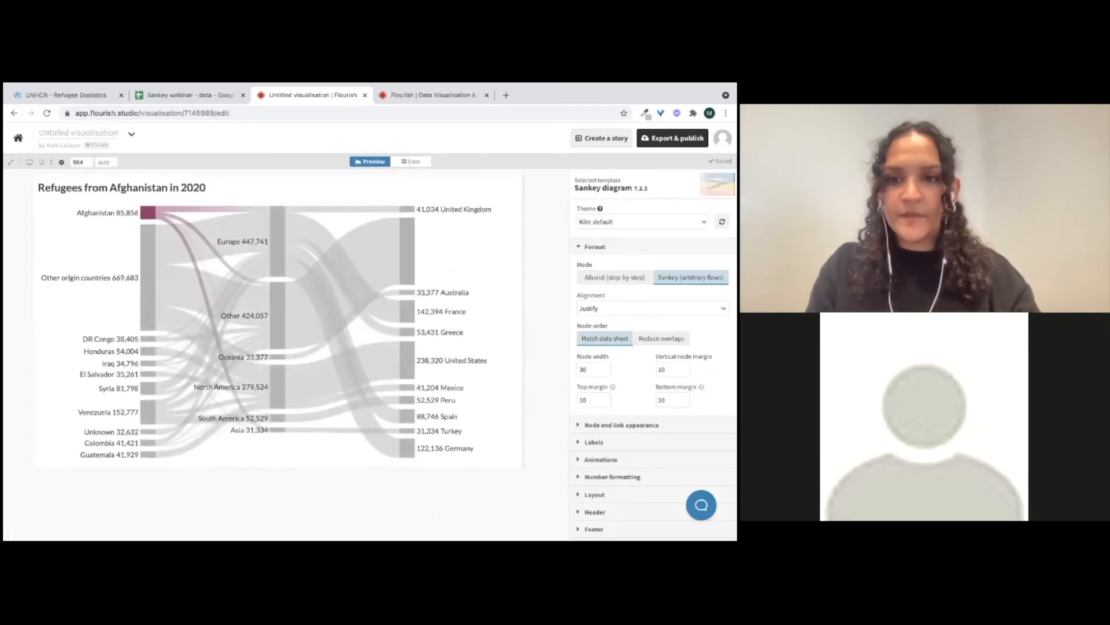
click(595, 247)
click(622, 264)
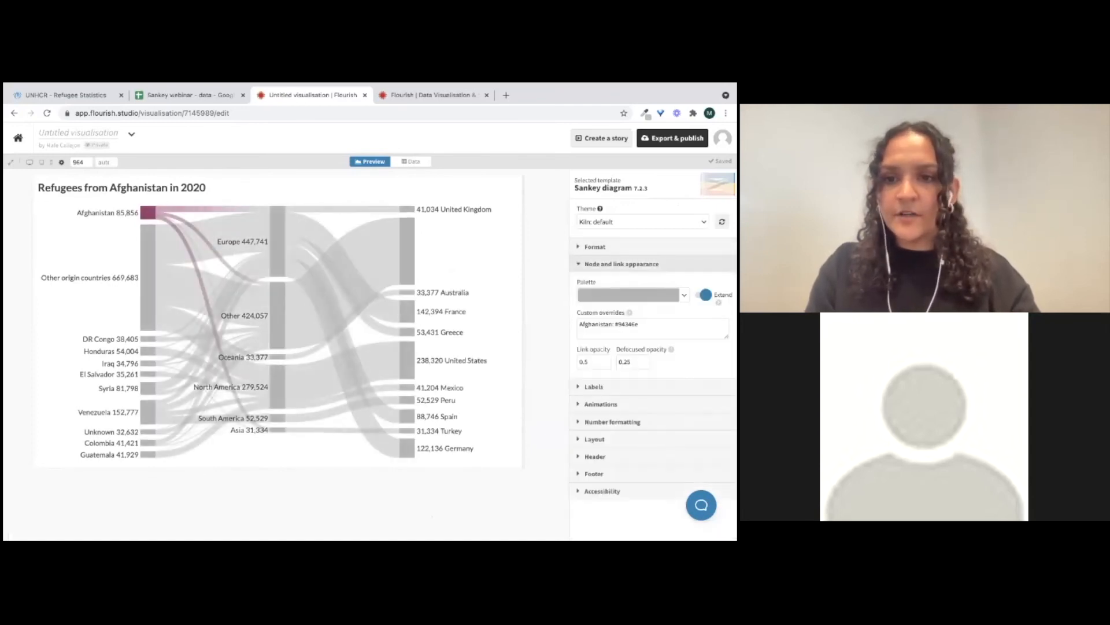
double_click(593, 323)
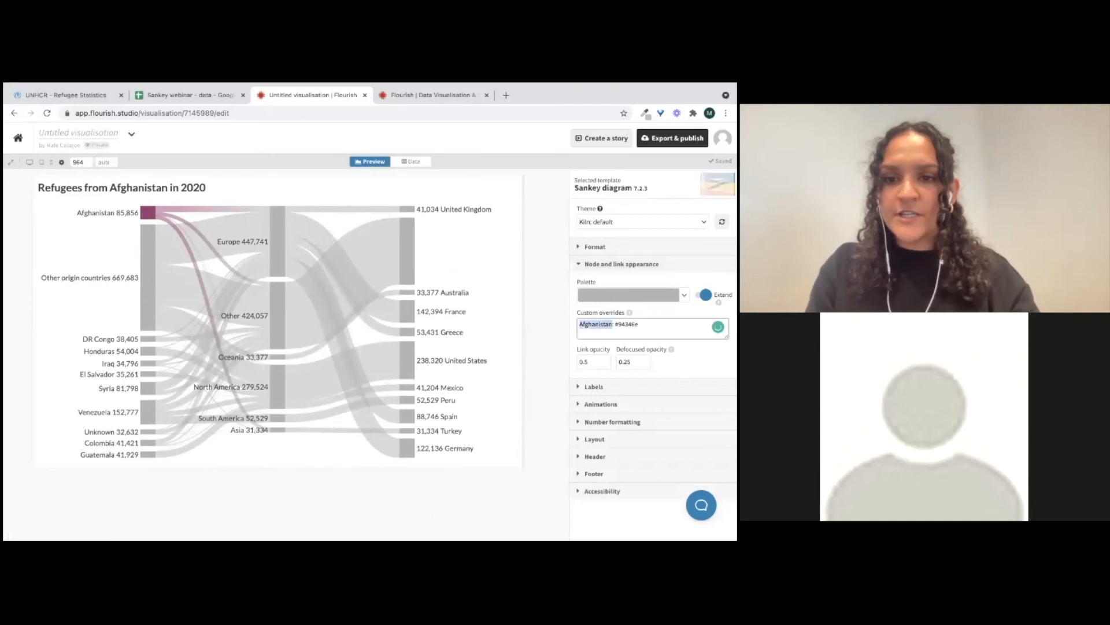
text(Europe)
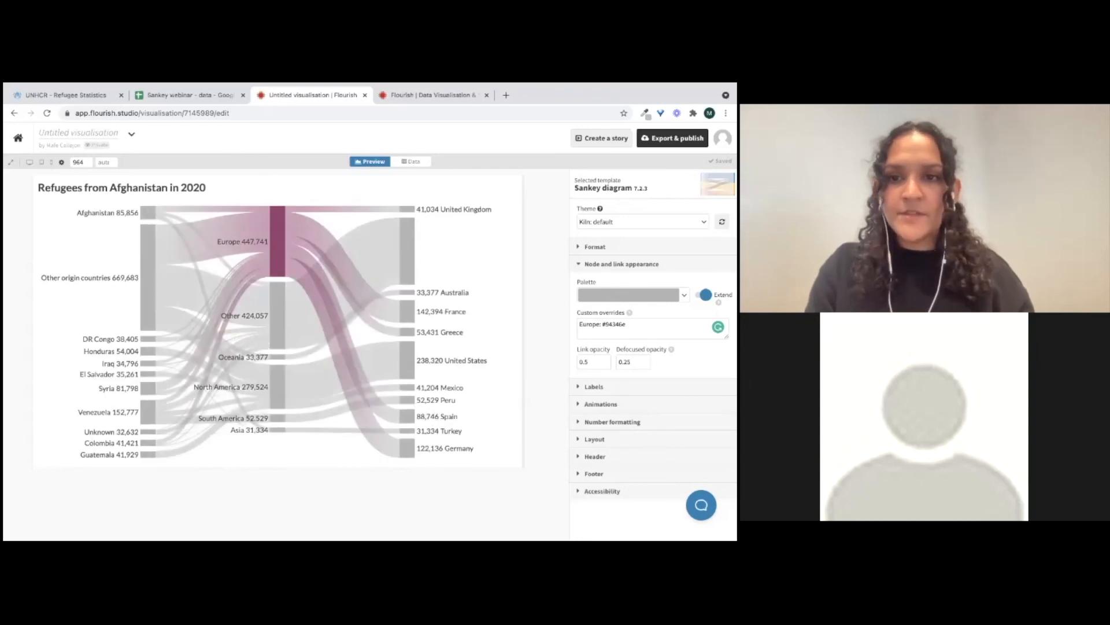
Switch the diagram's mode to Alluvial (step-by-step)
click(621, 264)
click(595, 246)
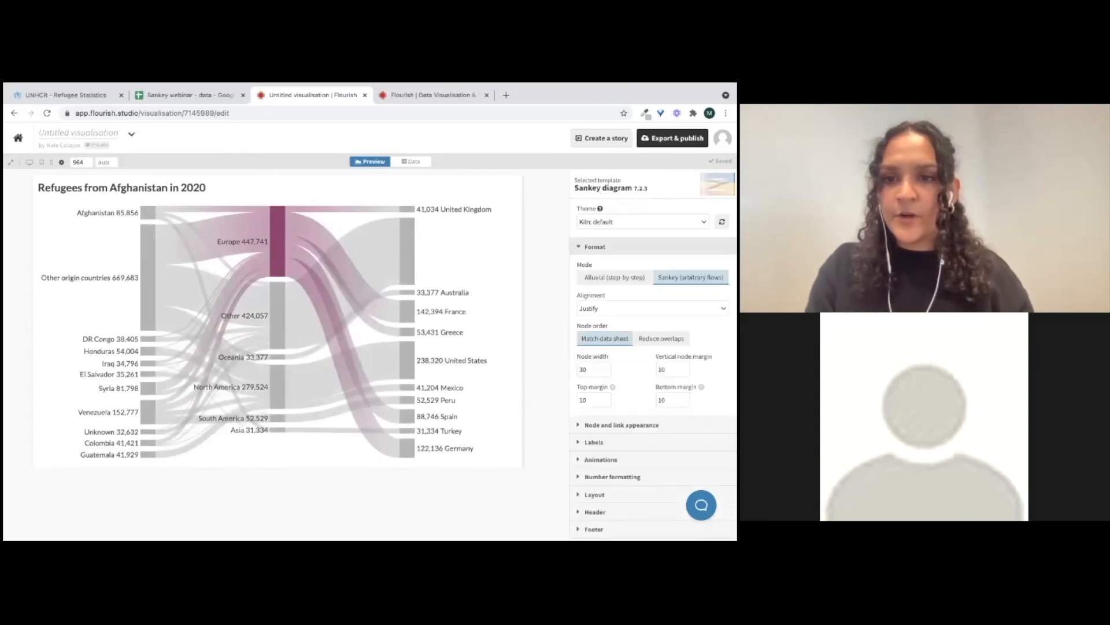
click(615, 277)
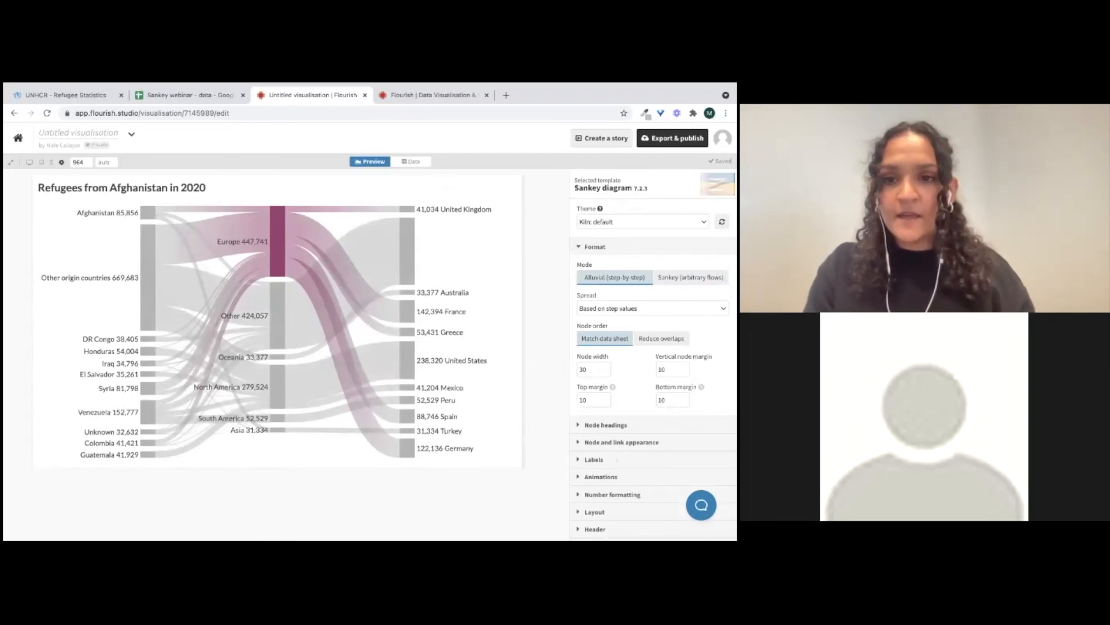
click(652, 308)
click(652, 308)
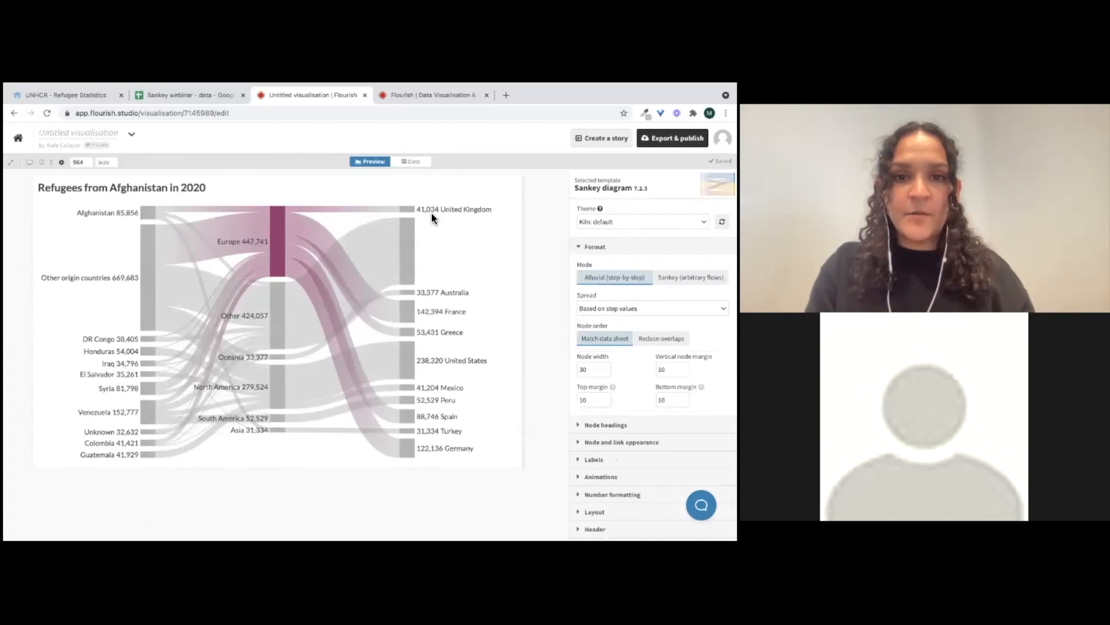
Open the visualisation's data sheet
mouse_move(274, 227)
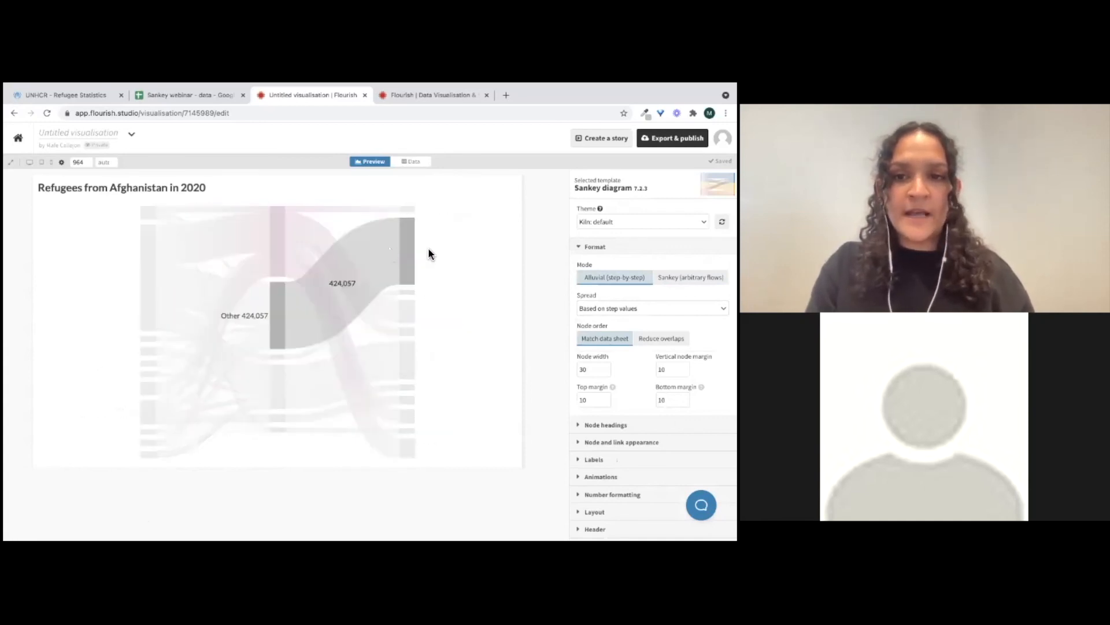
click(414, 162)
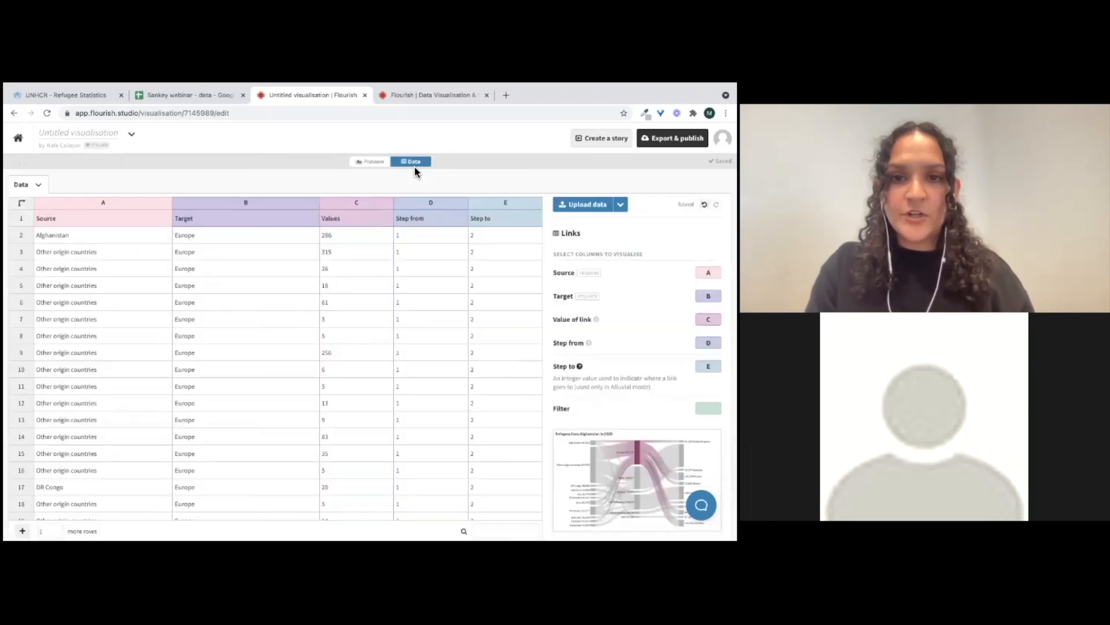
Compare the data sheet's step columns with the alluvial preview and review the Spread options
click(436, 238)
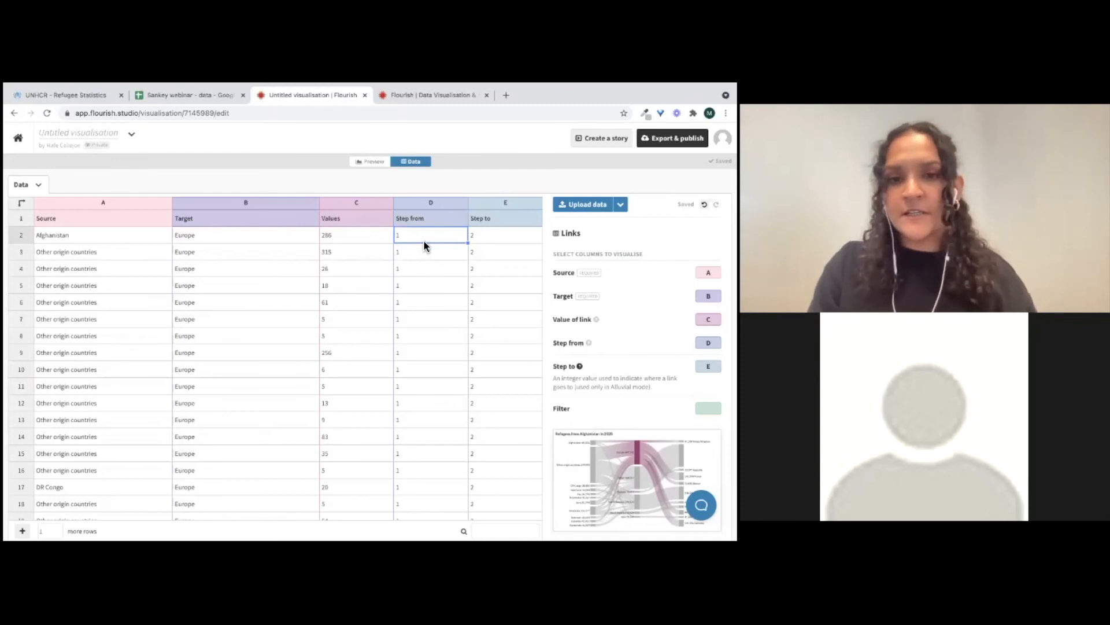
click(371, 162)
click(652, 308)
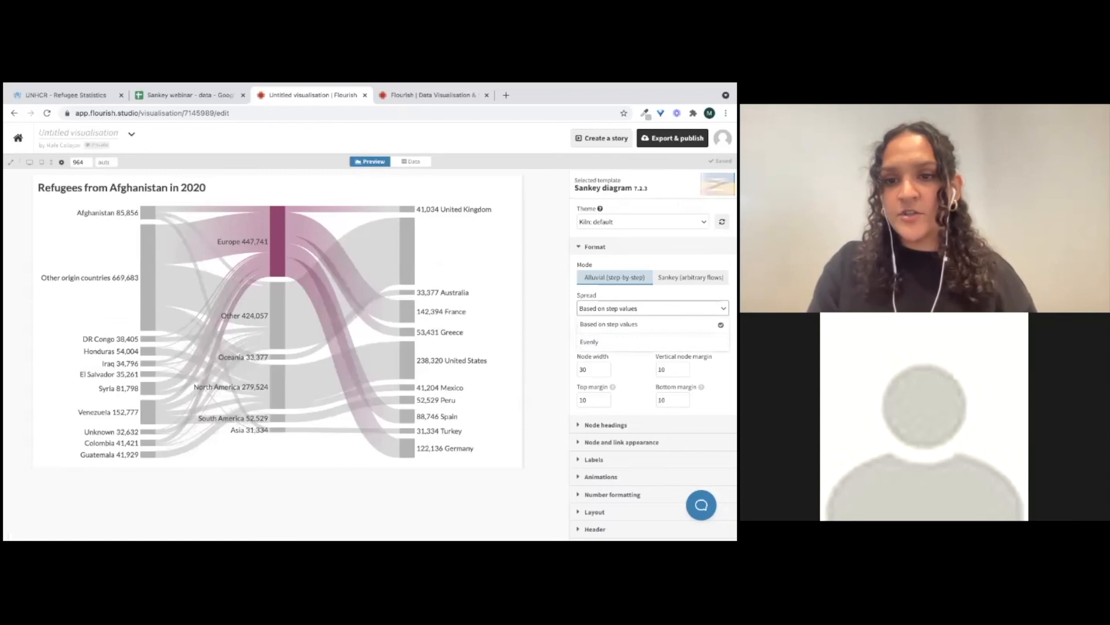
key(Escape)
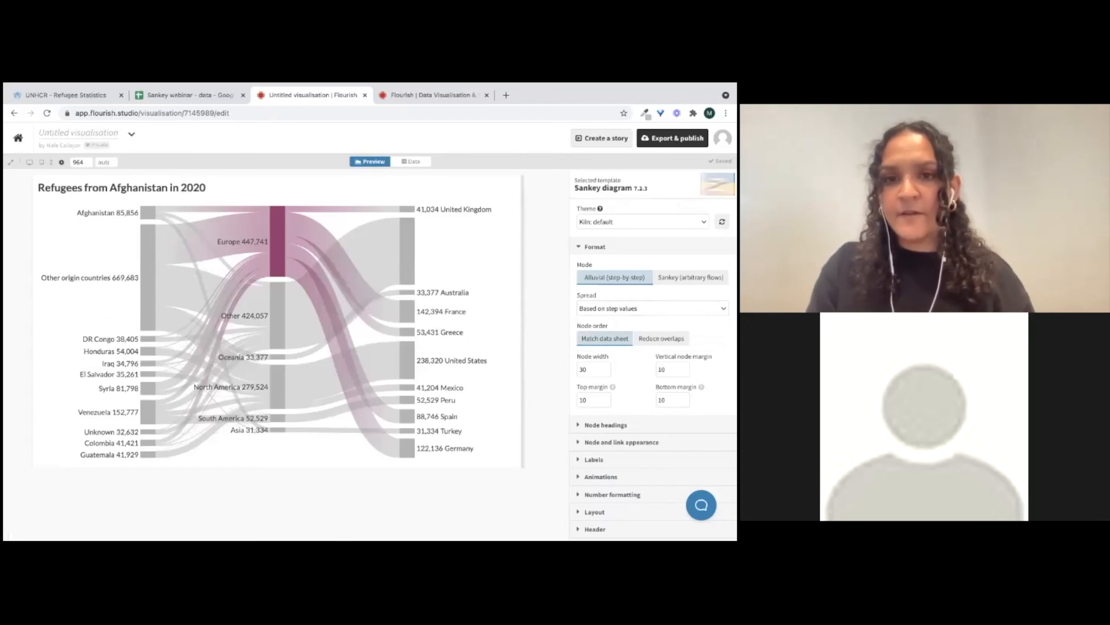
click(419, 163)
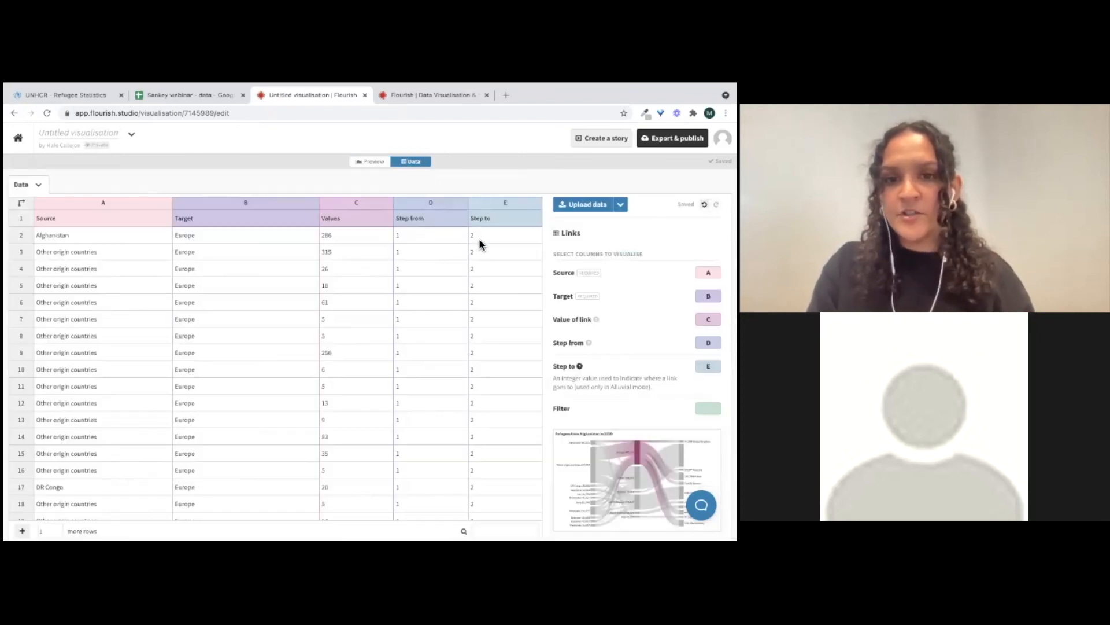
click(375, 163)
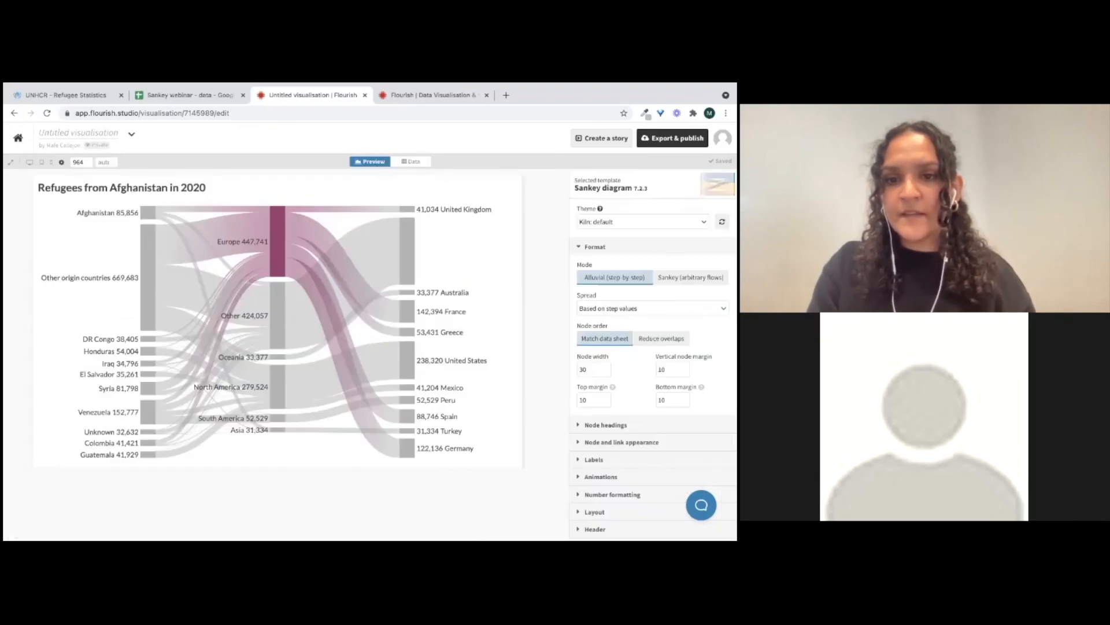
click(596, 247)
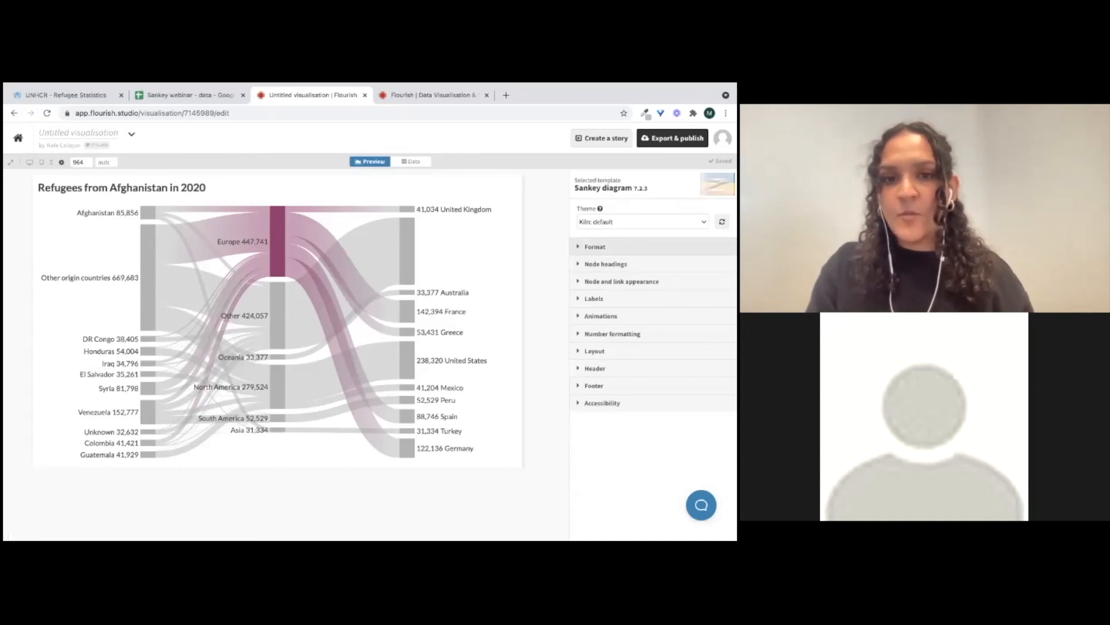
click(408, 160)
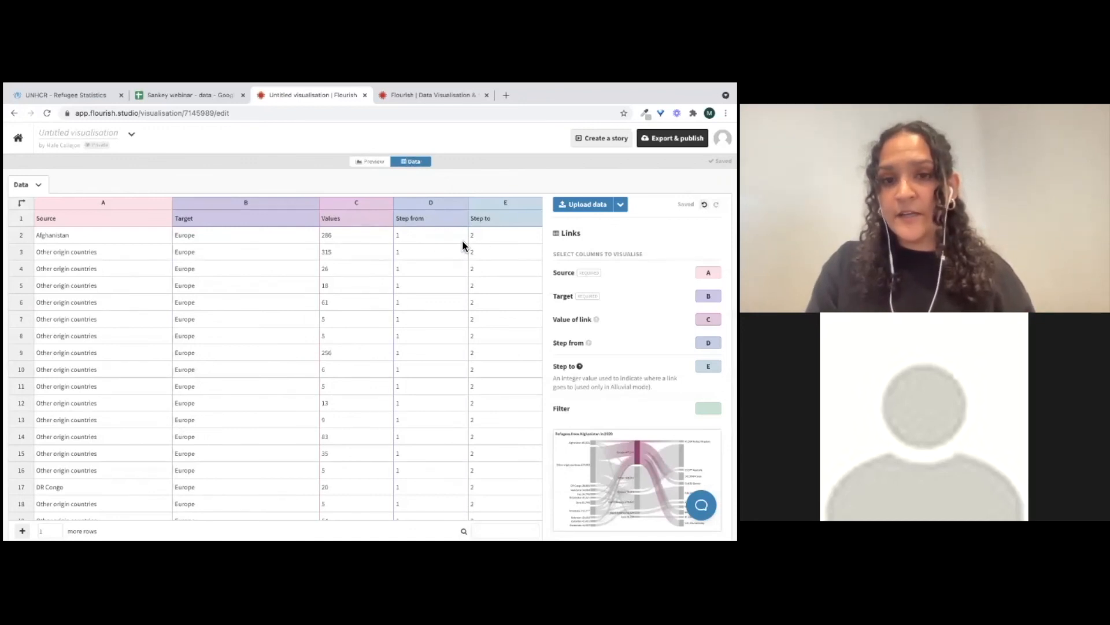
click(373, 162)
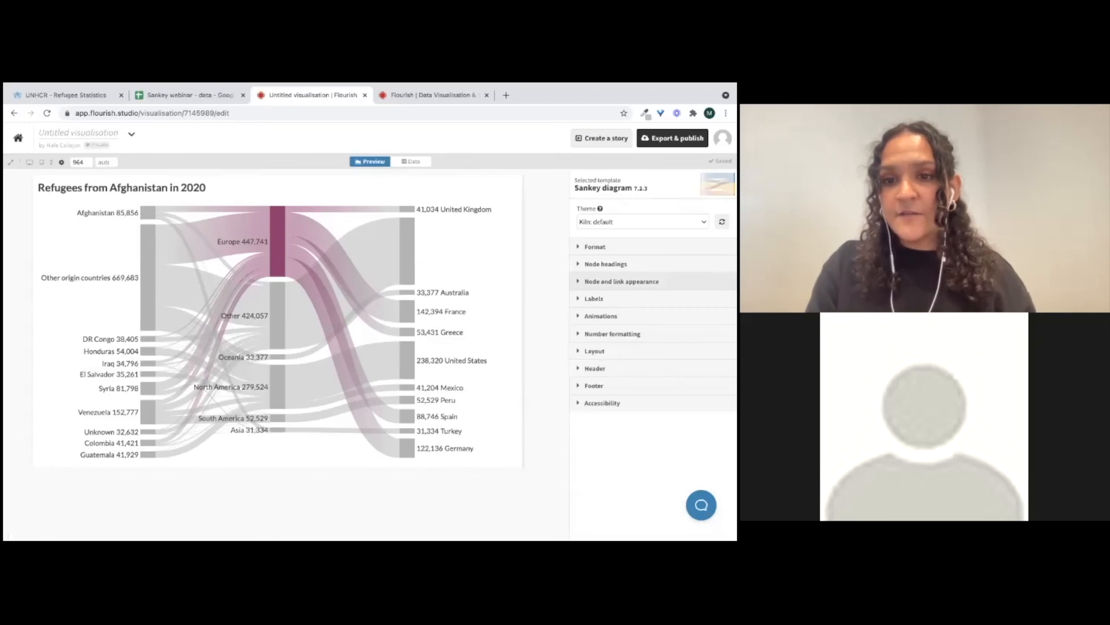
Try showing node headings for the steps, checking them against the data sheet before hiding them again
click(585, 285)
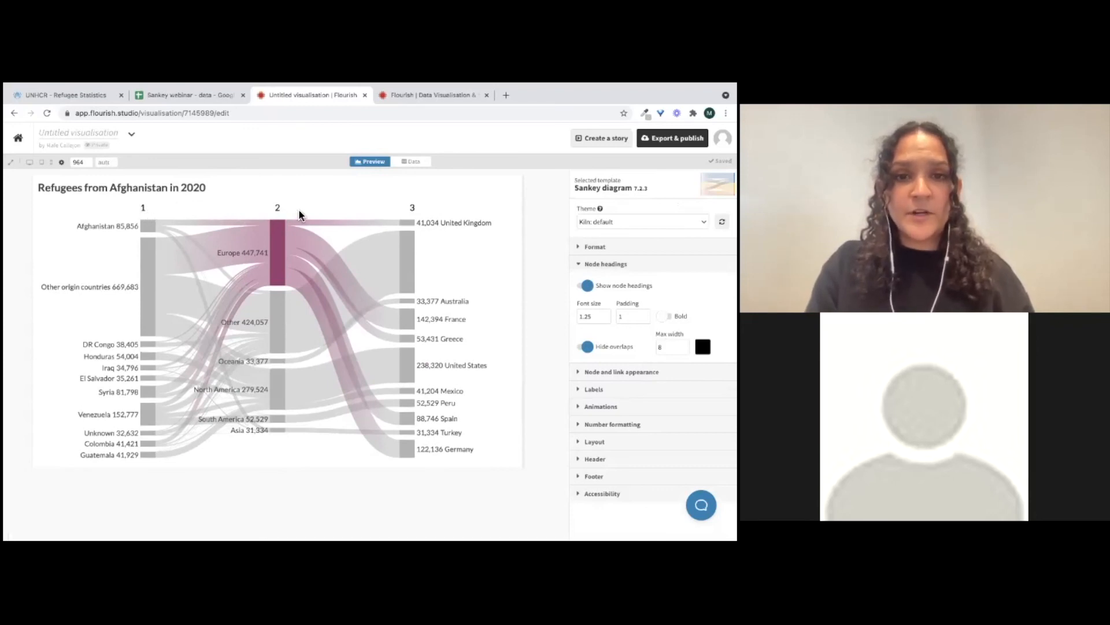
click(411, 162)
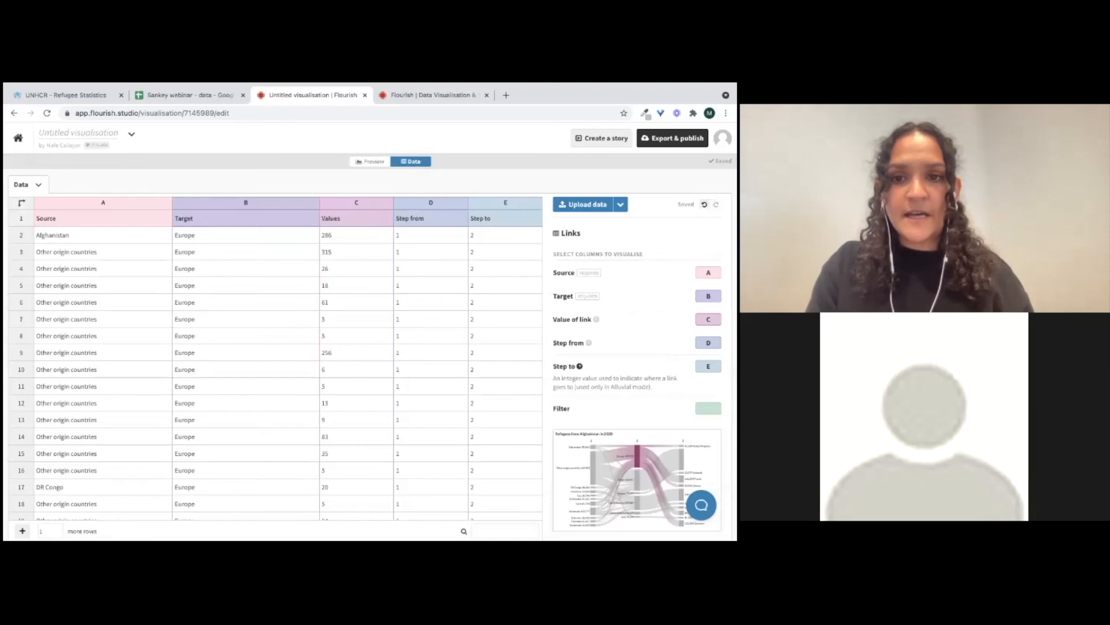
click(428, 241)
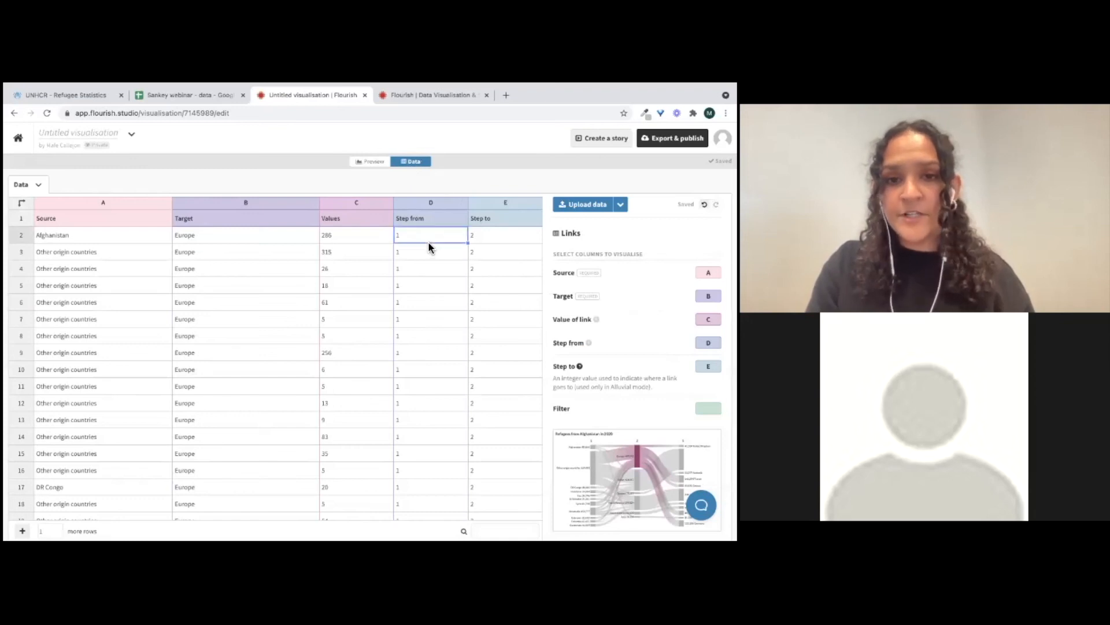
click(371, 164)
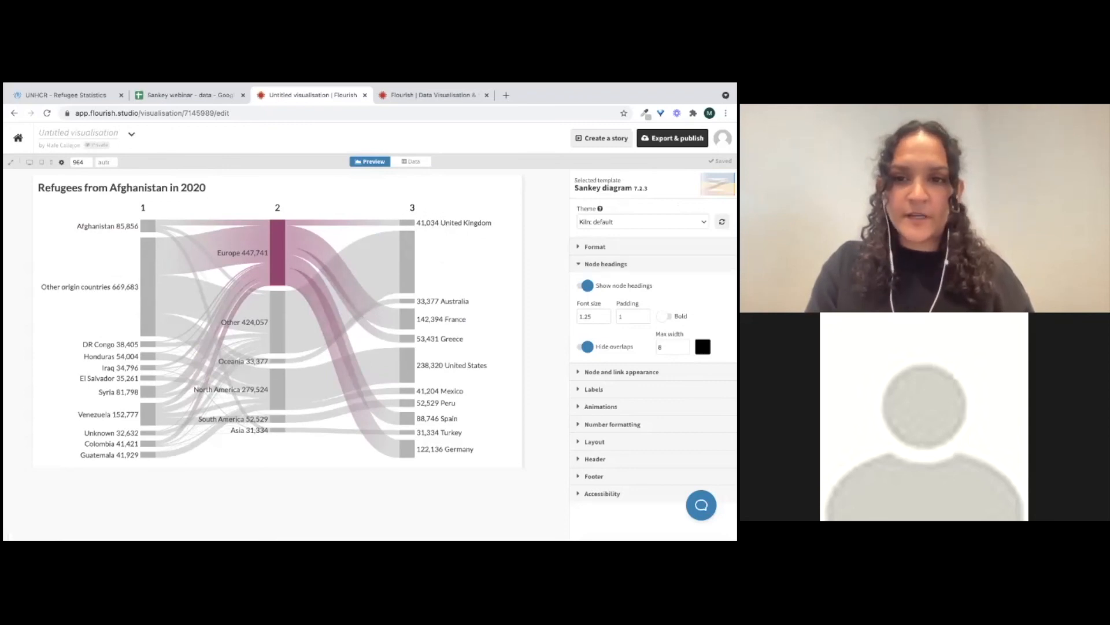
click(586, 285)
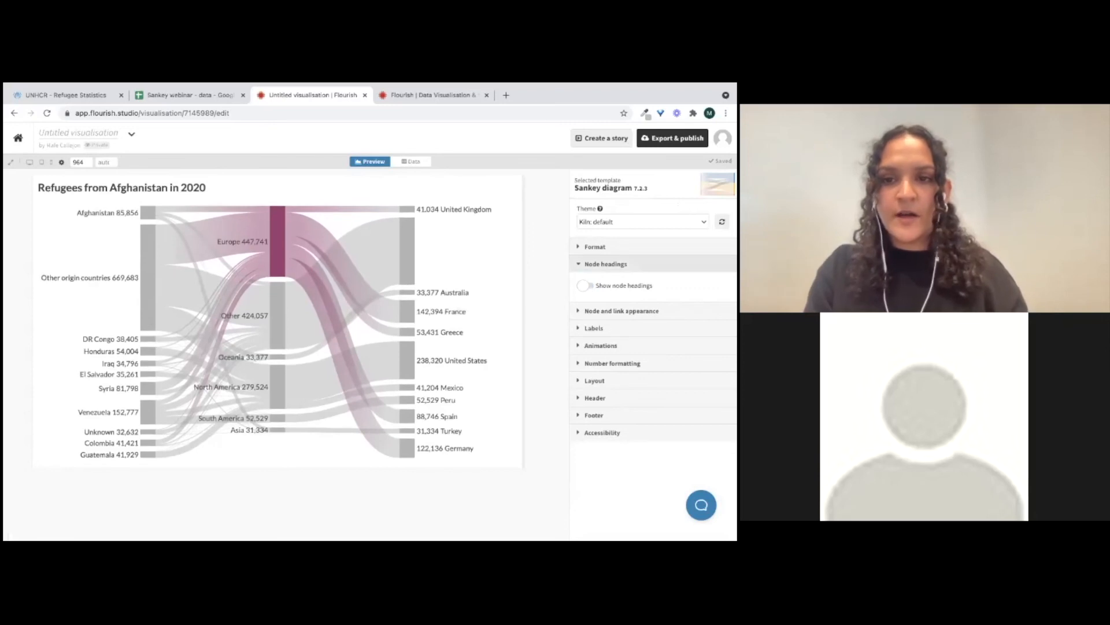
click(605, 263)
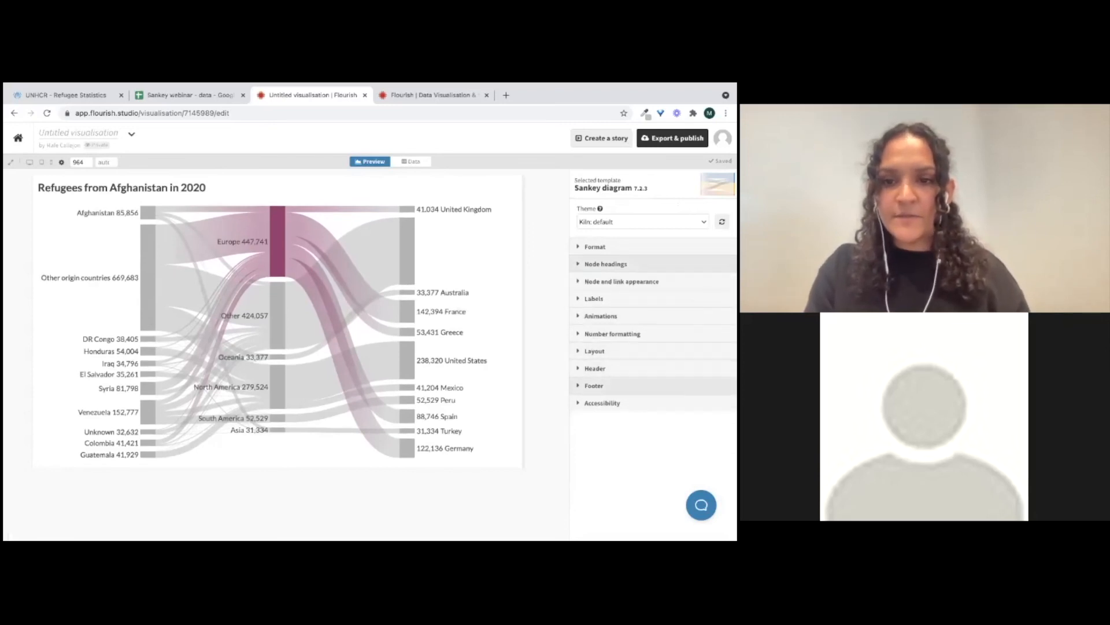
Change the diagram title to "Most refugees ask for asylum in Europe"
click(595, 368)
click(627, 442)
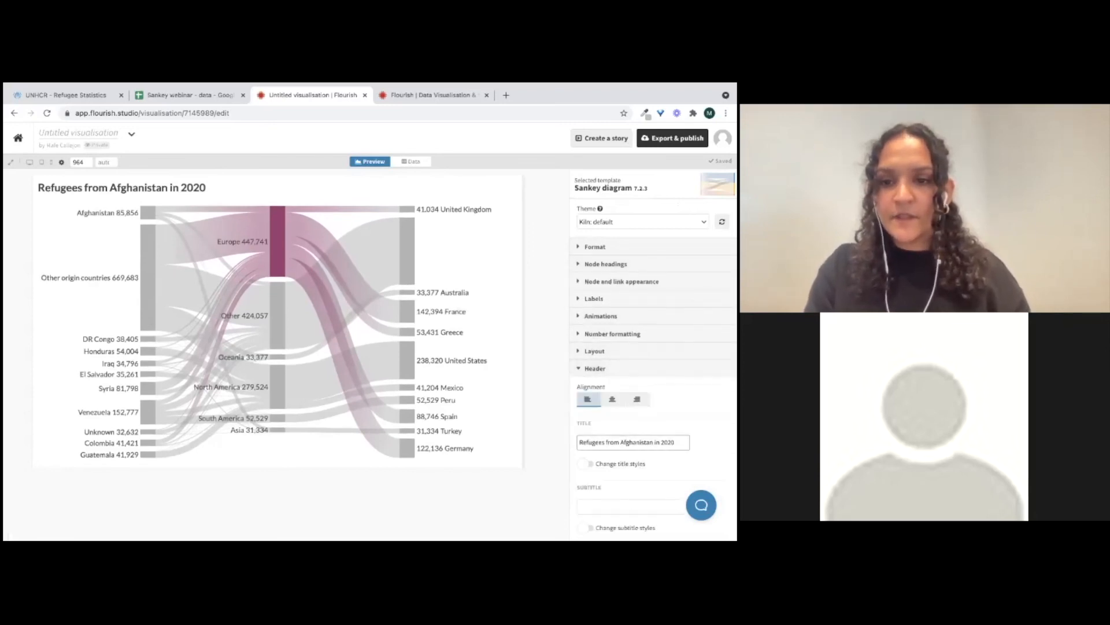
key(ctrl+a)
text(mOST)
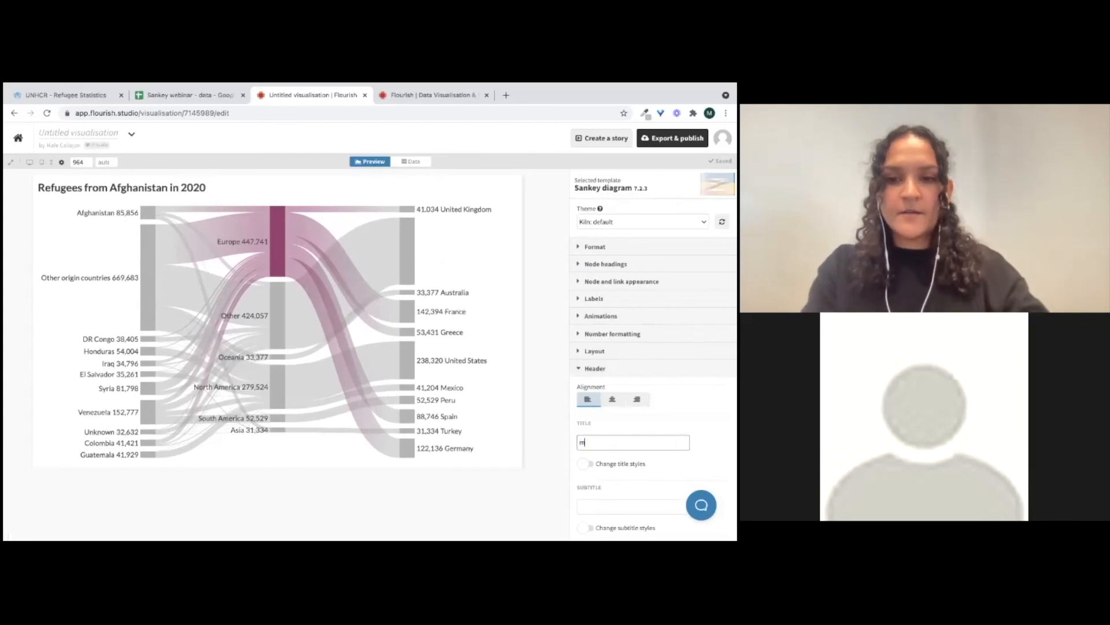
key(BackSpace)
key(BackSpace)
key(BackSpace)
key(BackSpace)
text(Mos)
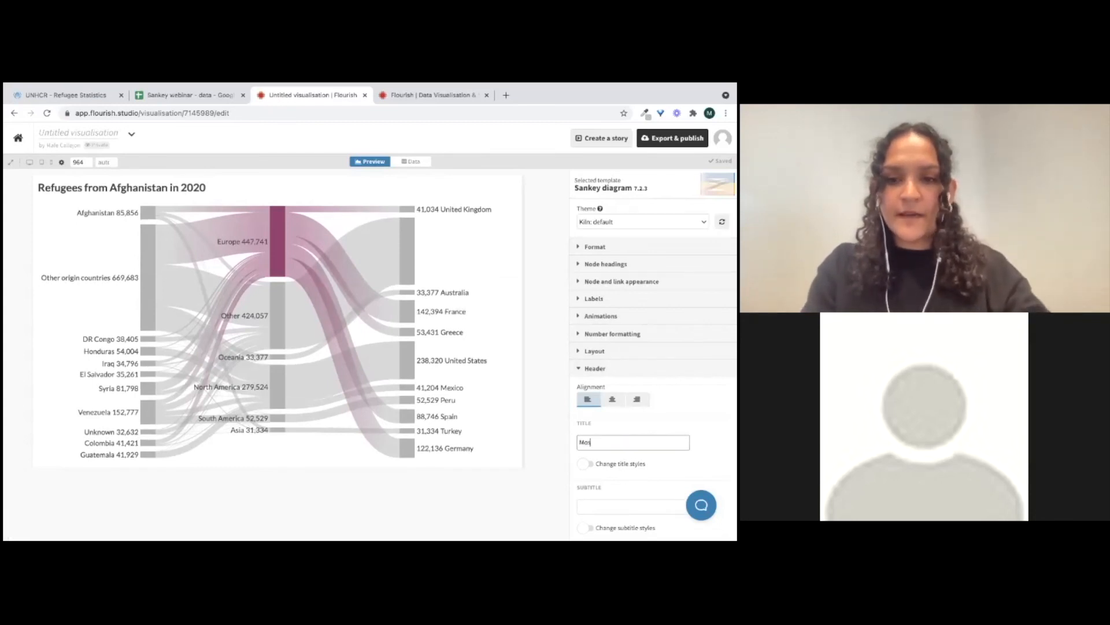
text(t refugees ask for asylum in Europe)
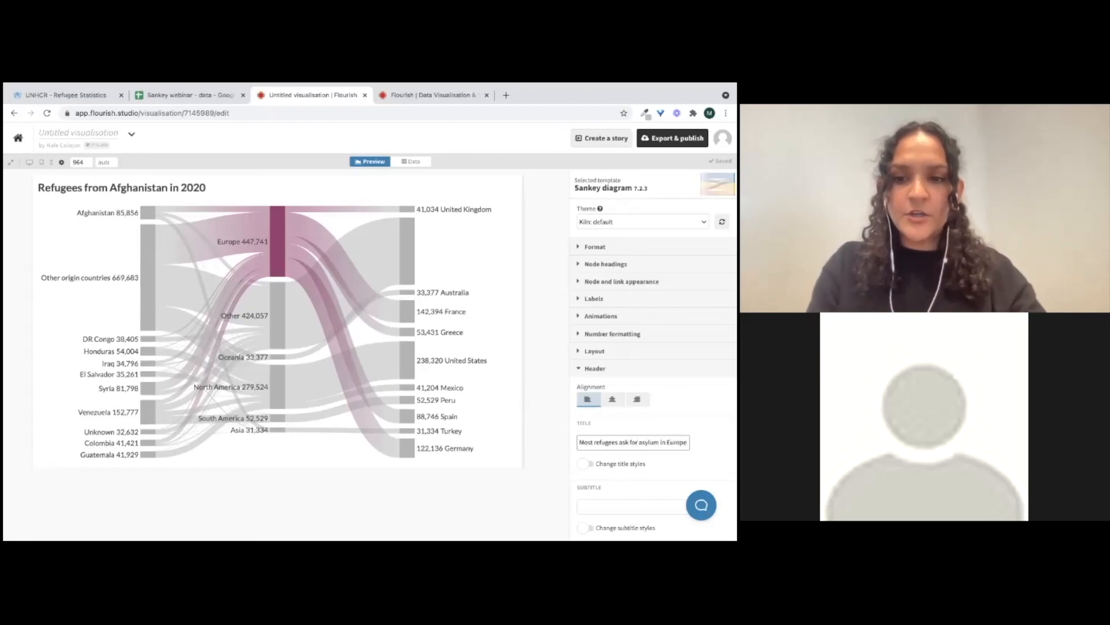
key(Return)
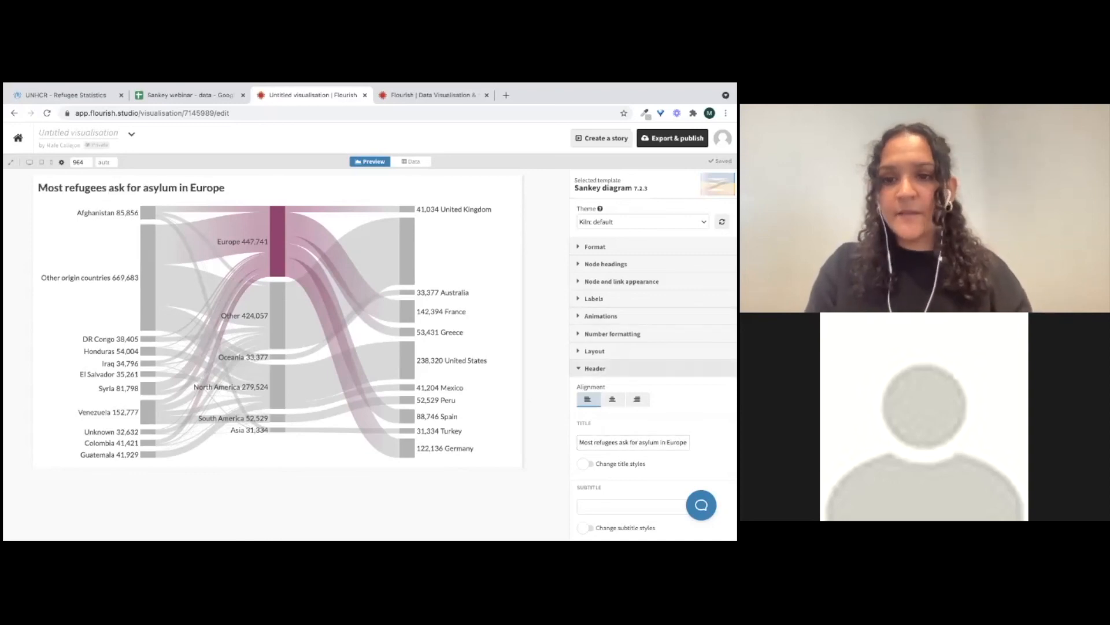
Add a custom colour override making Venezuela red alongside the Europe highlight
click(595, 368)
click(606, 264)
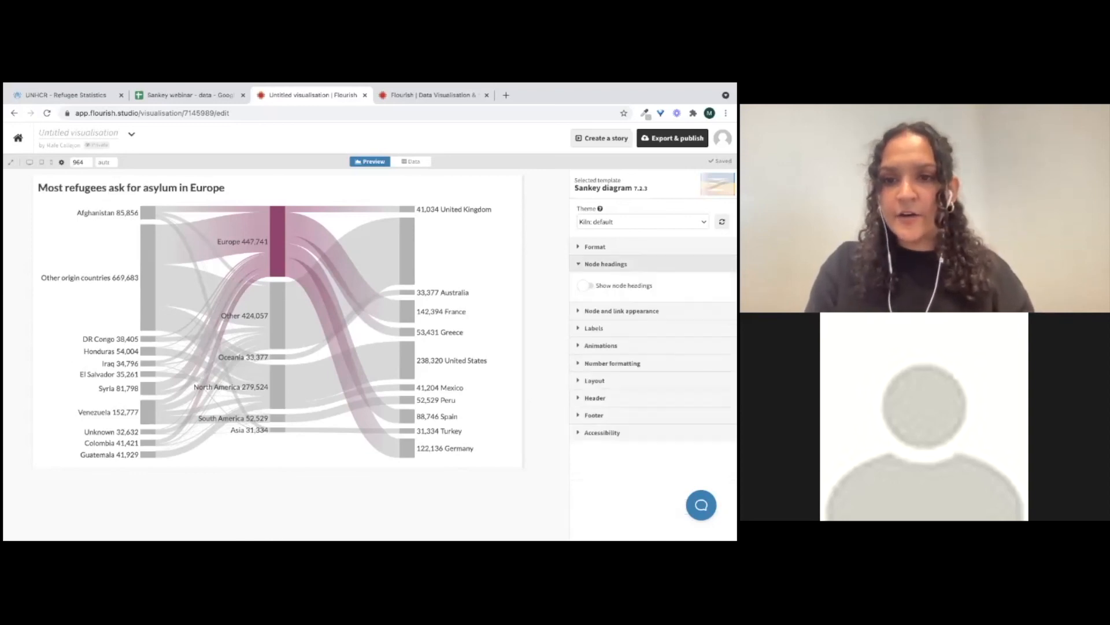
click(606, 264)
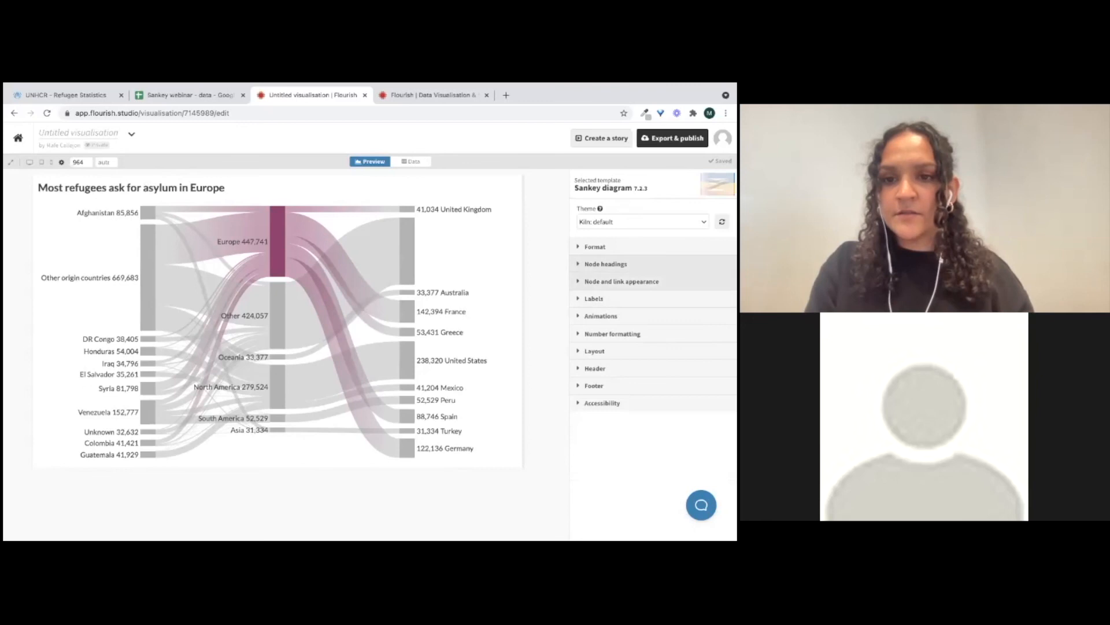
click(621, 281)
click(652, 346)
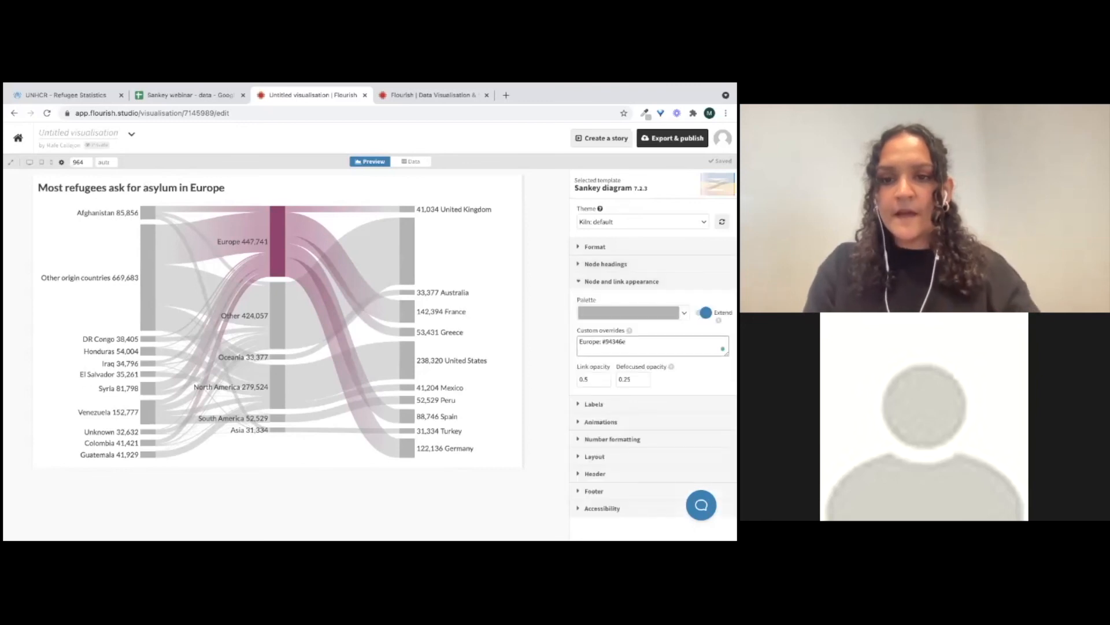
text(Venezuela: )
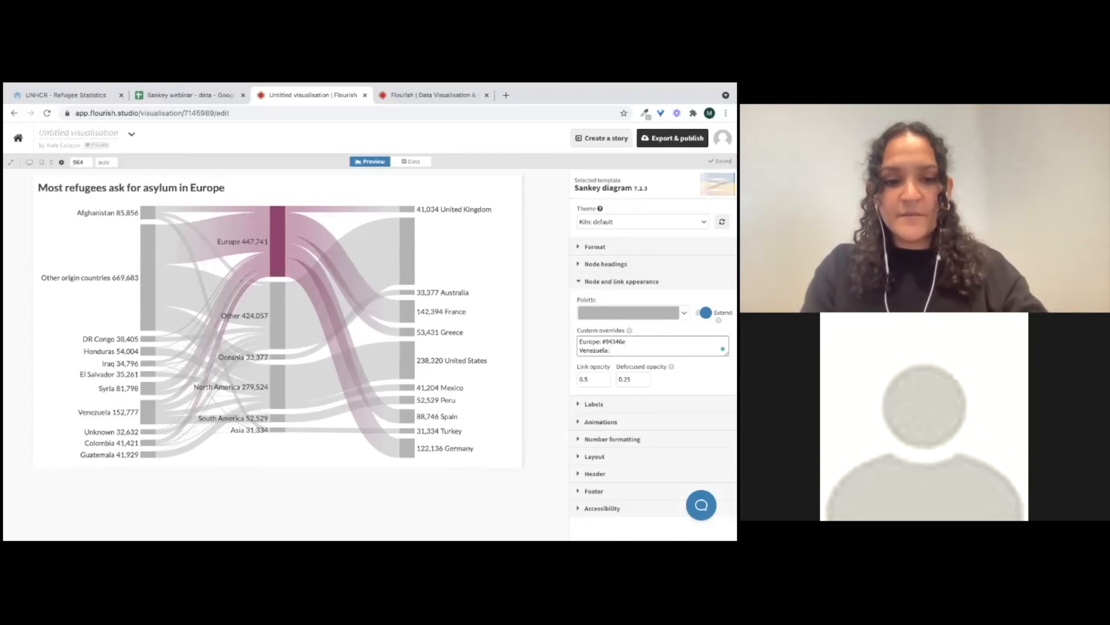
text(red)
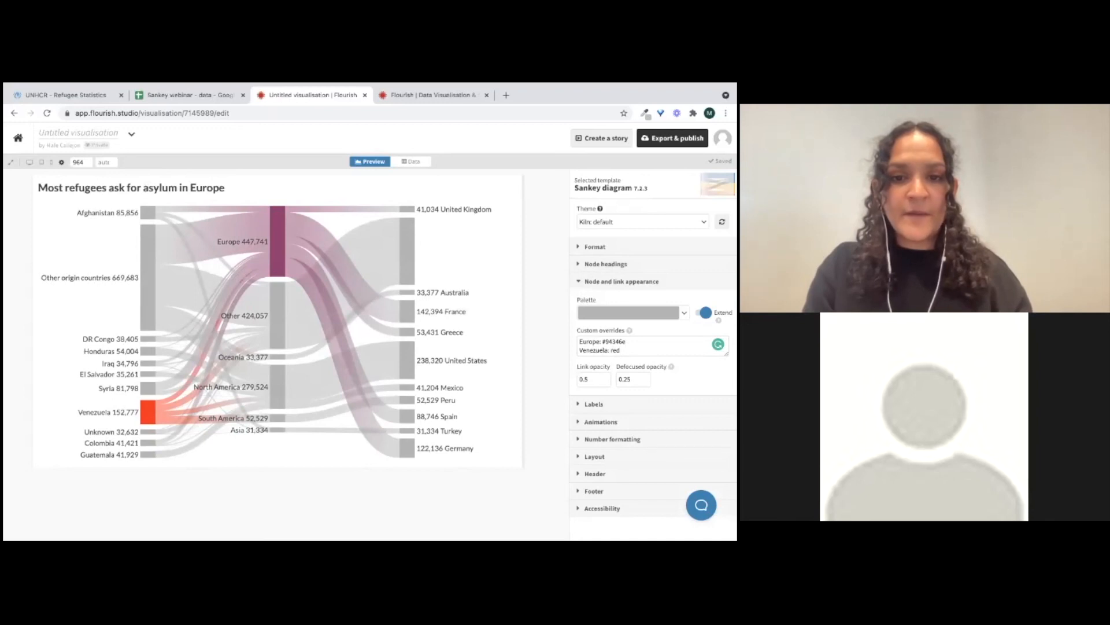
drag(524, 322, 539, 322)
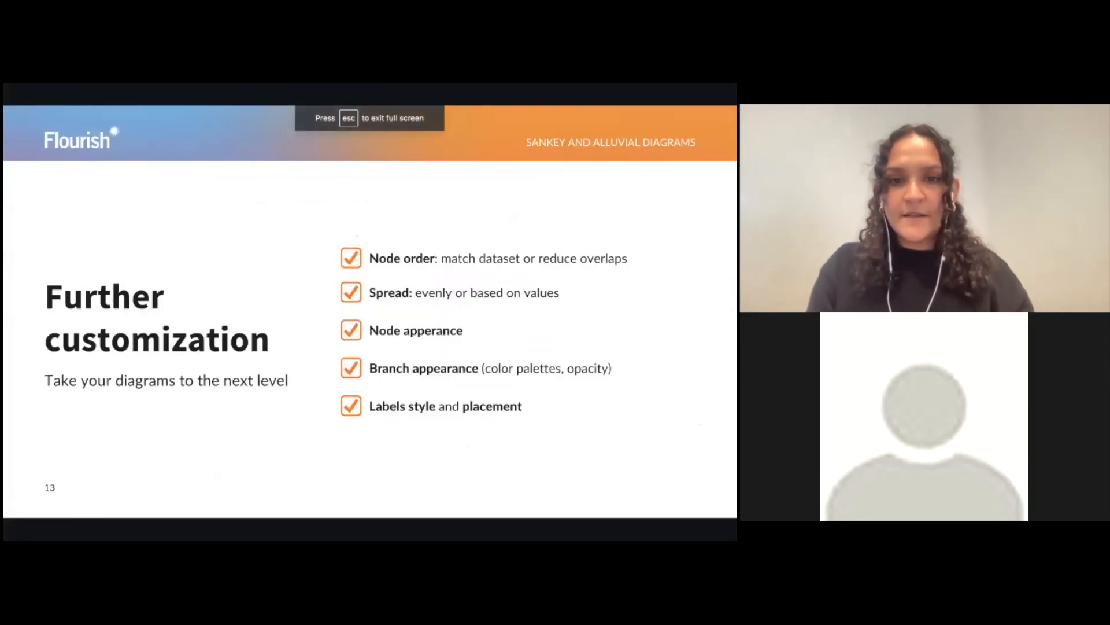
key(Right)
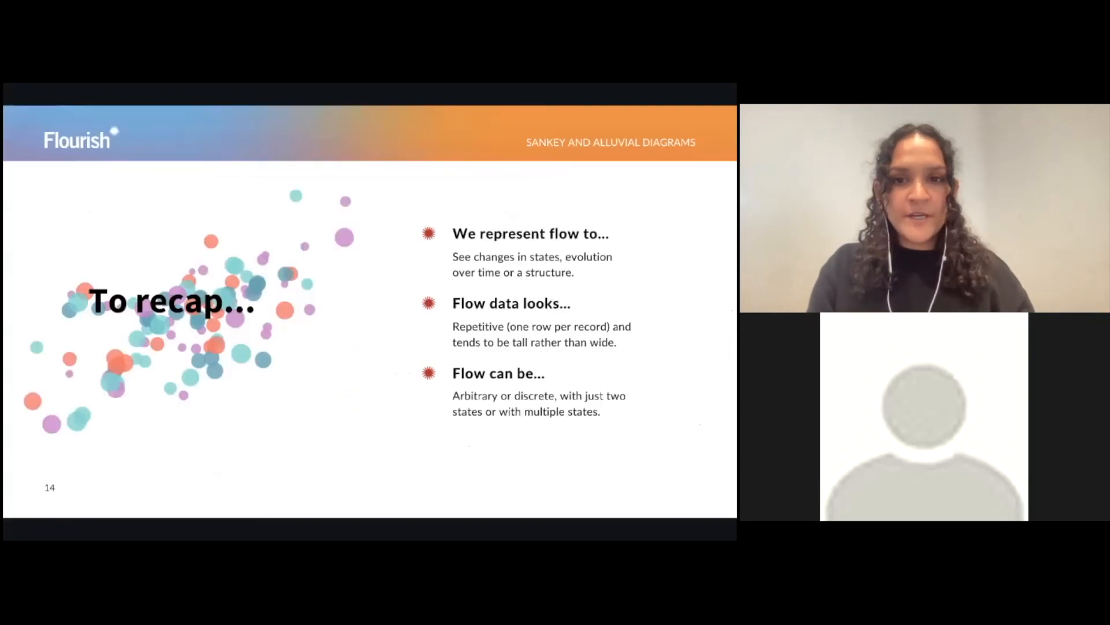